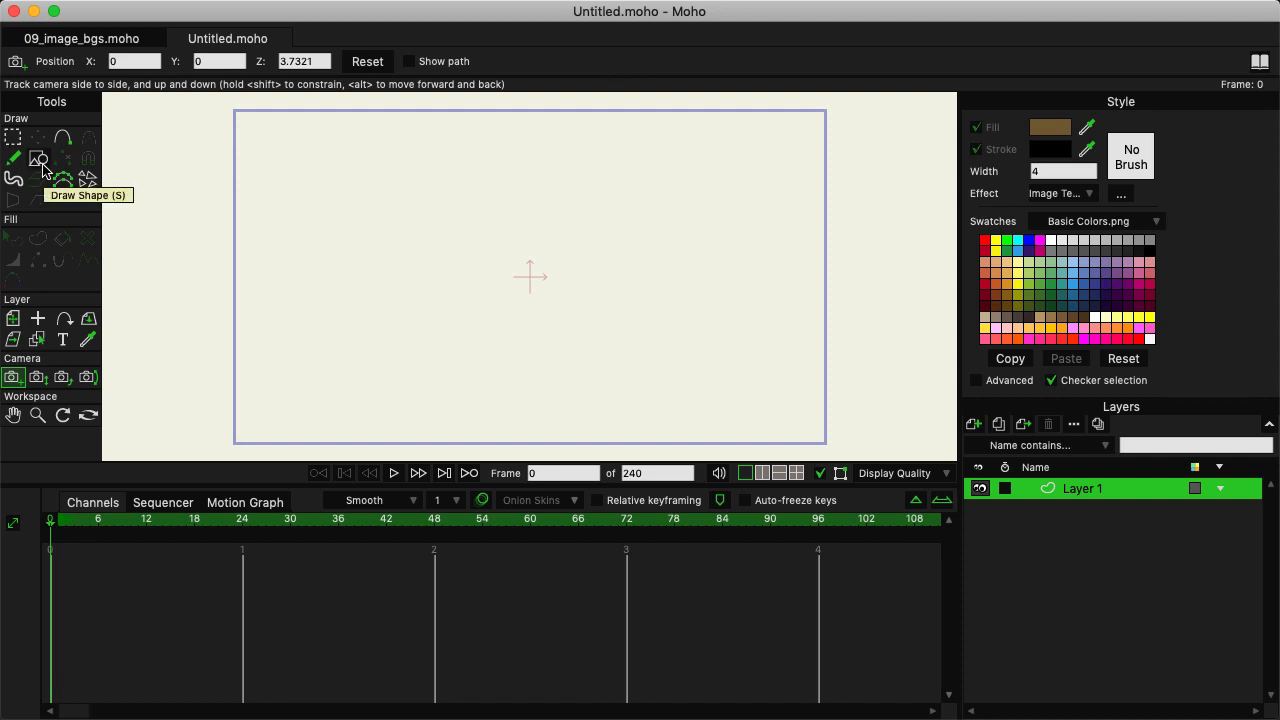
Draw a wide filled oval with the Draw Shape tool, covering the upper-left area of the project frame
click(40, 160)
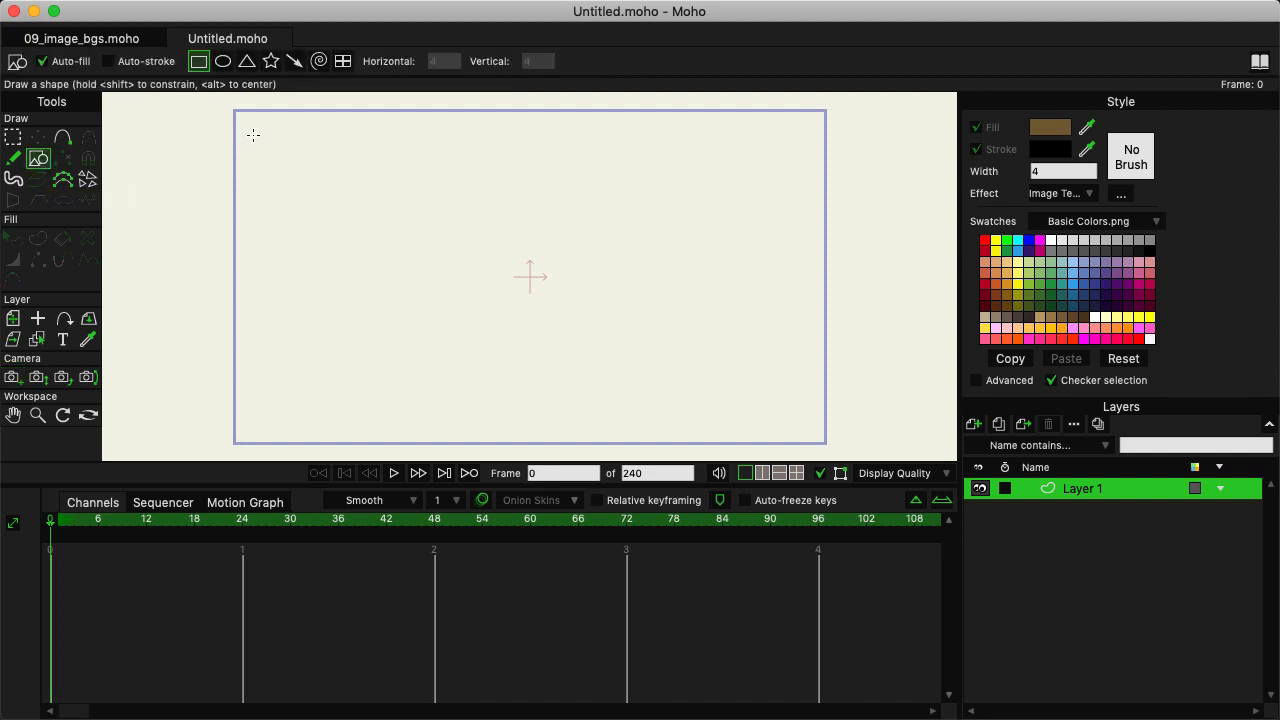
click(222, 61)
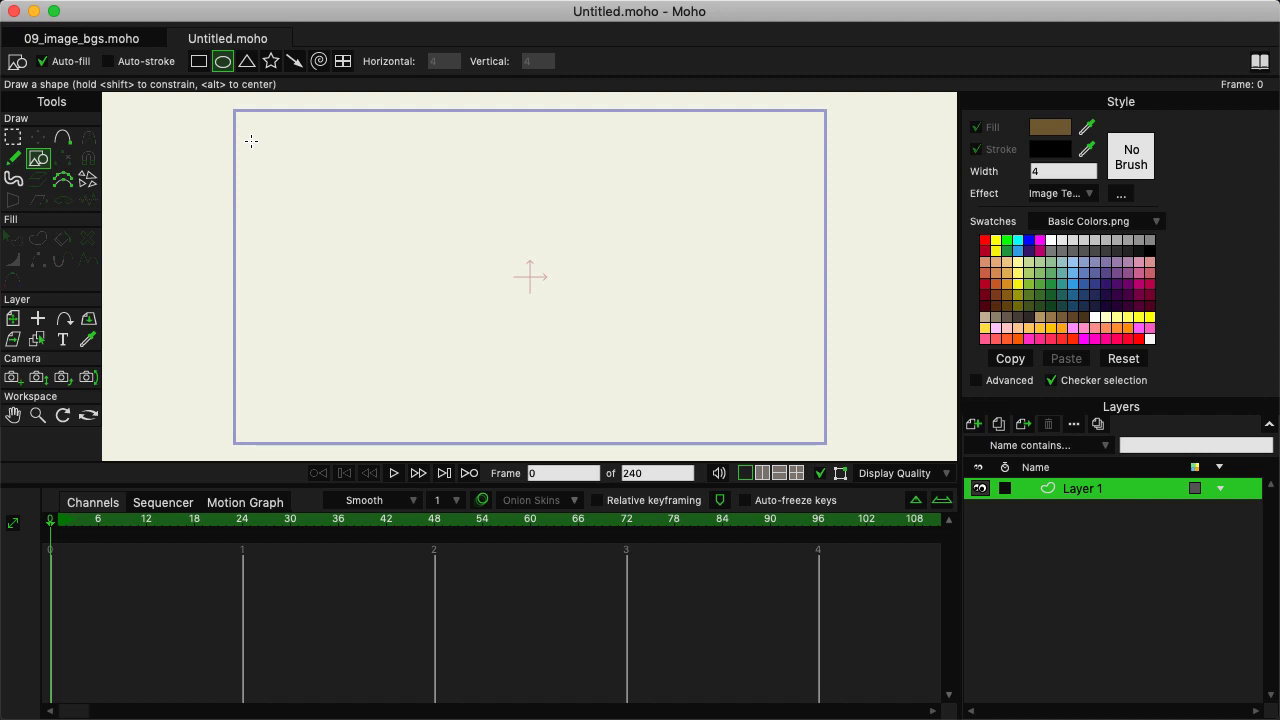
drag(251, 141, 548, 316)
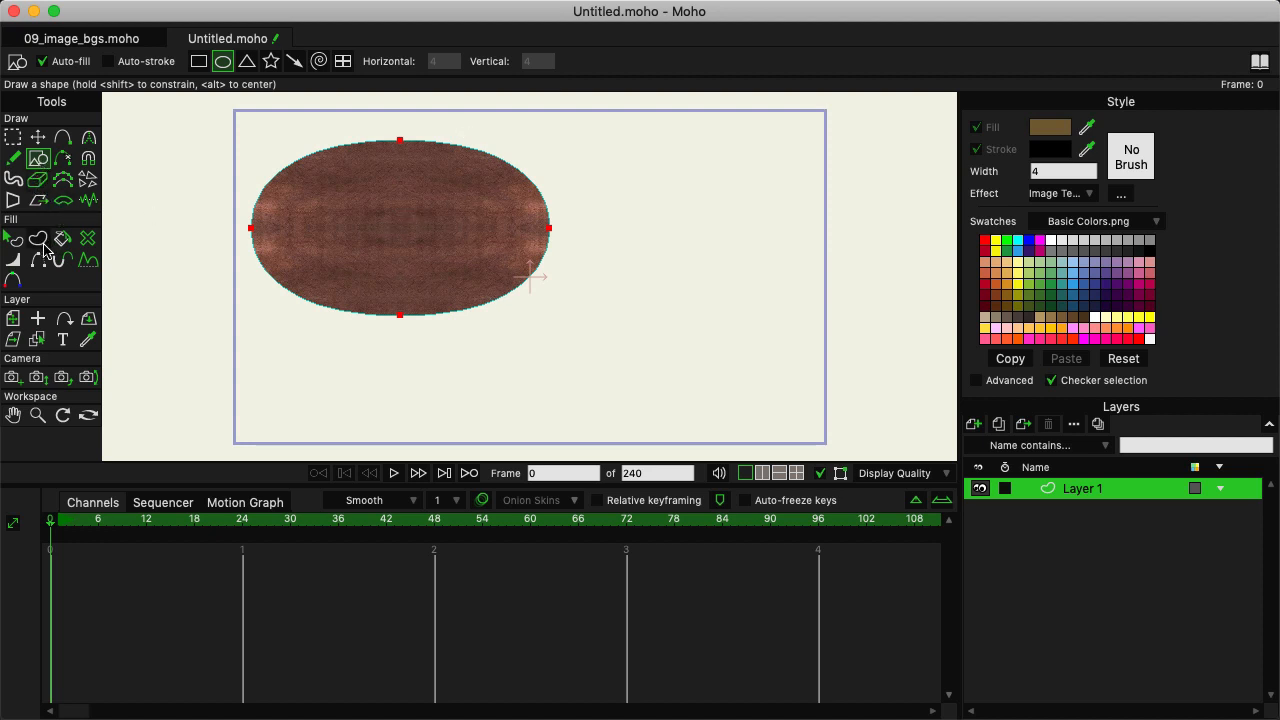
Add a new vector layer and draw a tall, narrow filled rectangle in the right part of the frame
click(203, 63)
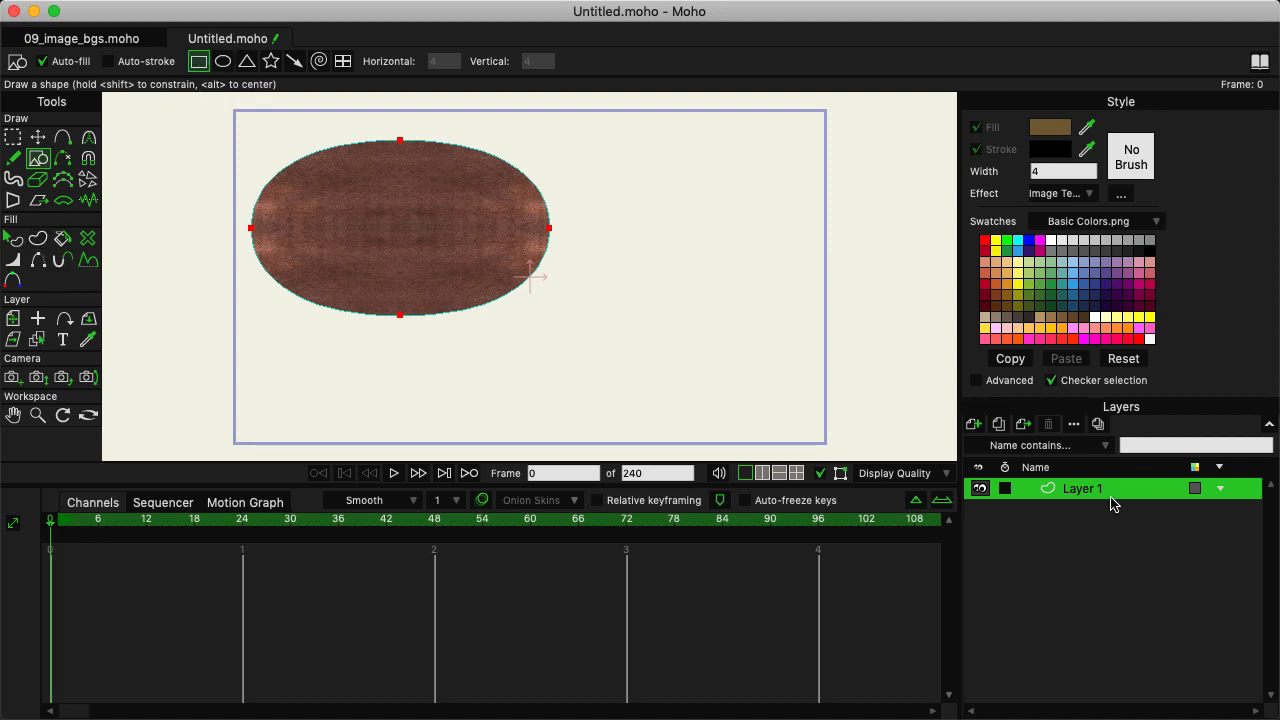
click(973, 424)
click(980, 443)
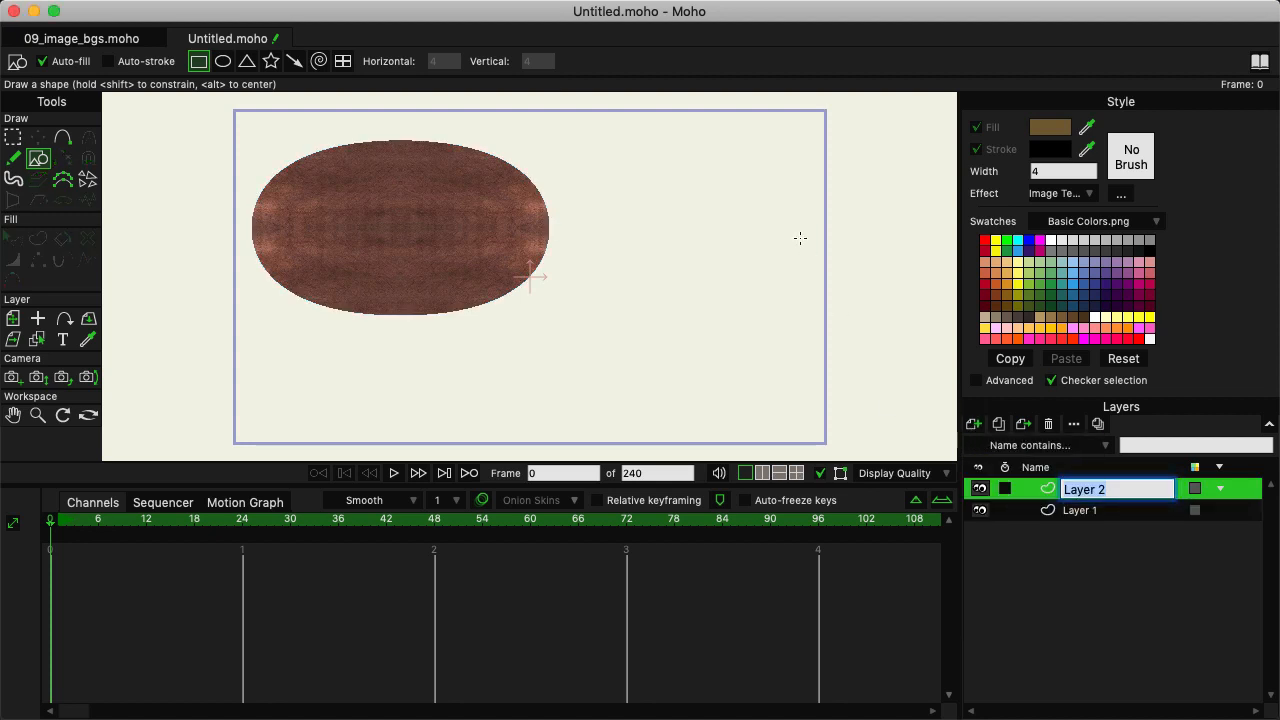
drag(674, 175, 701, 413)
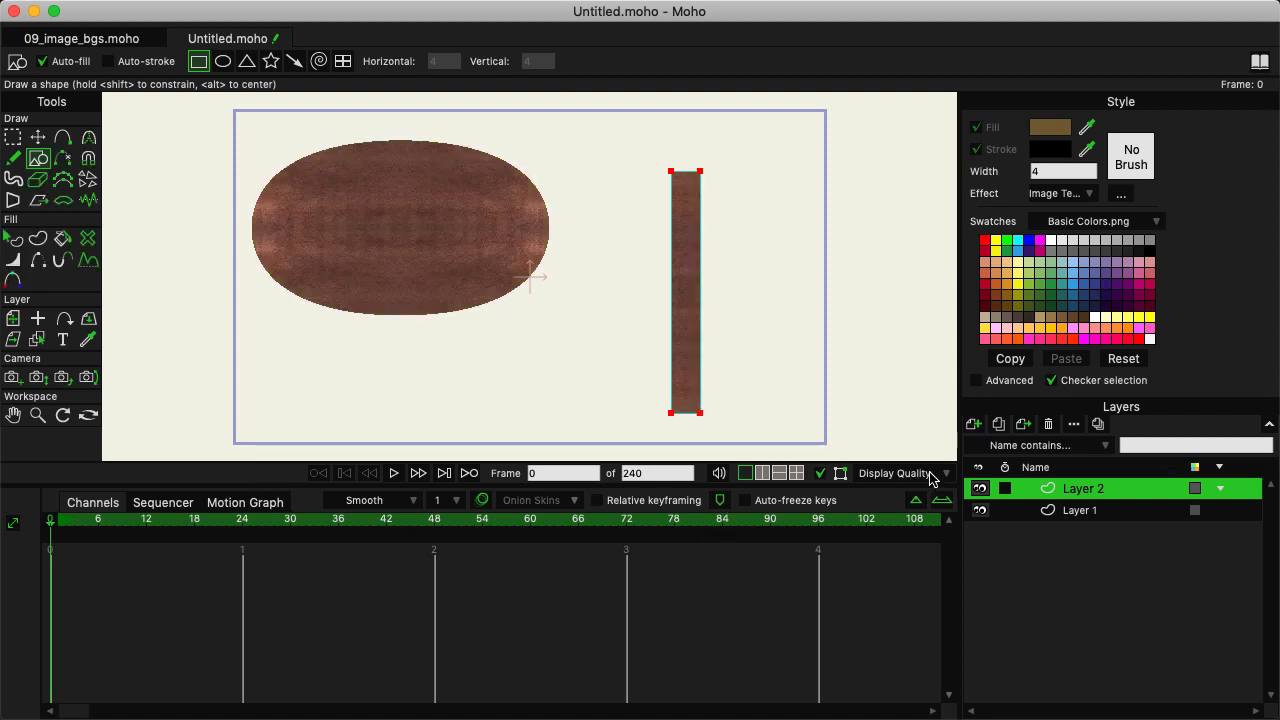
Rename the rectangle's layer as Table Leg
double_click(1095, 487)
text(Ta)
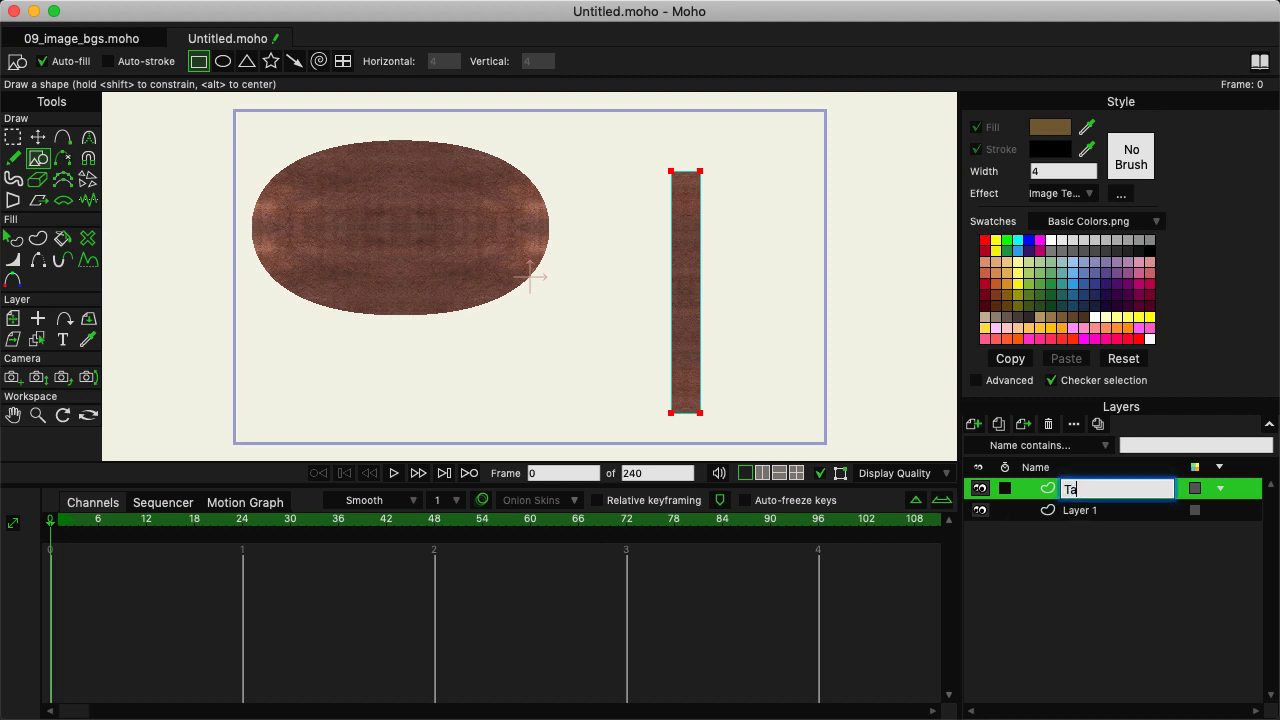
text(ble Leg)
key(Return)
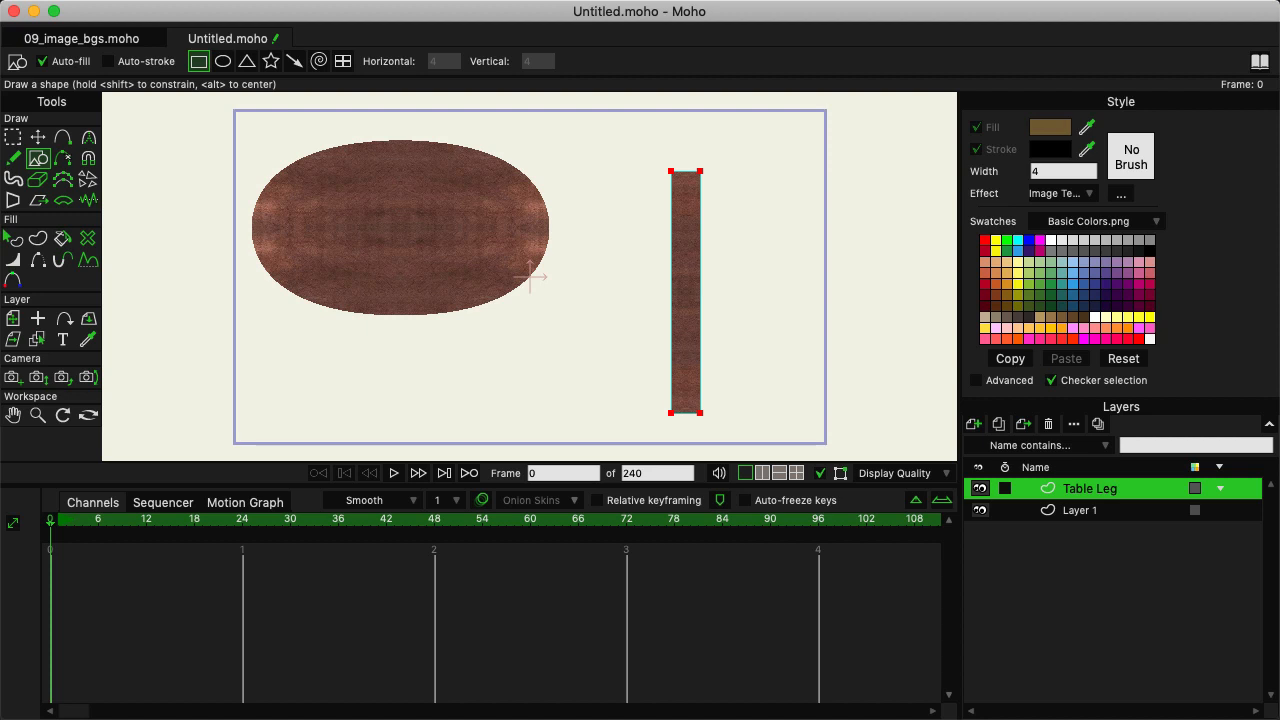
Rename the oval's layer as Table Top
click(1087, 512)
double_click(1088, 512)
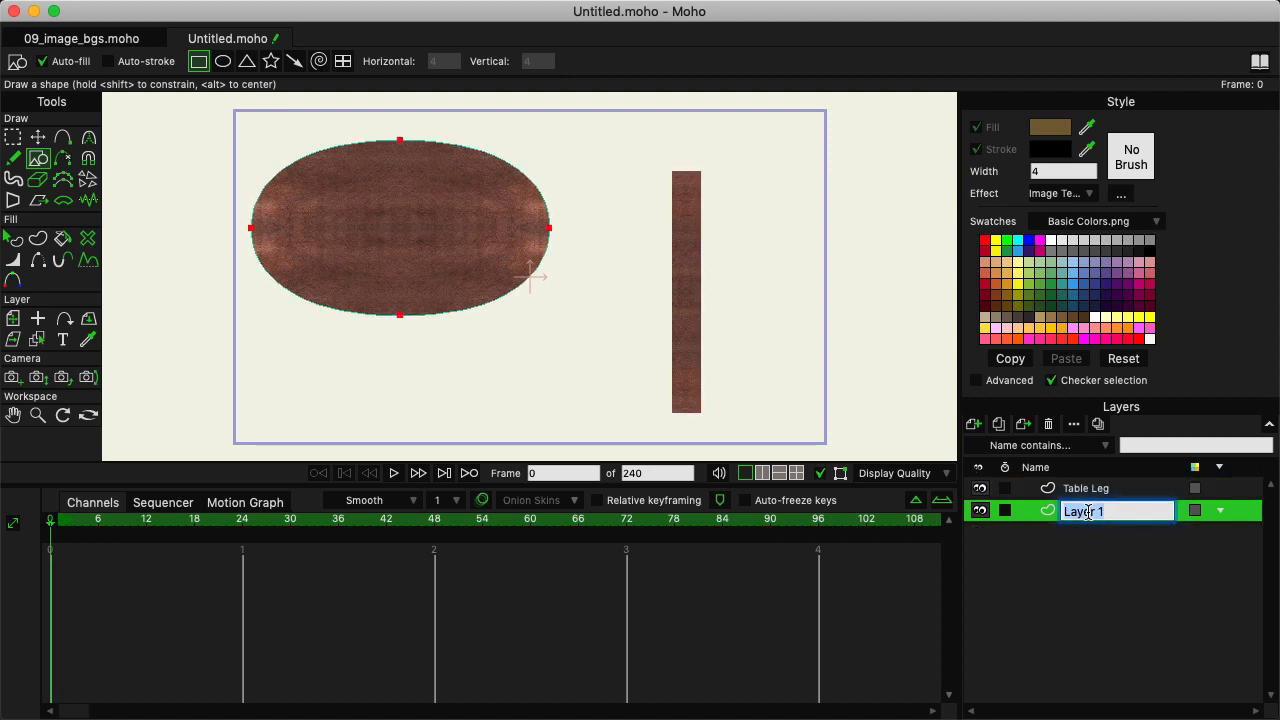
text(Table Top)
key(Return)
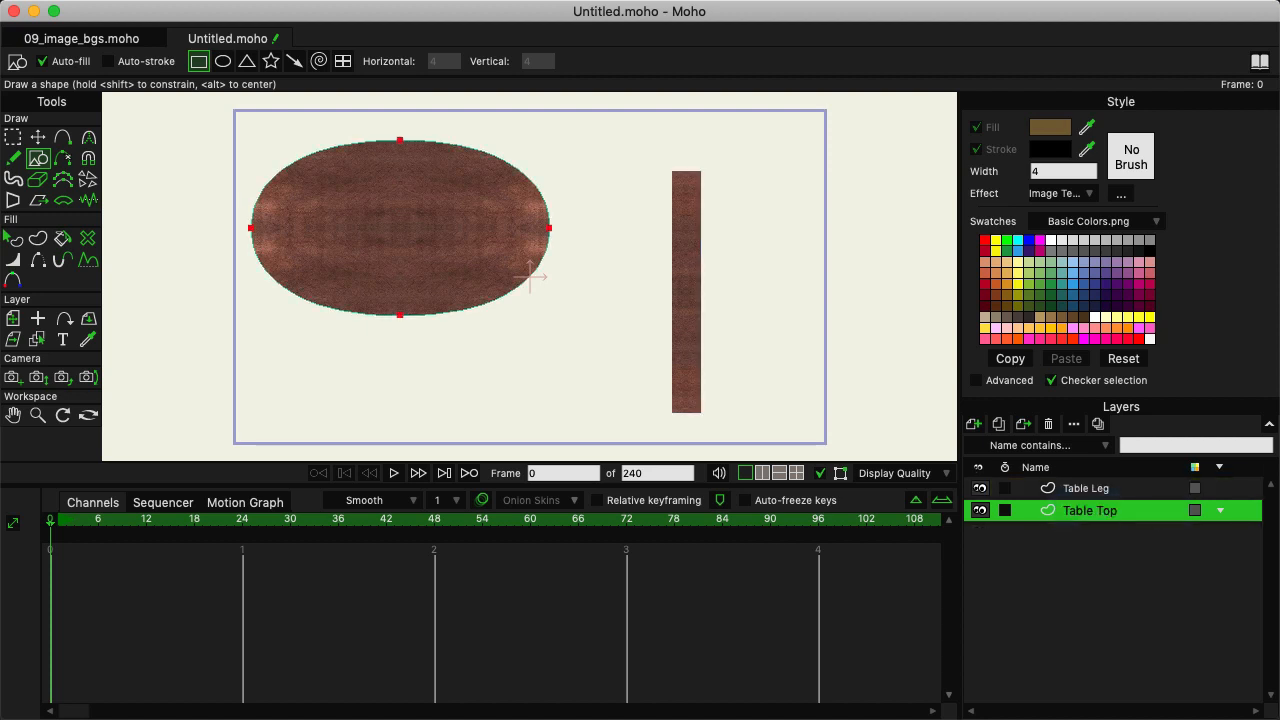
Convert the Table Top layer to 3D with Extrude and turn off its silhouette, material and crease edges
double_click(1068, 514)
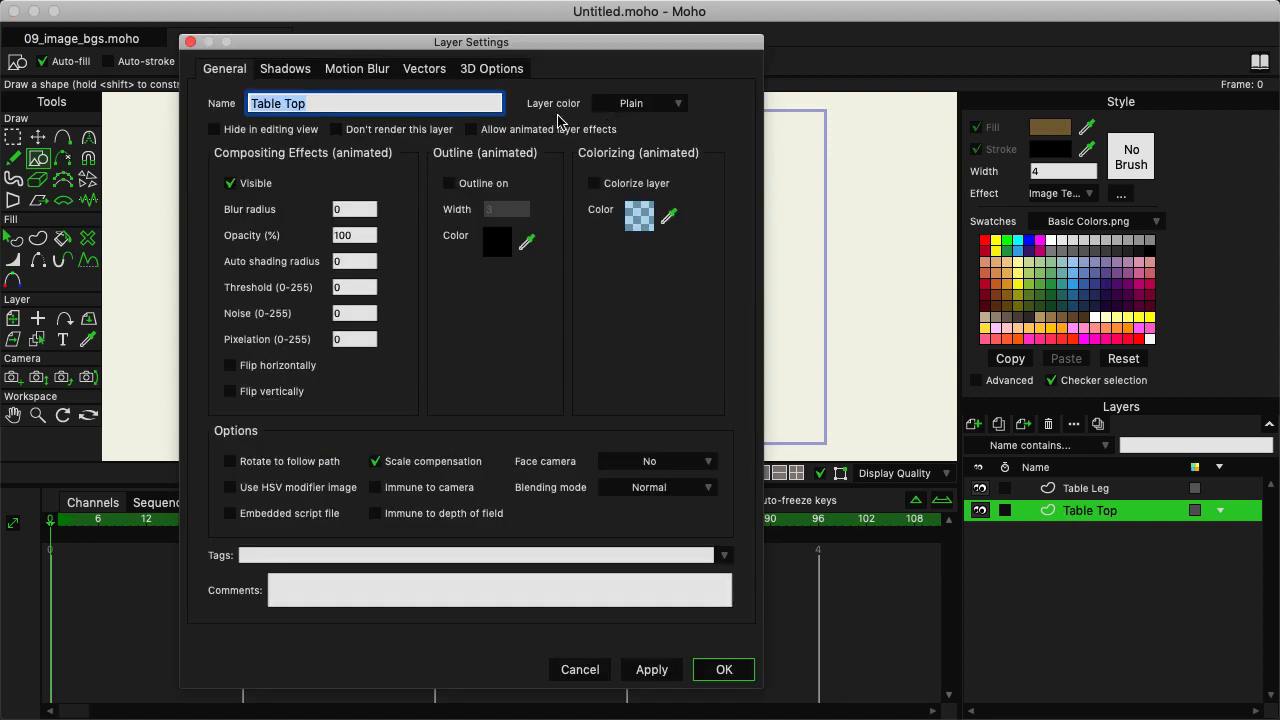
click(506, 71)
click(493, 106)
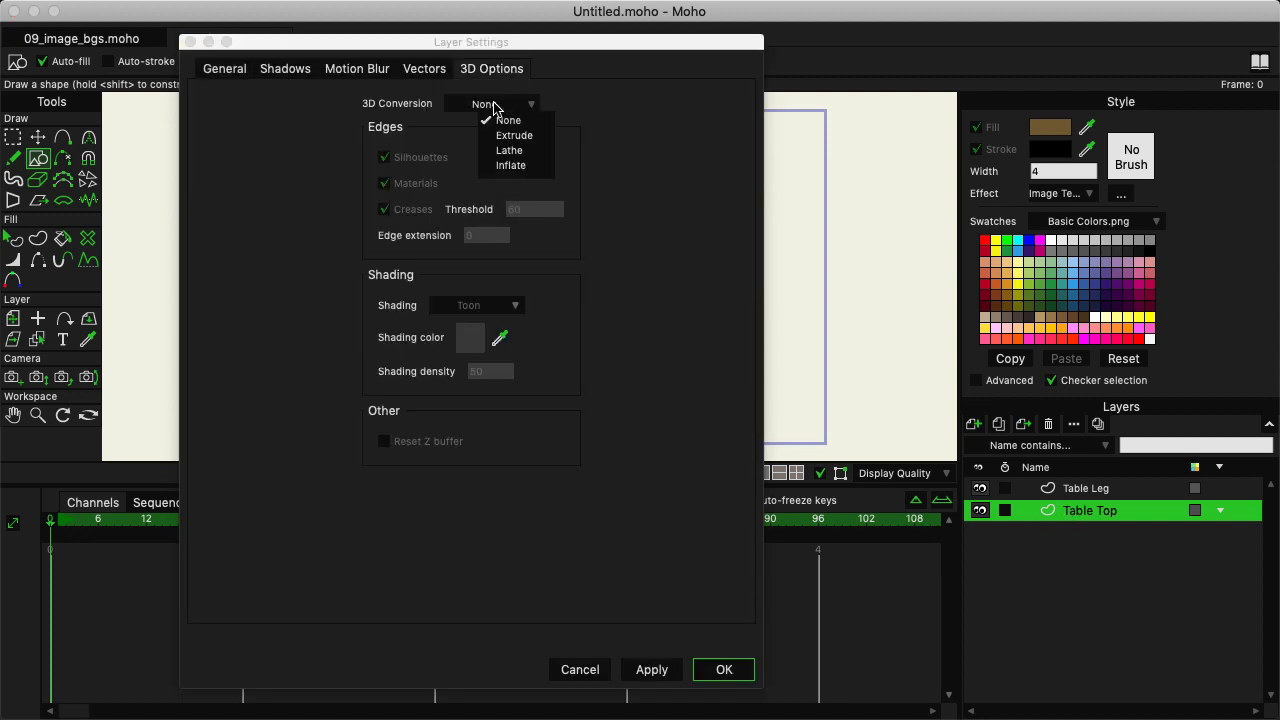
click(531, 135)
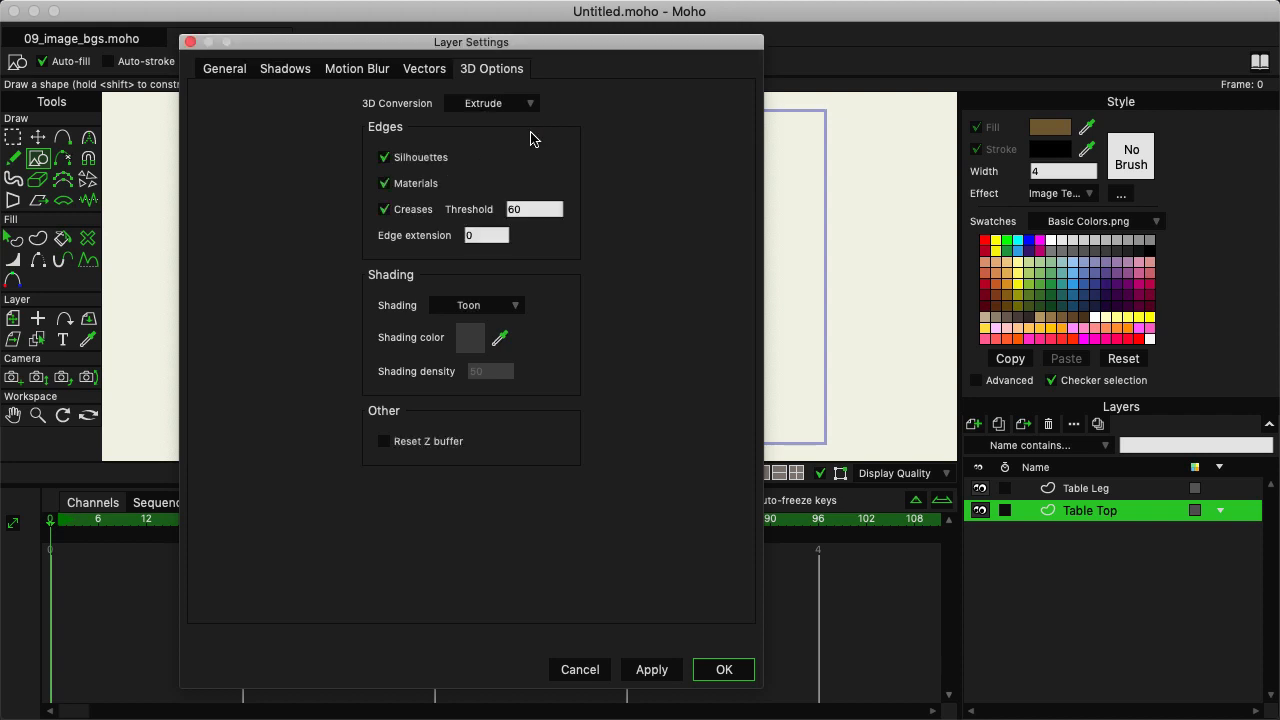
click(409, 185)
click(405, 211)
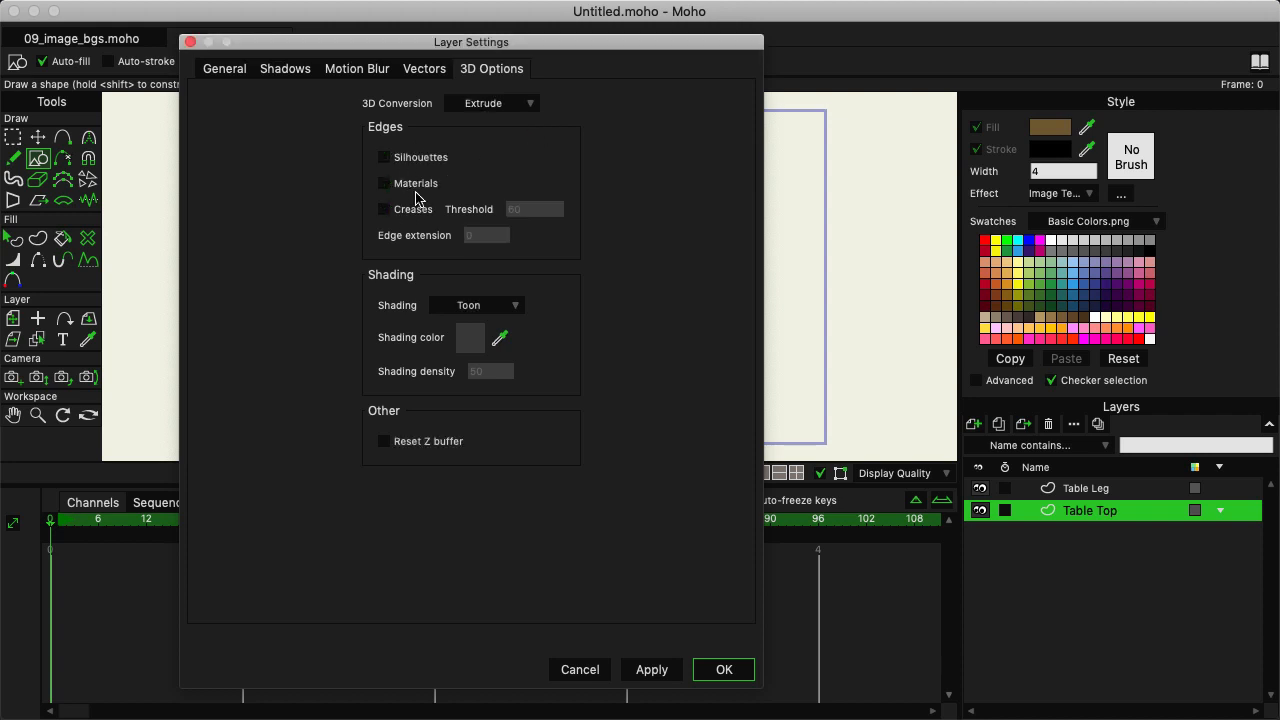
click(720, 668)
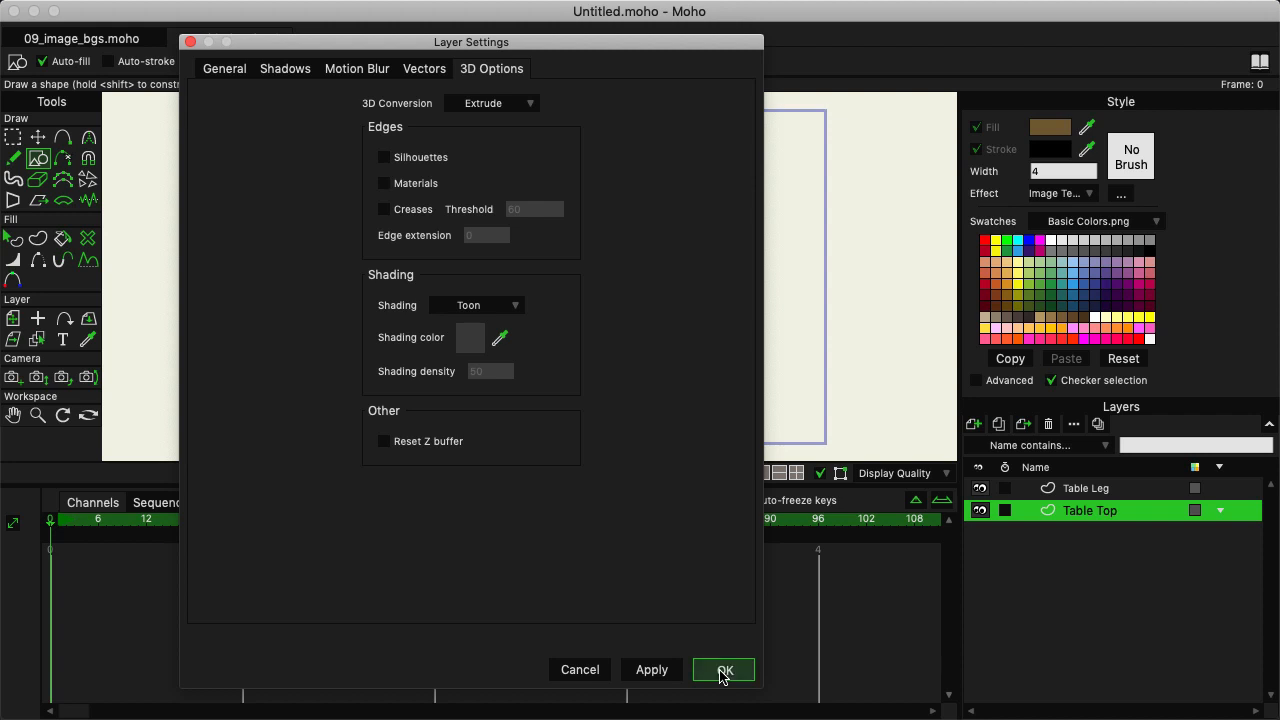
Convert the Table Leg layer to 3D with Extrude and turn off its silhouette, material and crease edges
double_click(1082, 492)
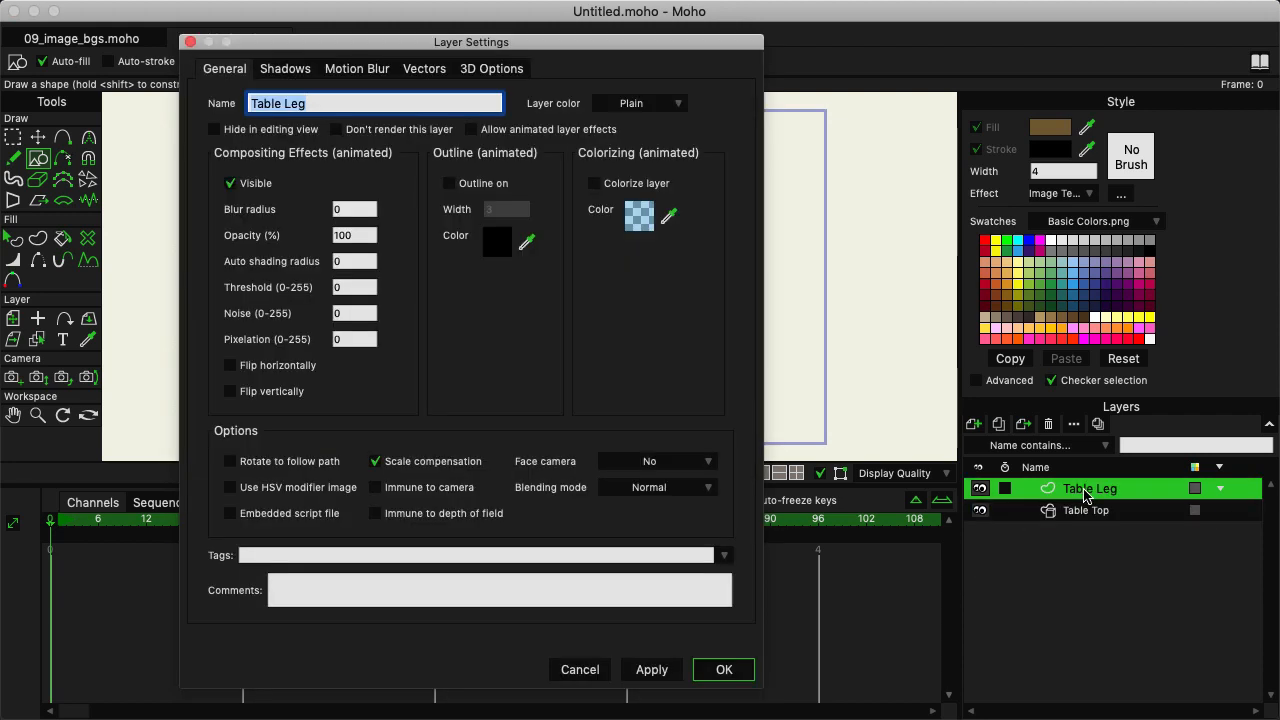
click(503, 72)
click(483, 103)
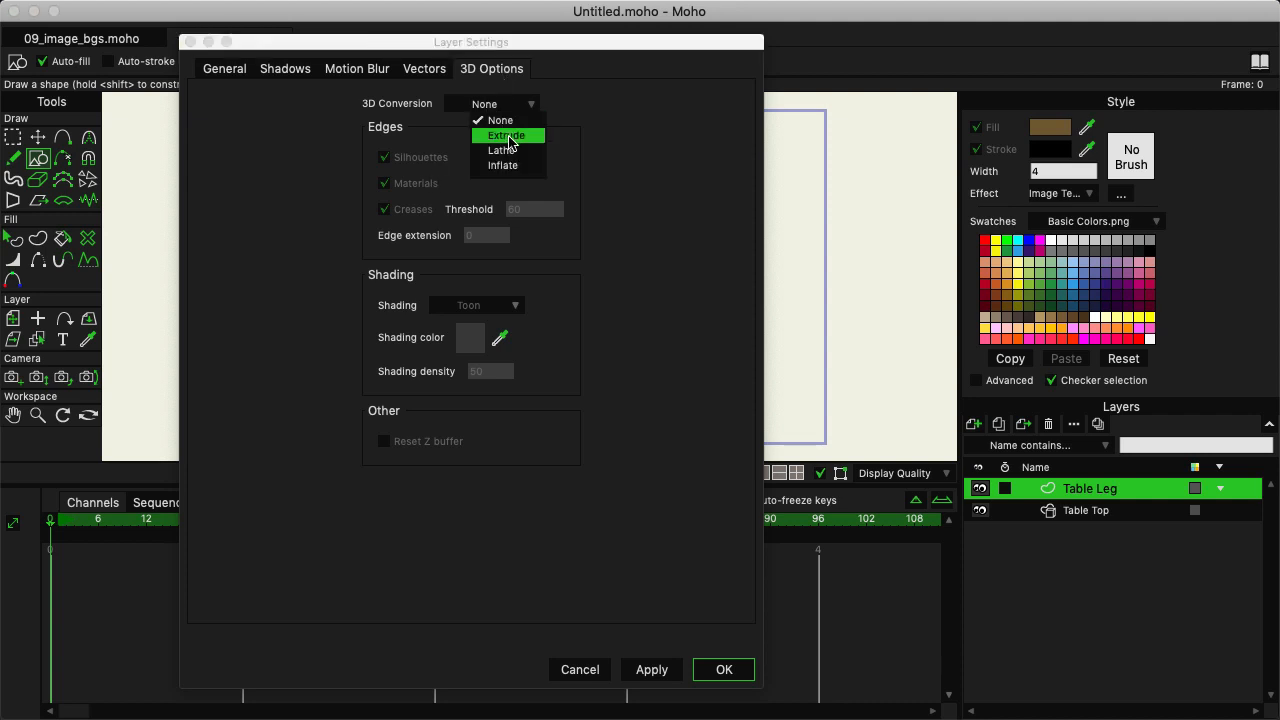
click(508, 136)
click(413, 158)
click(414, 184)
click(409, 209)
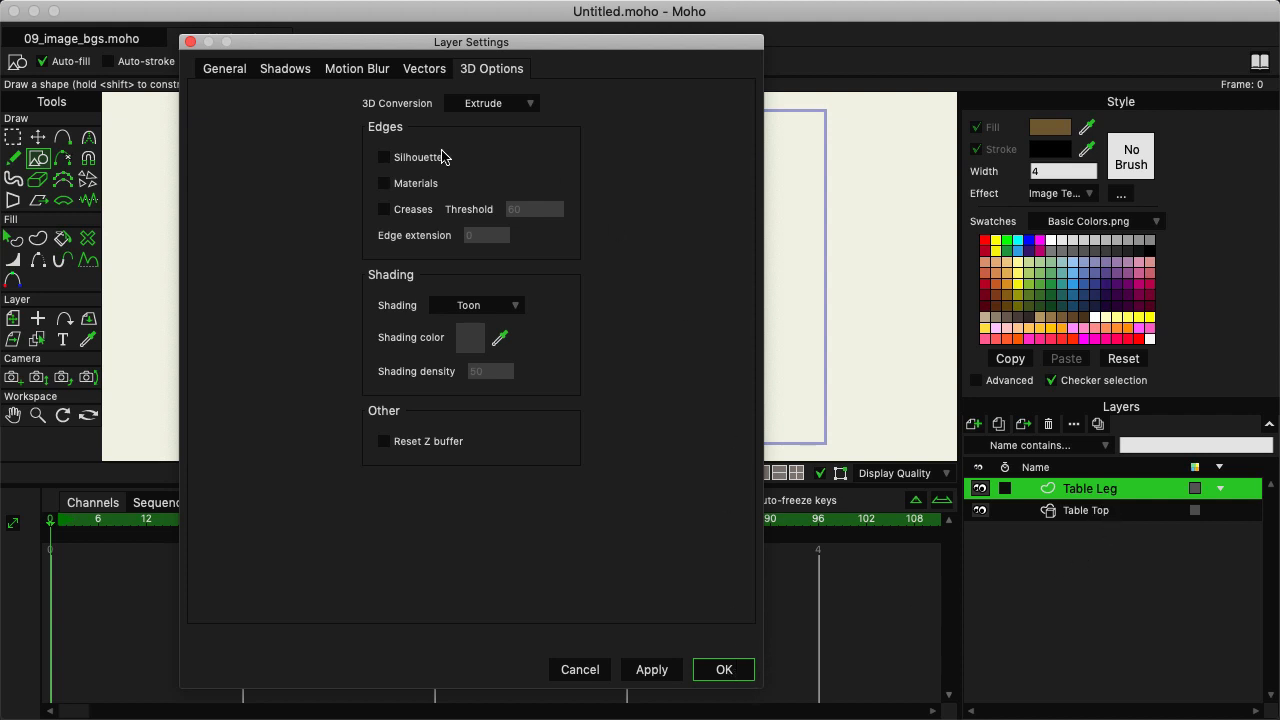
click(722, 669)
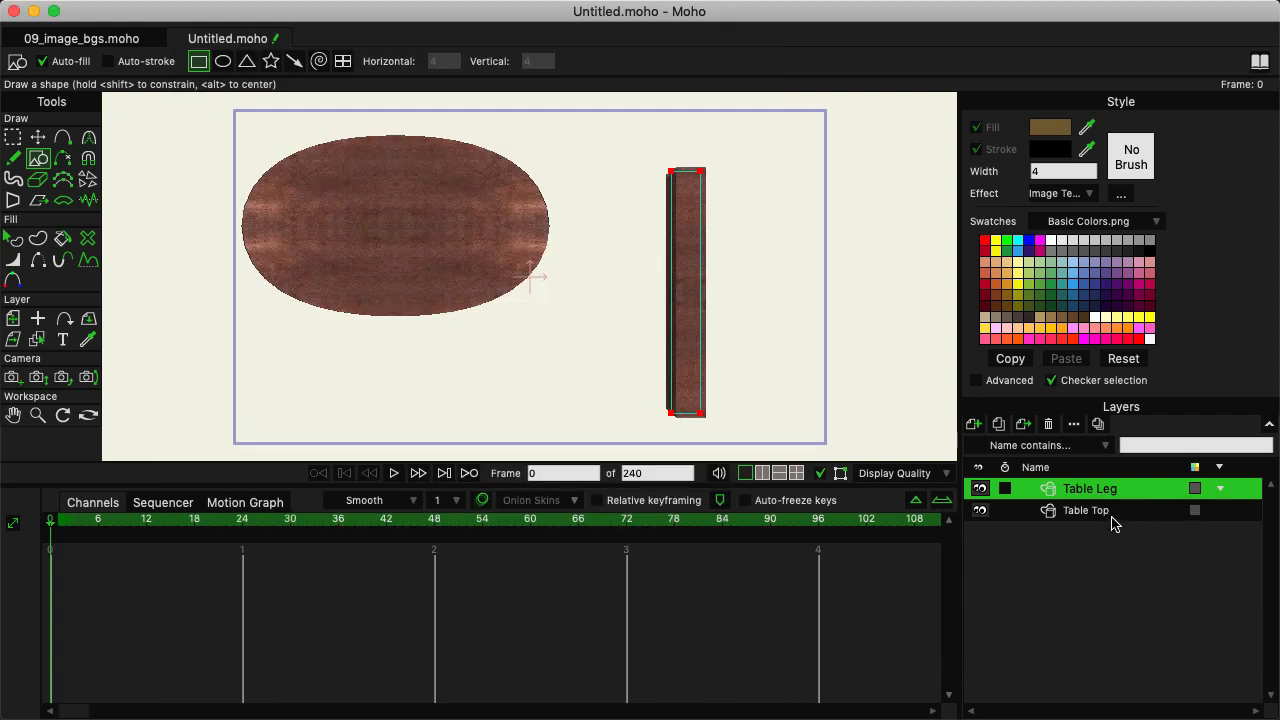
Try out a 3D rotation of the Table Top layer around the Y axis and return it to 0
click(1113, 521)
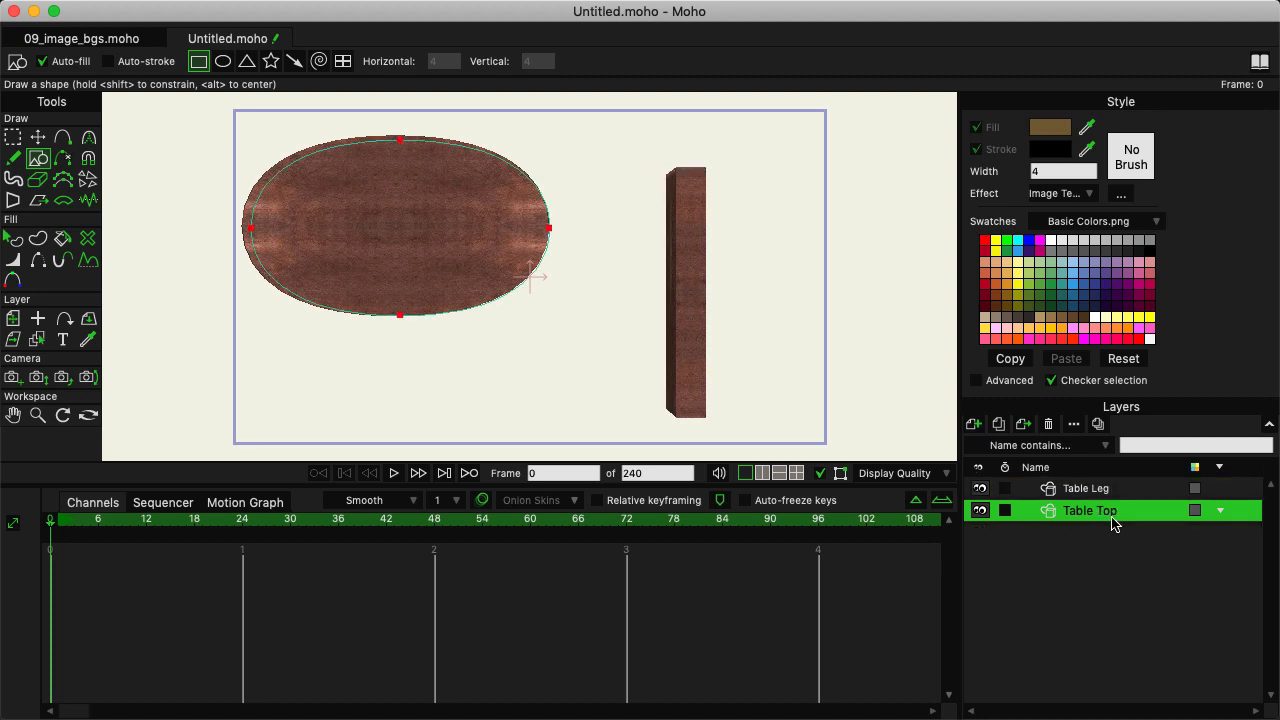
click(89, 320)
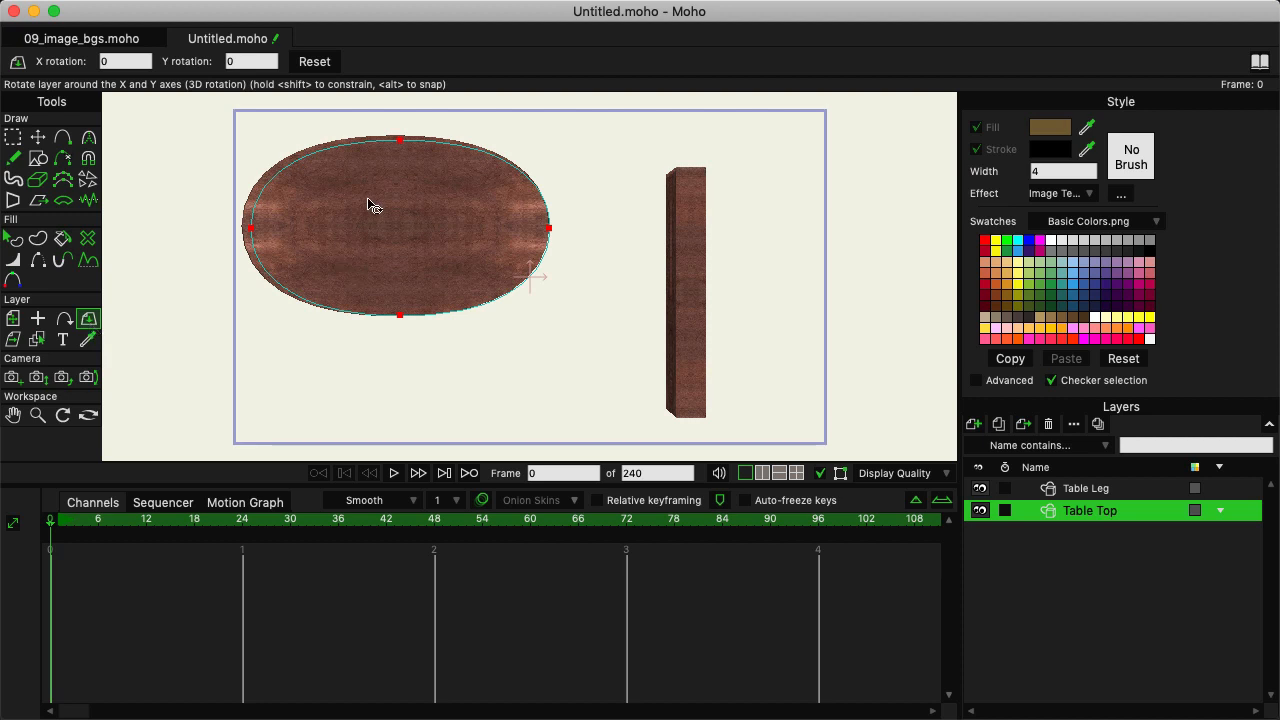
click(250, 61)
text(3.40)
key(Return)
scroll(255, 62, up, 7)
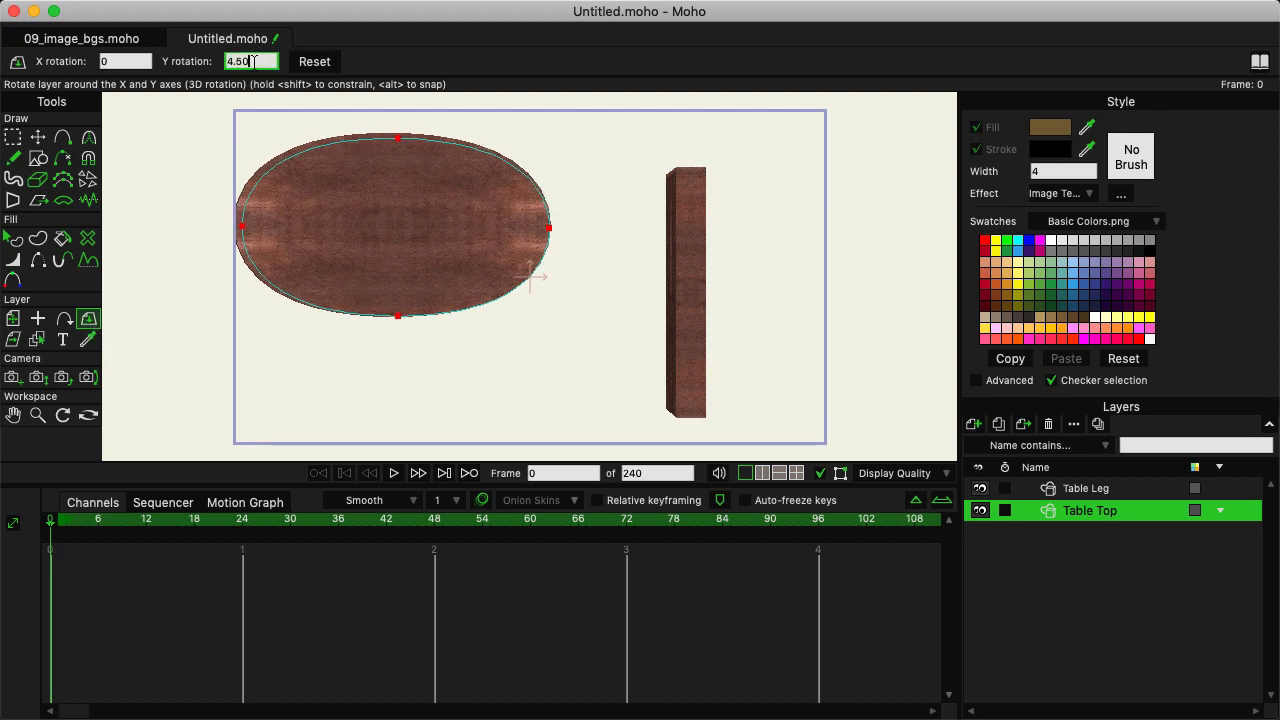
scroll(255, 62, down, 20)
drag(255, 62, 164, 68)
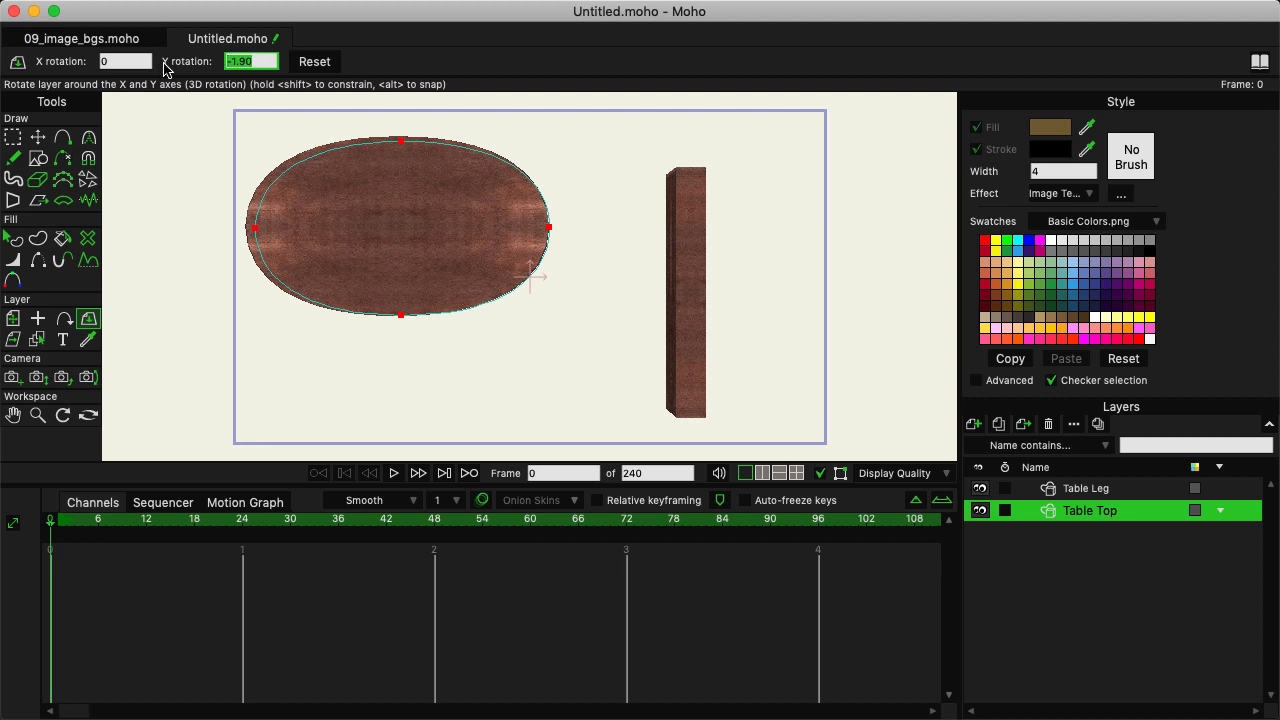
text(0)
key(Return)
Set the Table Top layer's X rotation to 90 so the oval lies flat
click(119, 61)
scroll(119, 61, up, 20)
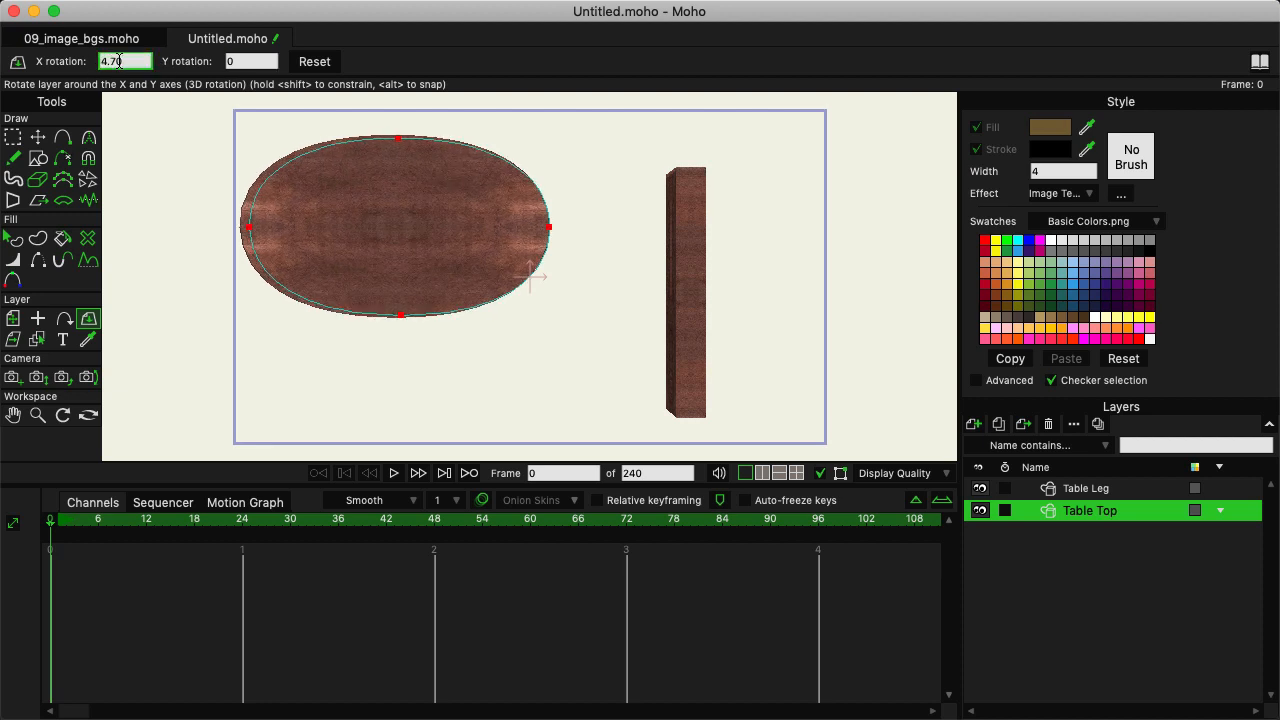
scroll(119, 61, up, 20)
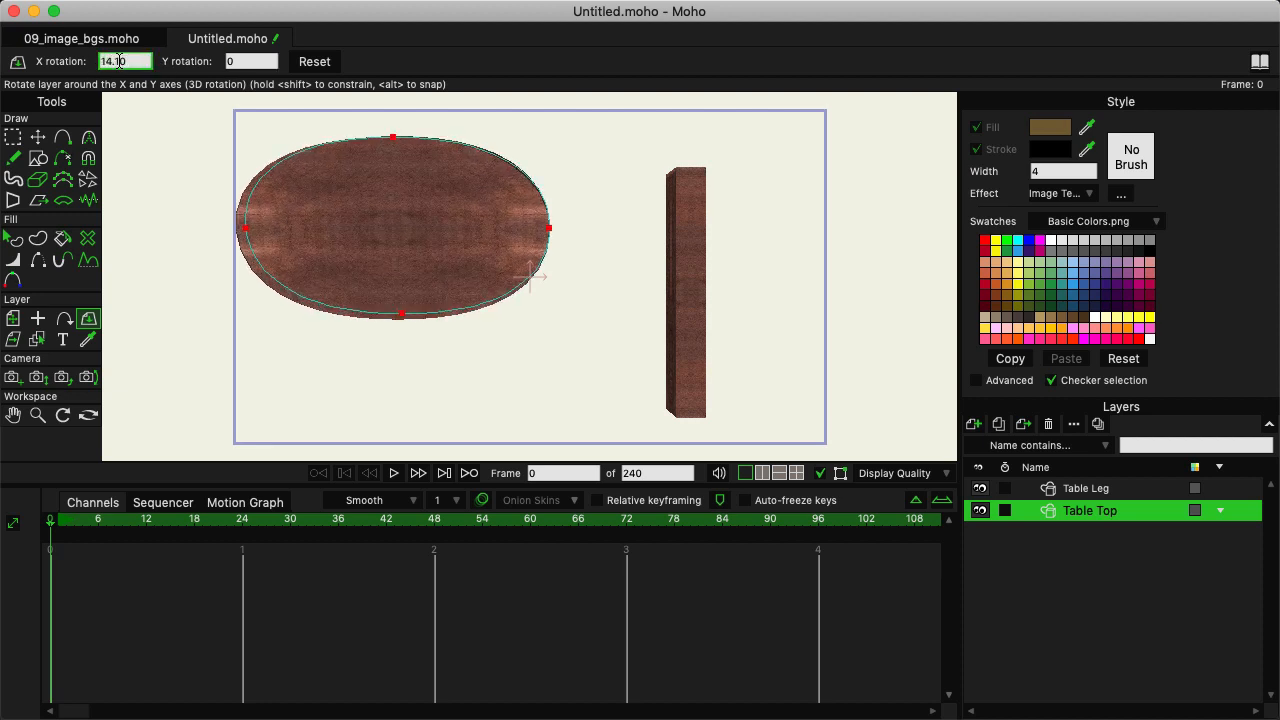
scroll(119, 61, up, 20)
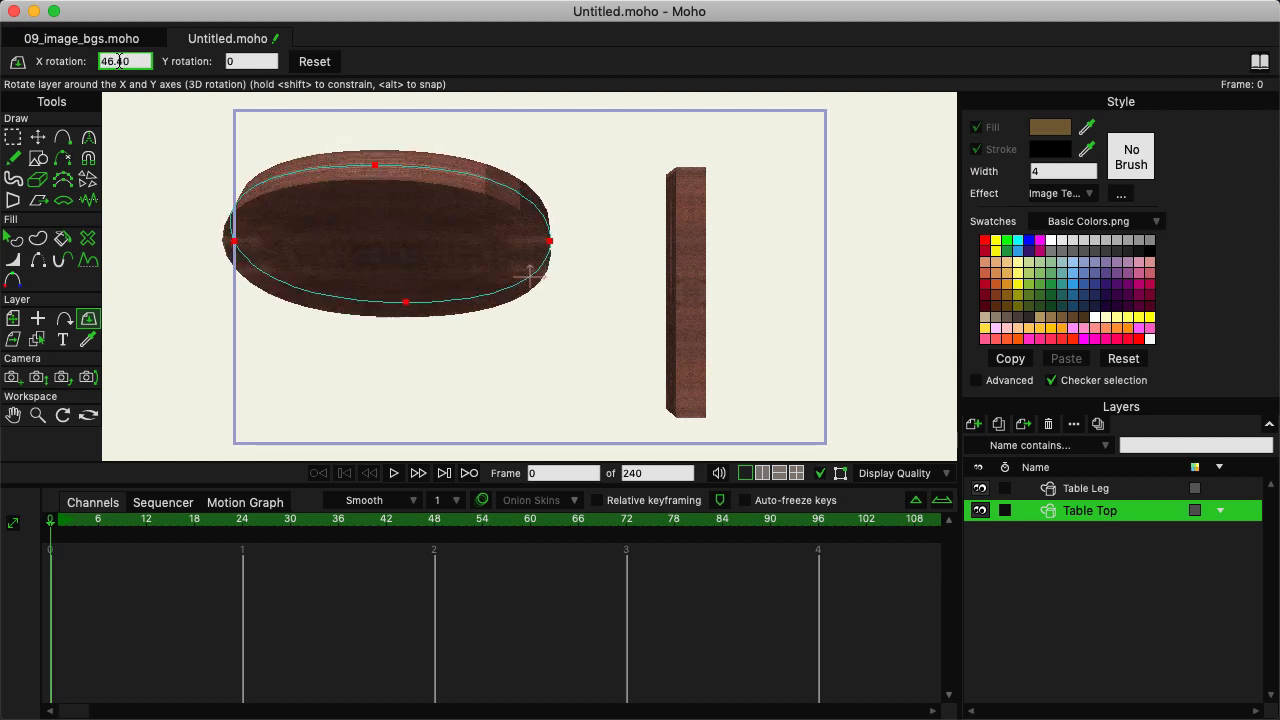
scroll(119, 61, up, 20)
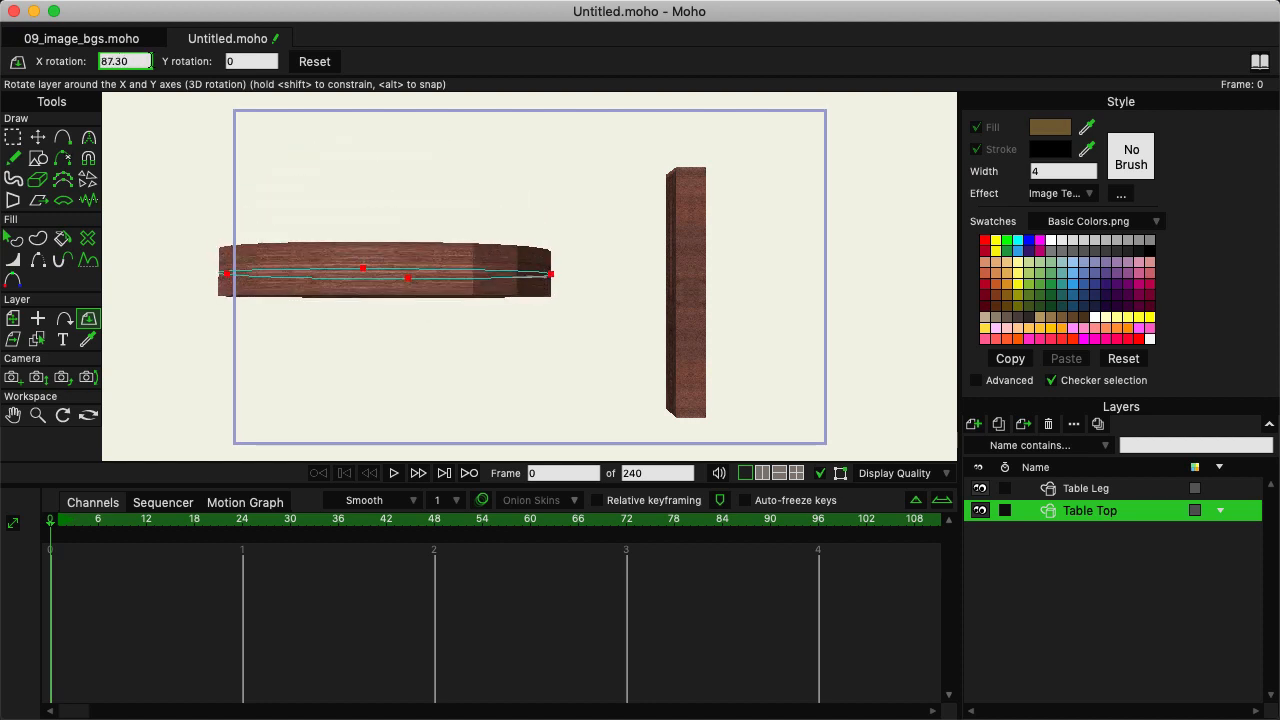
key(Return)
text(90)
key(Return)
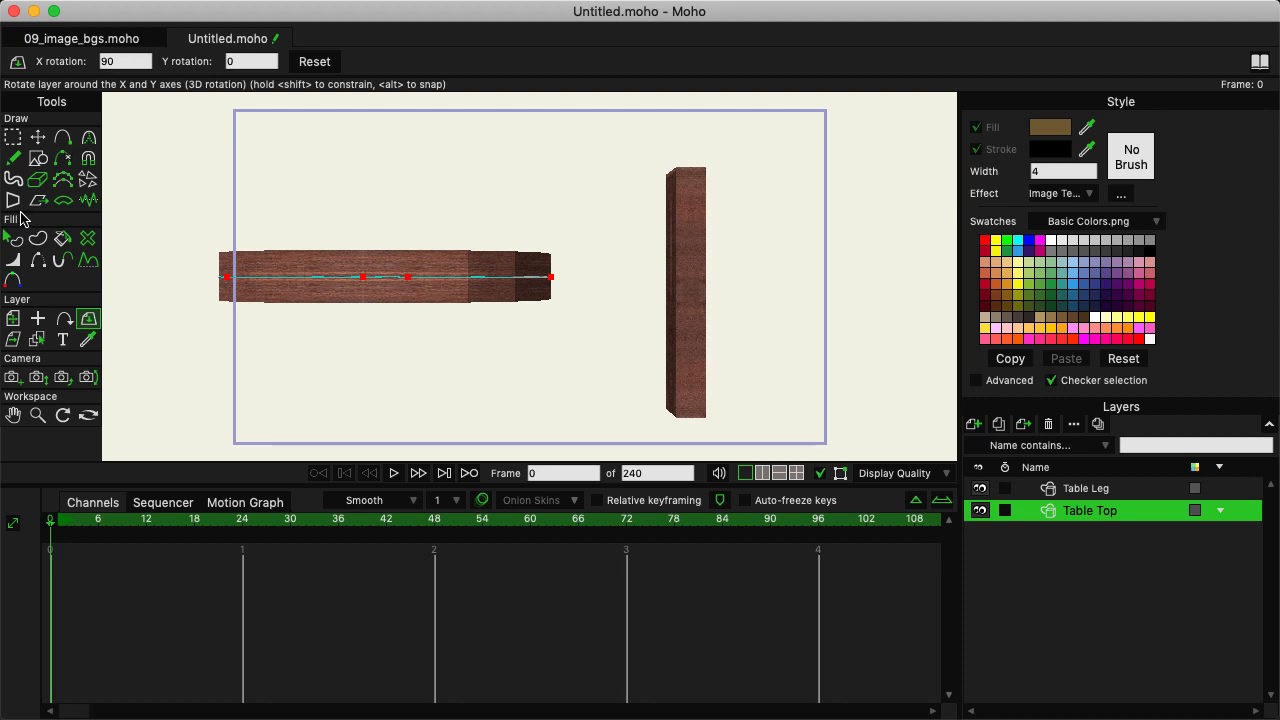
Thin the table top by setting the Table Top layer's Z scale to 0.35
click(14, 320)
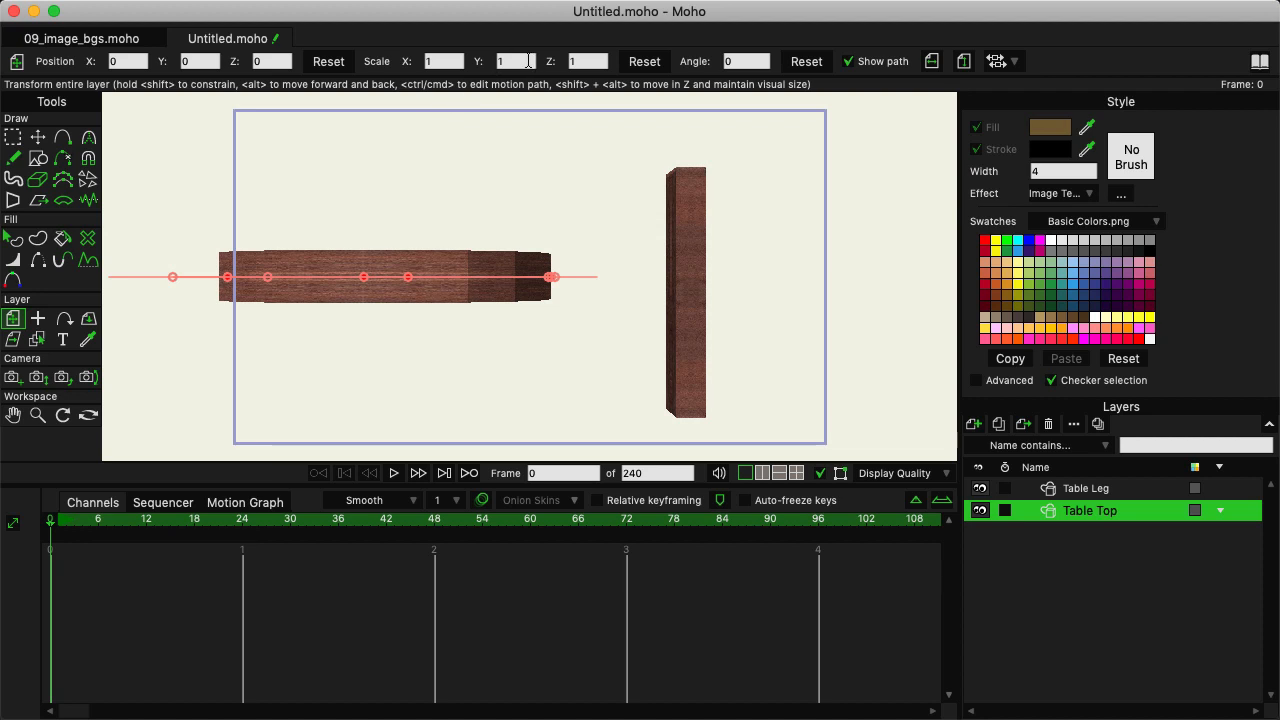
click(528, 61)
click(577, 61)
text(0.725)
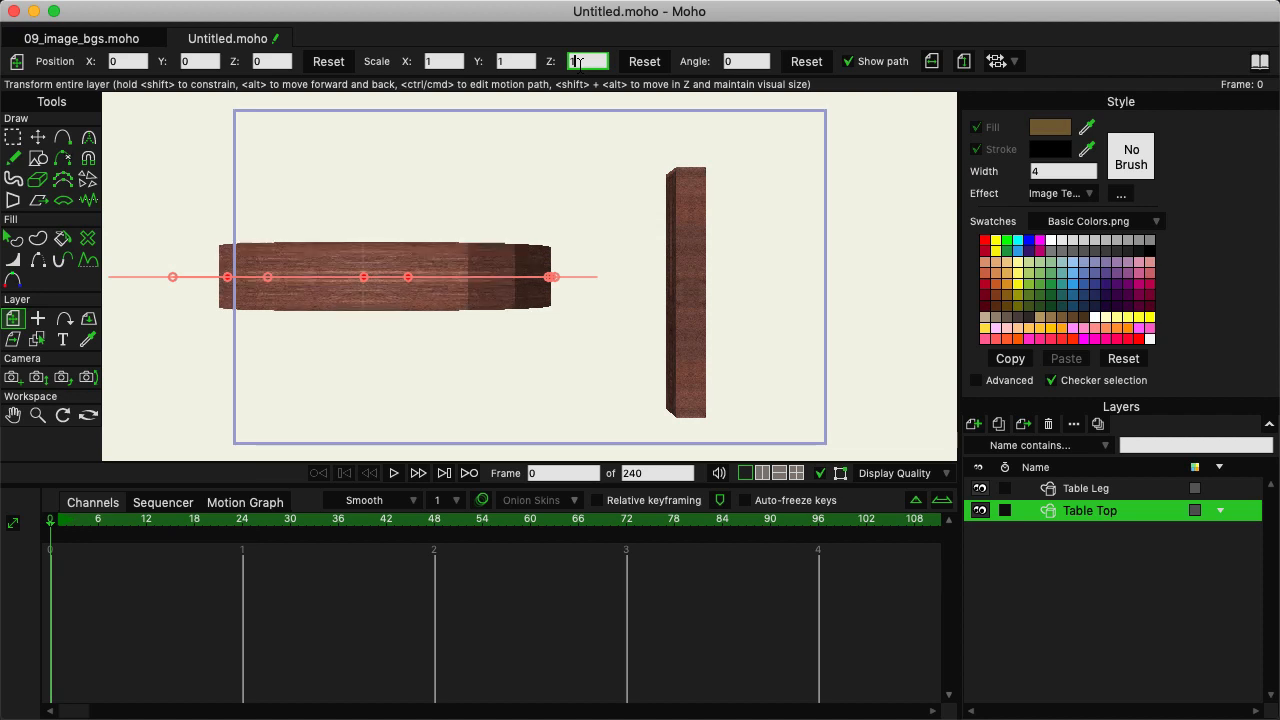
key(Return)
scroll(580, 64, down, 18)
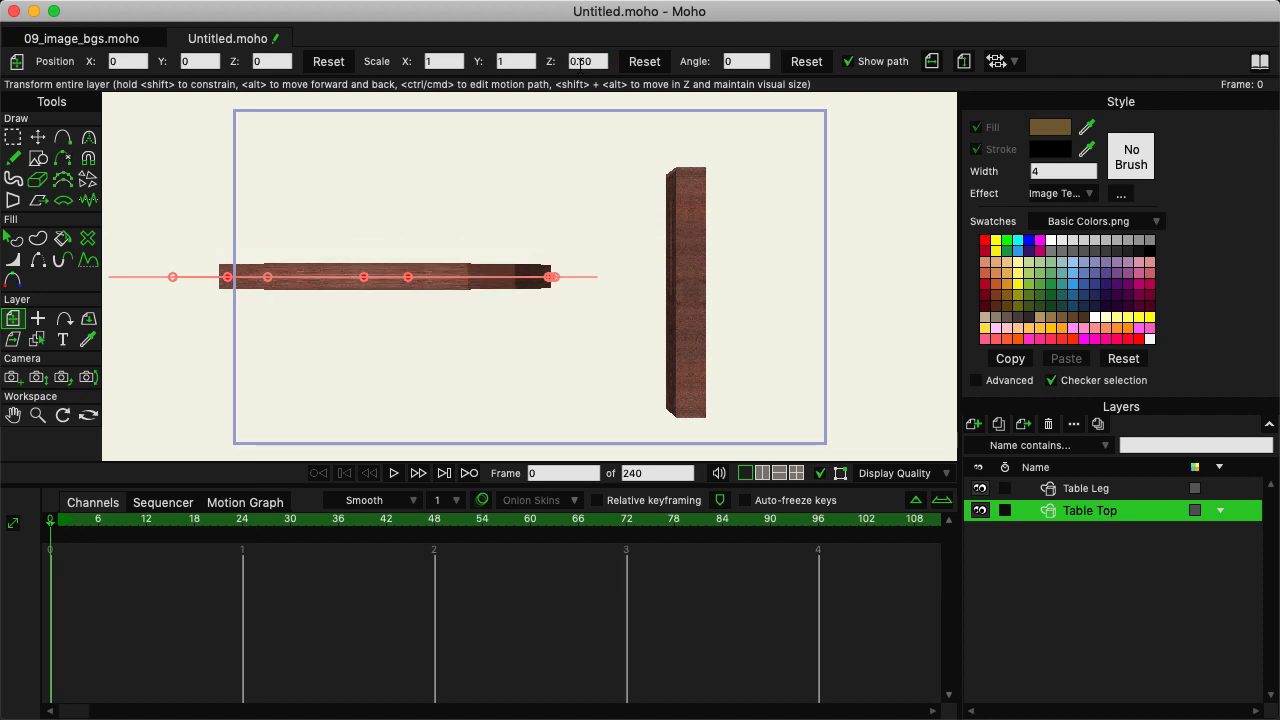
drag(605, 61, 577, 61)
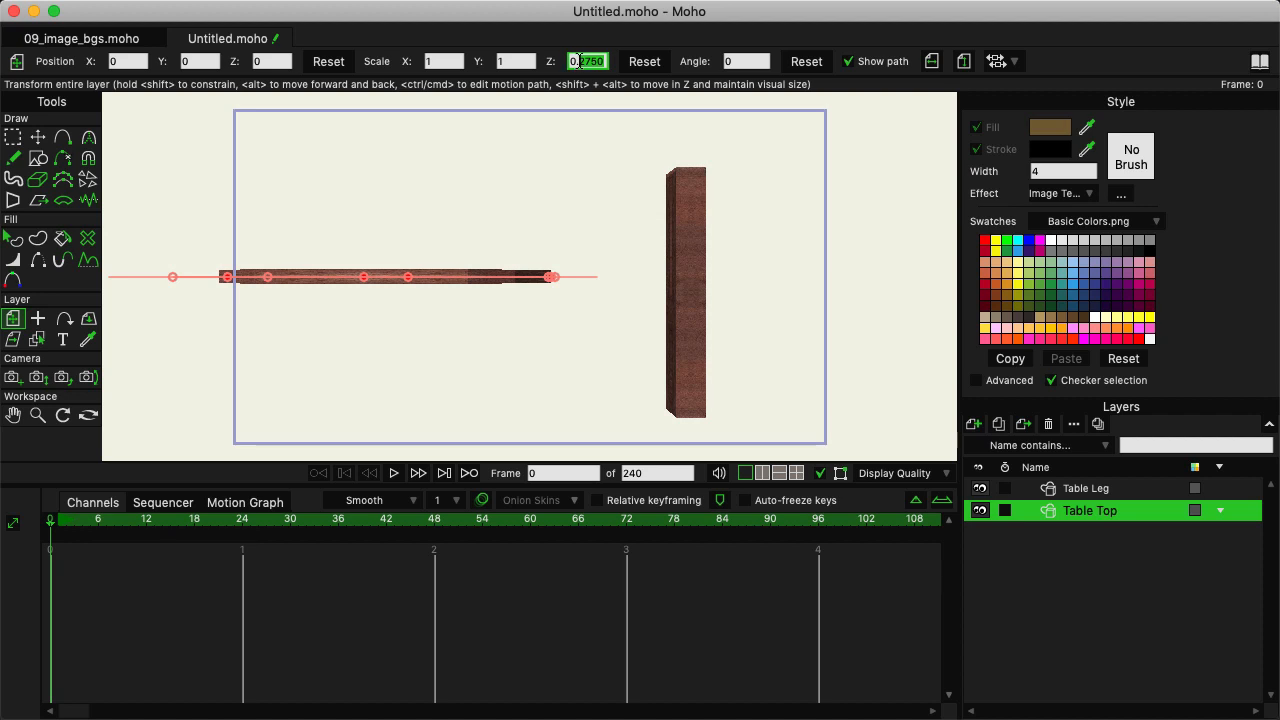
text(30)
key(Return)
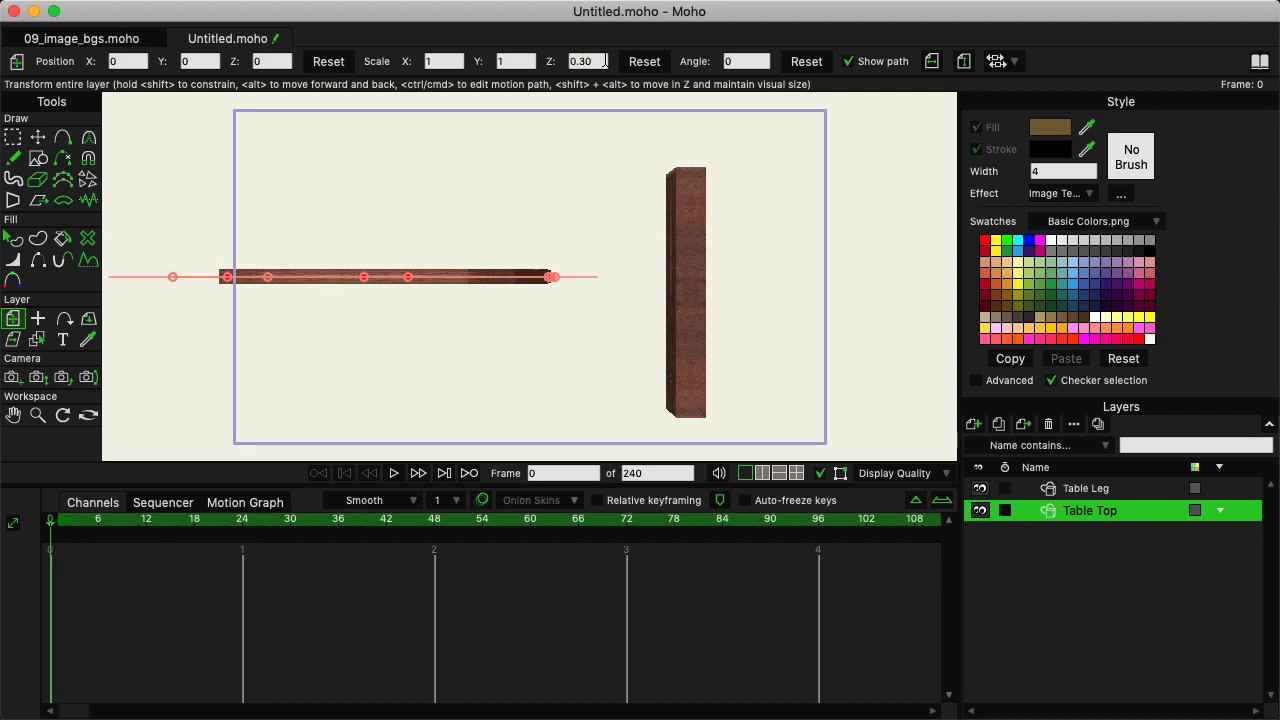
click(586, 61)
text(5)
key(Return)
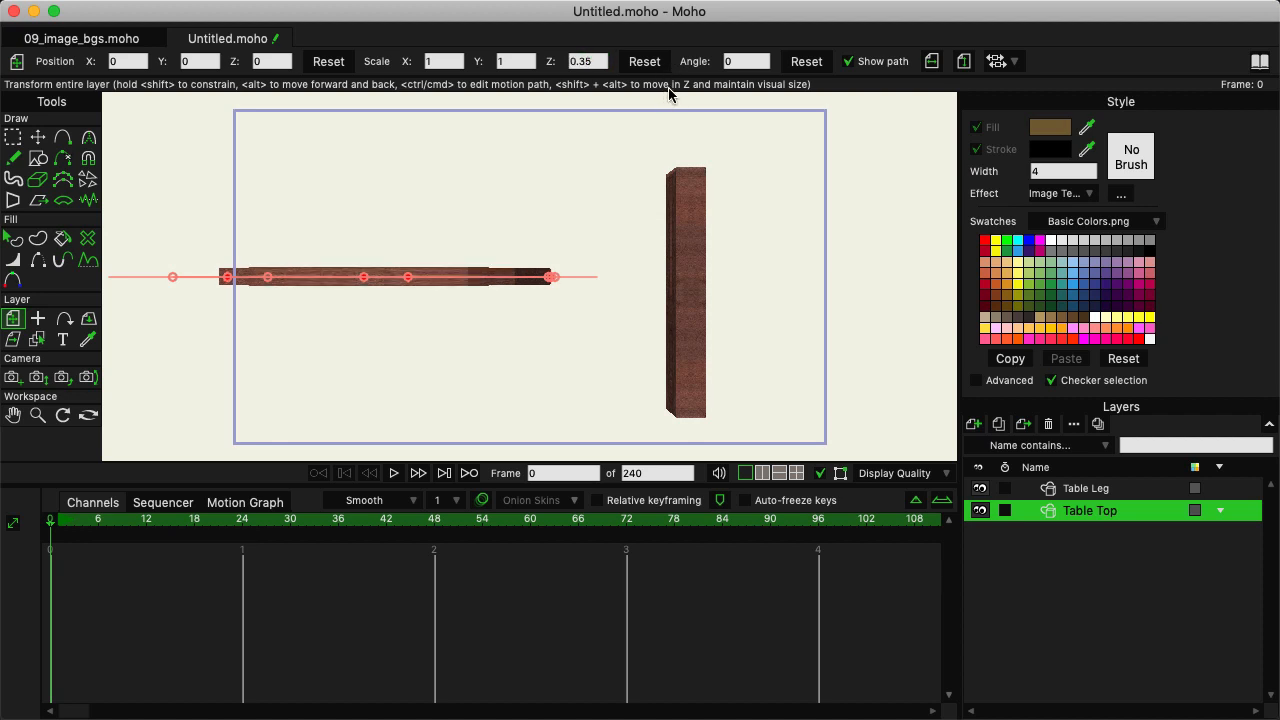
Set the Table Leg layer's origin at the lower end of the leg, at about X 0.97, Y -0.82
click(1093, 494)
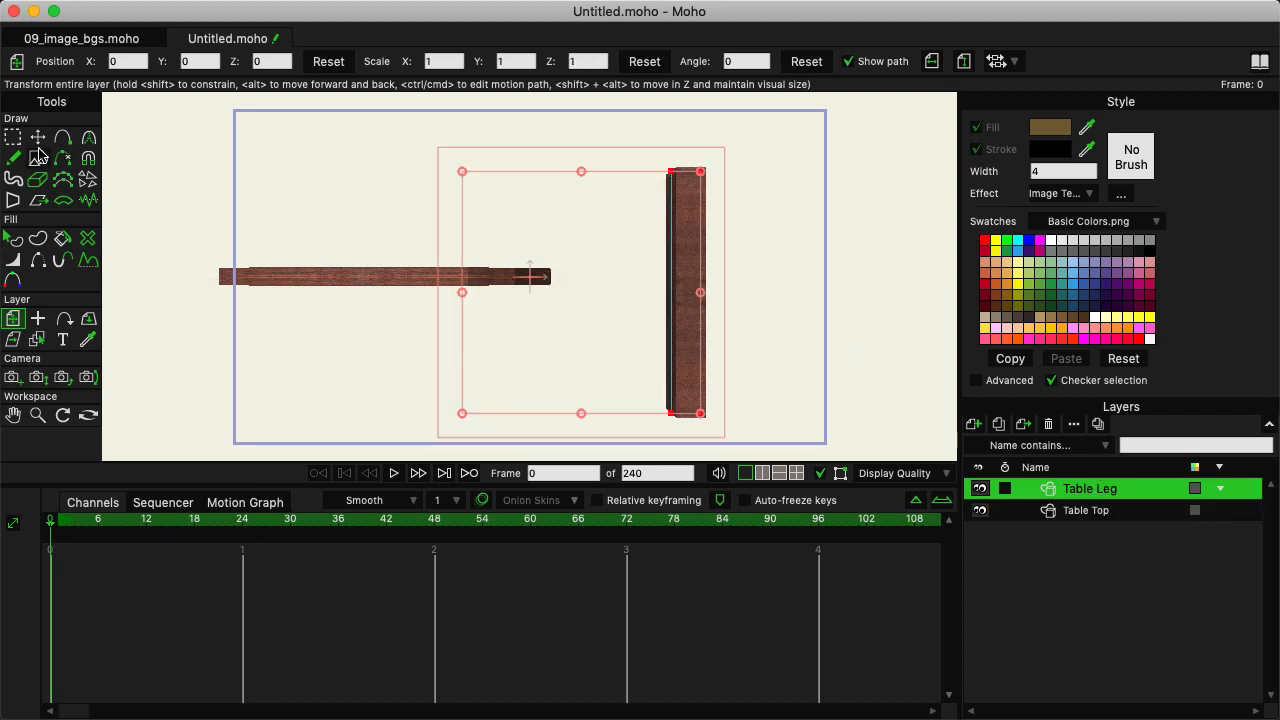
click(38, 321)
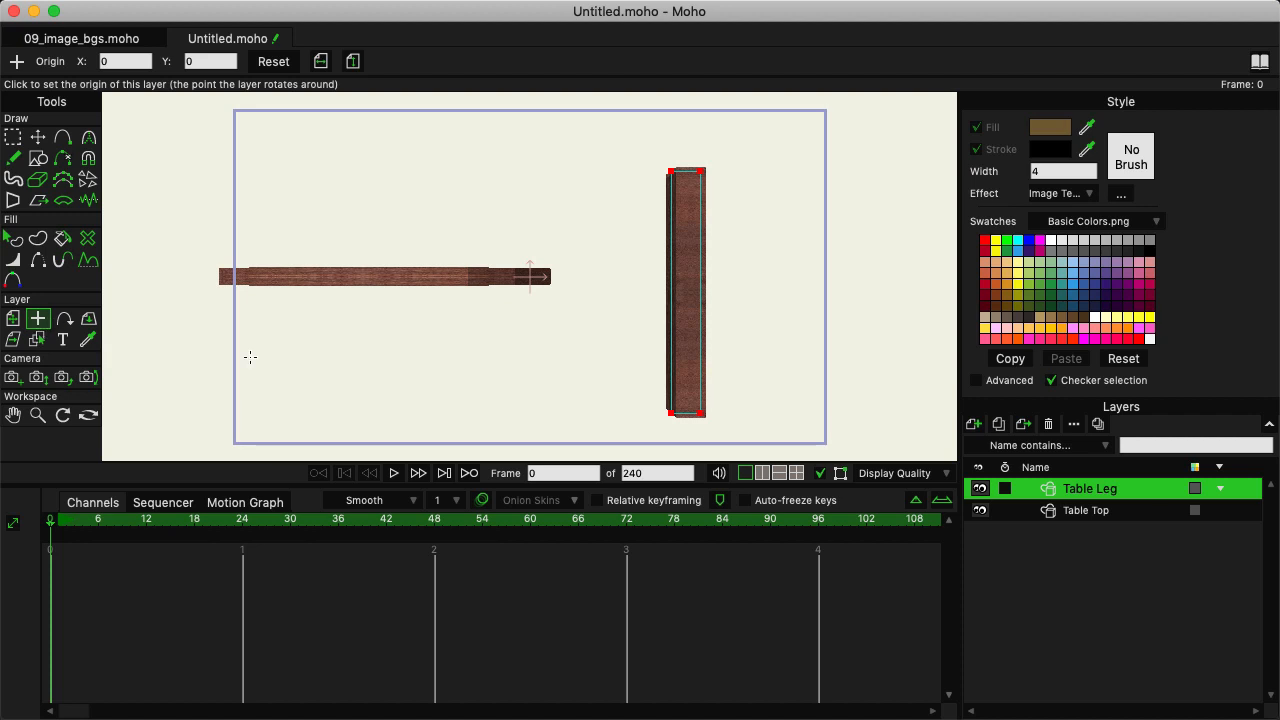
click(690, 412)
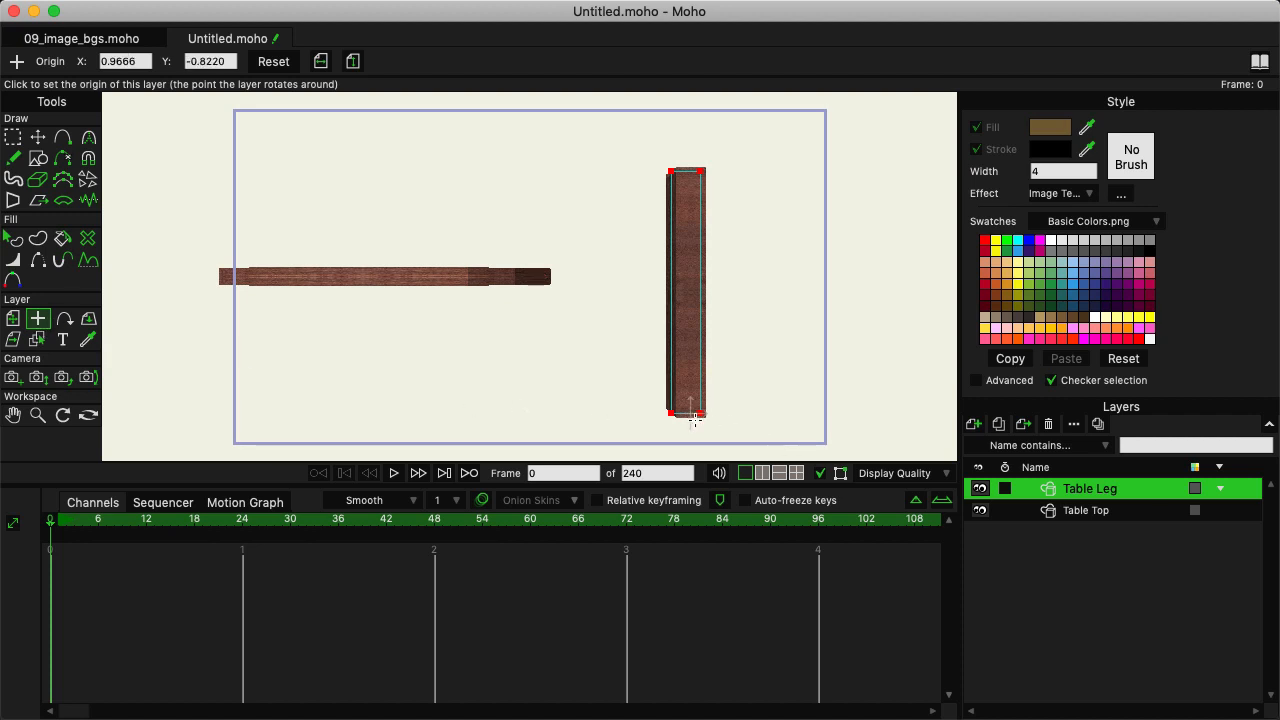
click(12, 318)
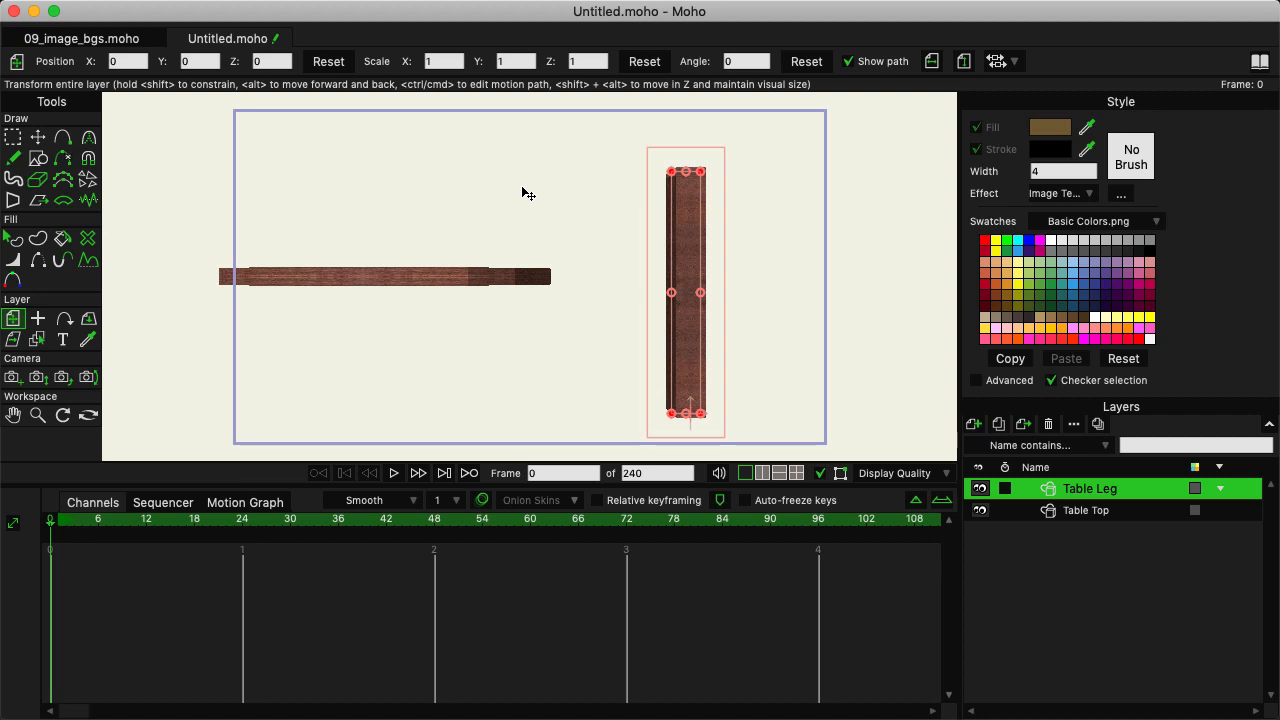
Group the Table Leg and Table Top layers together and name the group Table
click(1090, 519)
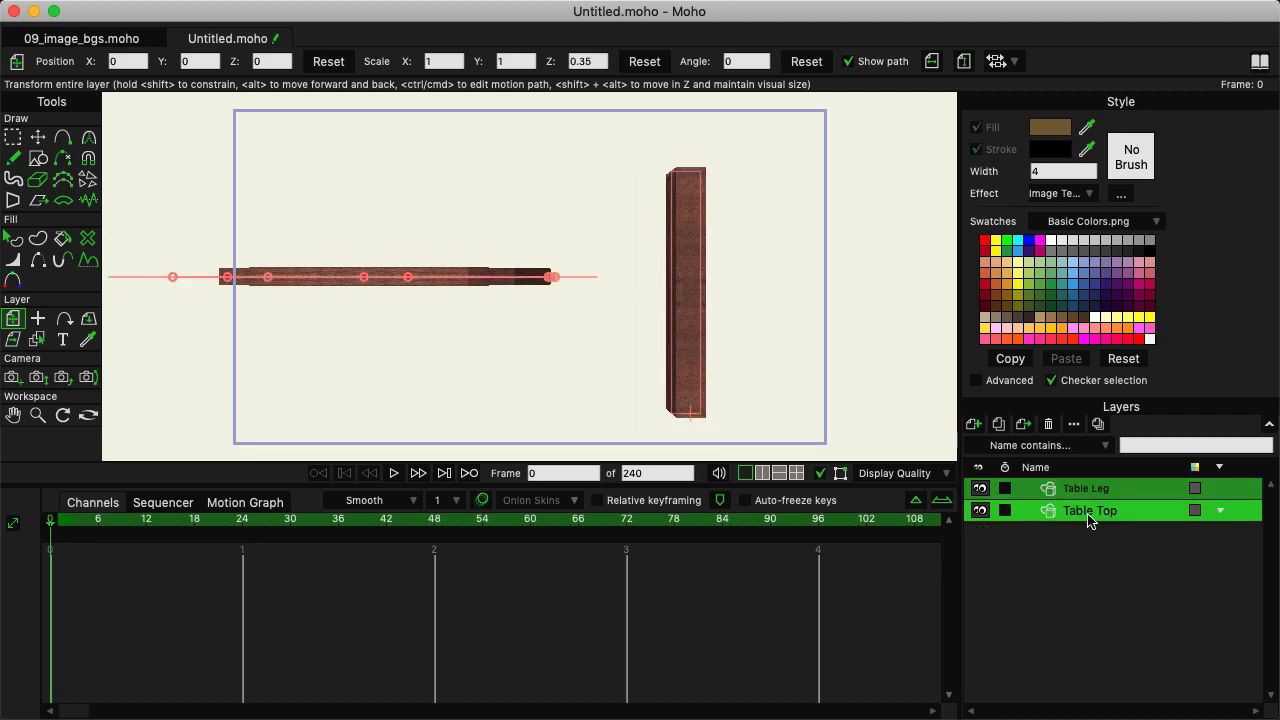
right_click(1090, 516)
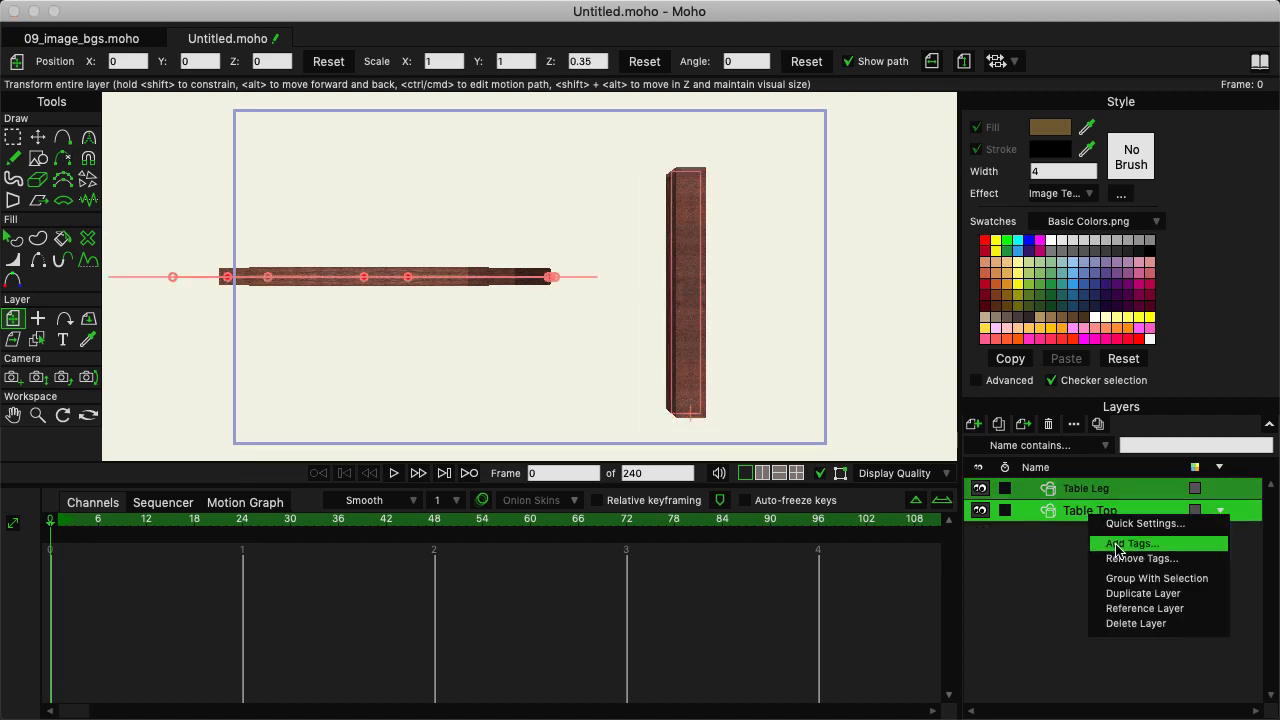
click(1115, 582)
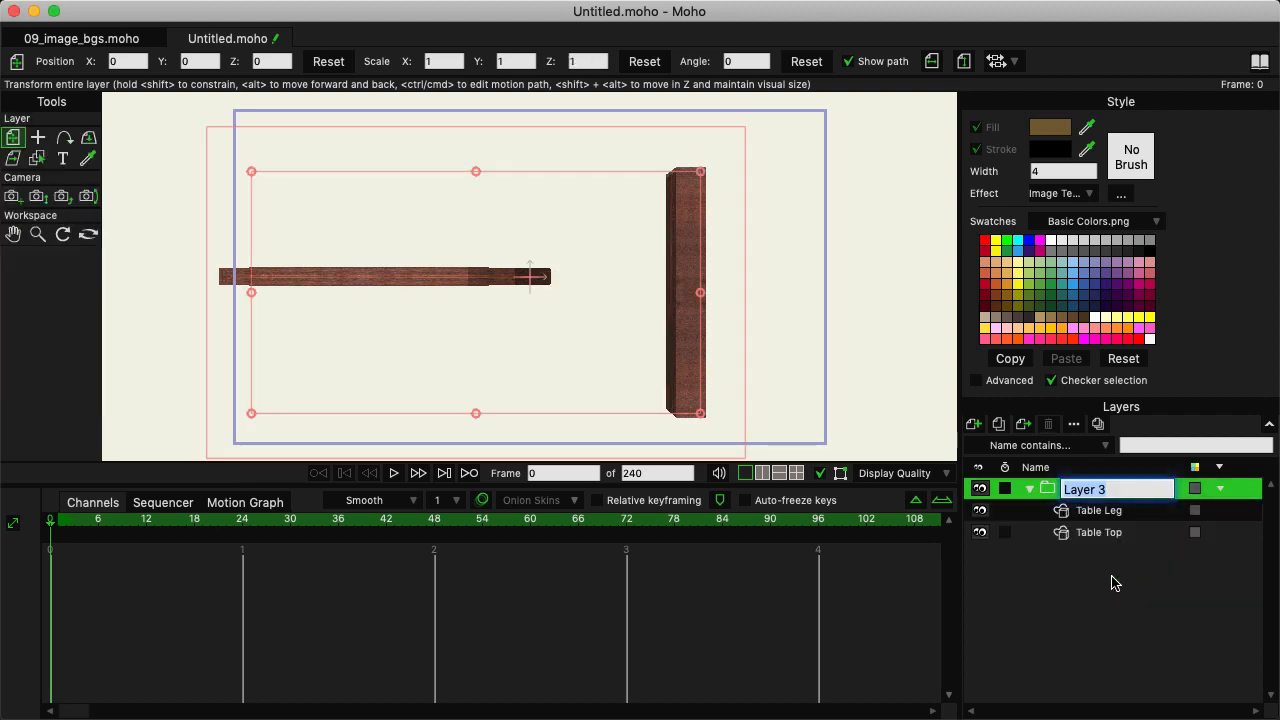
text(Tabl)
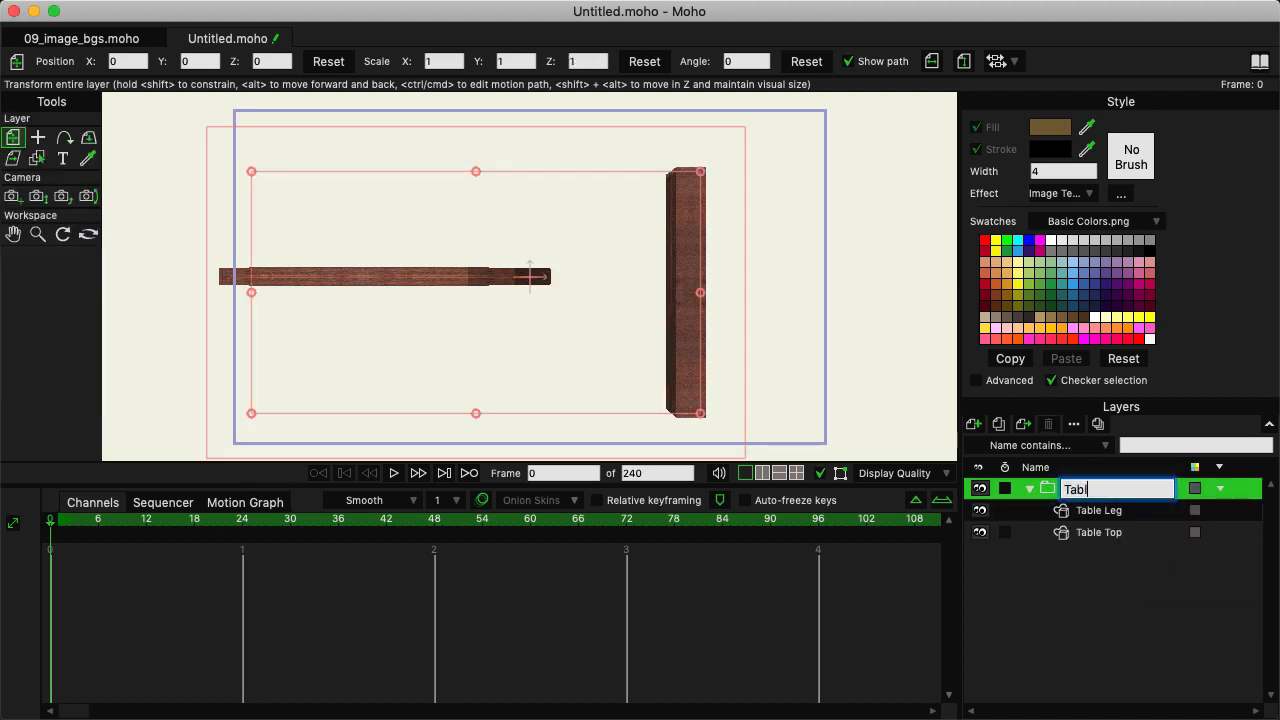
text(e)
key(Return)
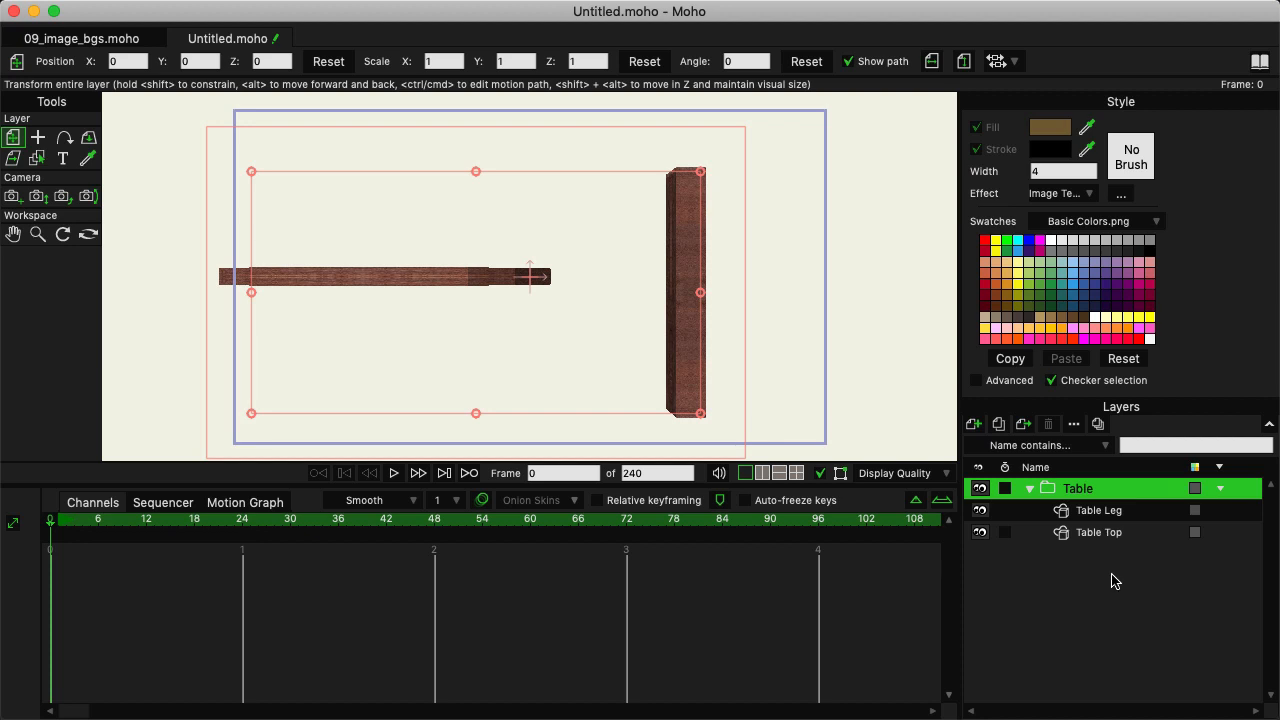
Enable Sort layers by depth and Sort by true distance for the Table group
double_click(1045, 494)
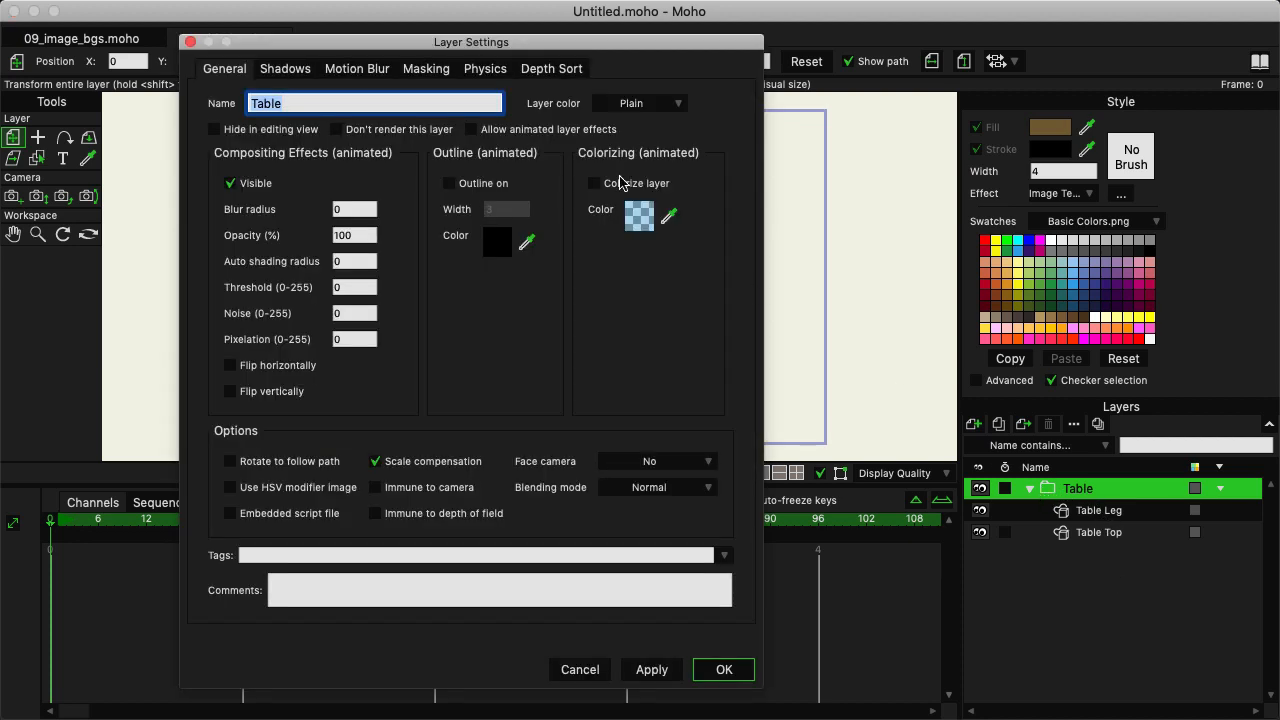
click(562, 76)
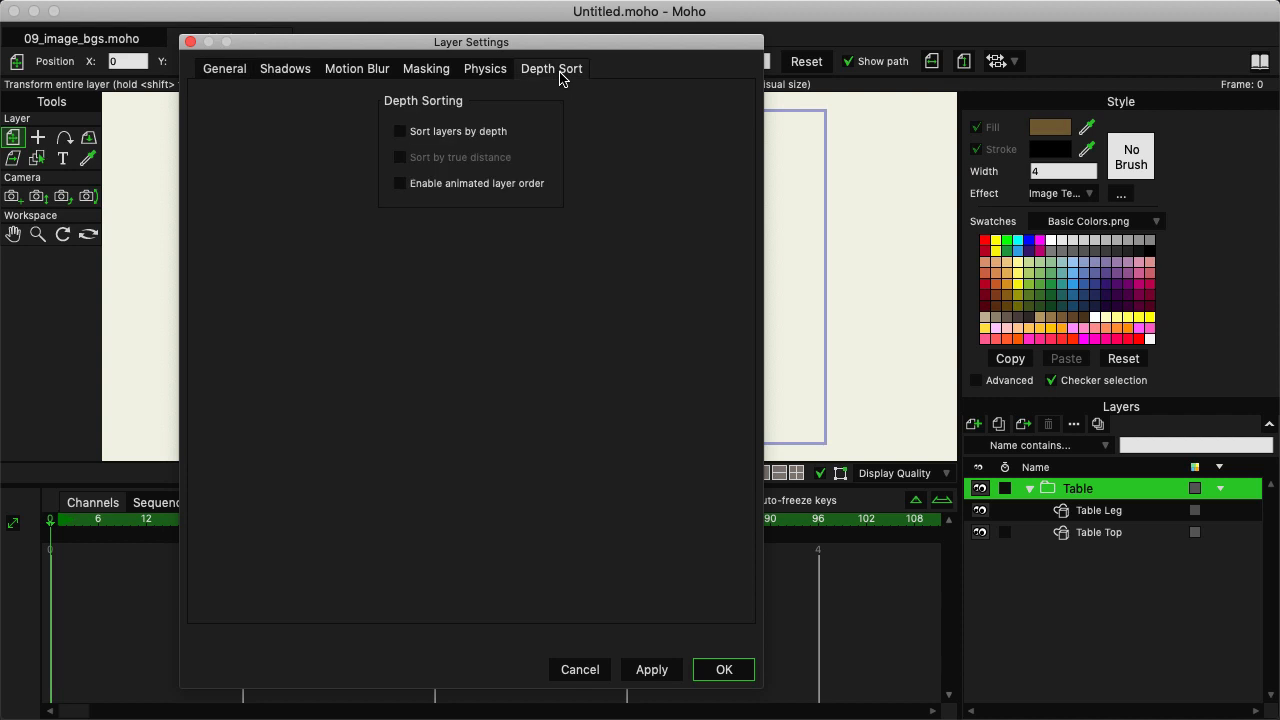
click(470, 131)
click(460, 160)
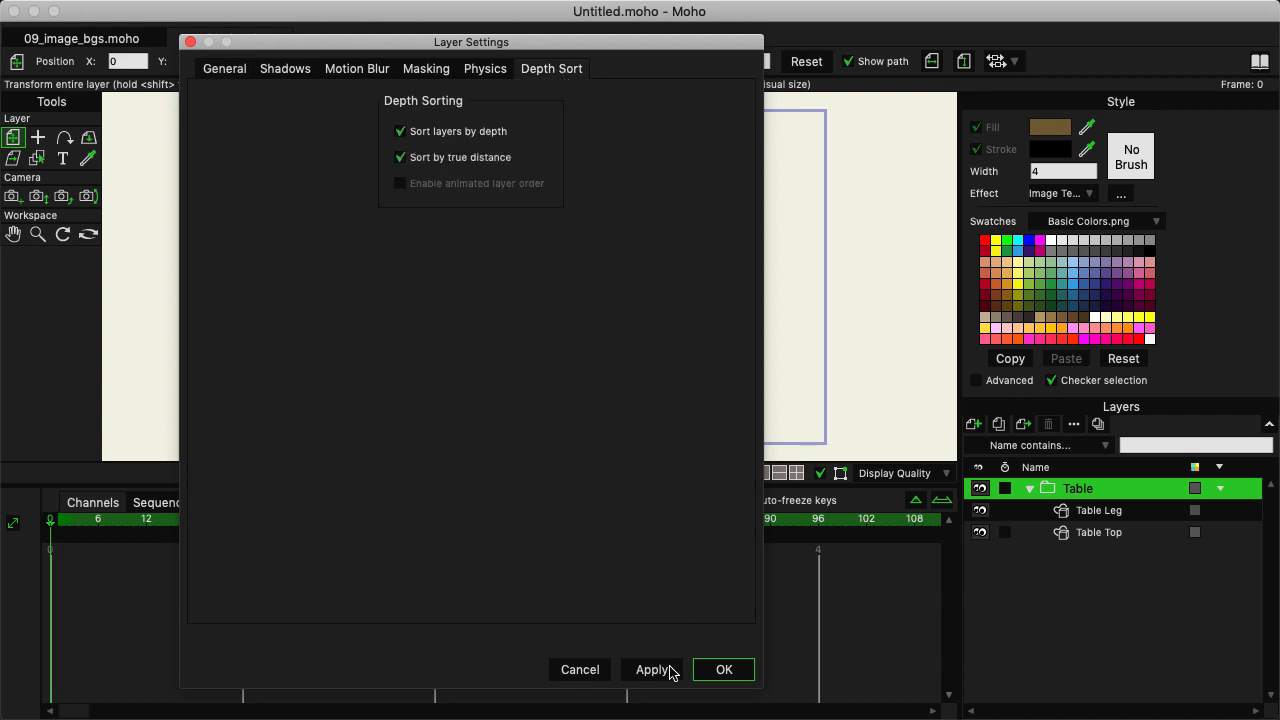
click(726, 670)
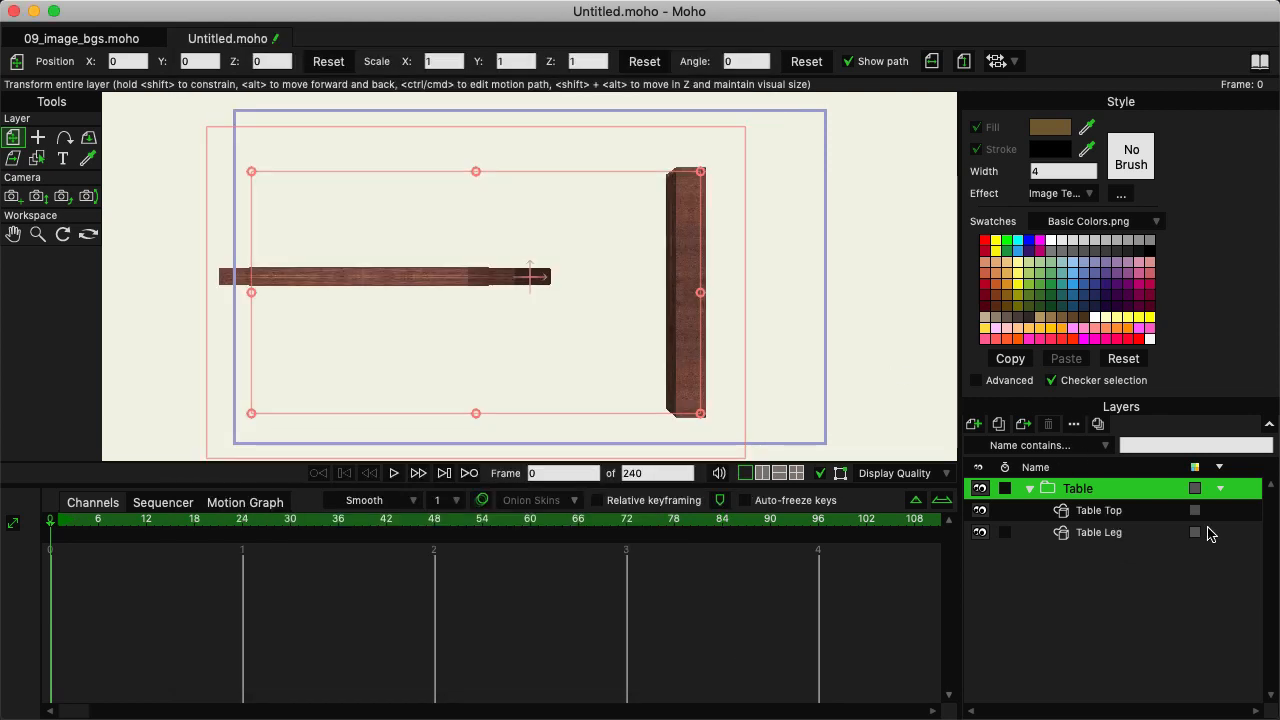
Tilt the Table group in 3D around its X axis so the table top's oval face points at the viewer
click(88, 137)
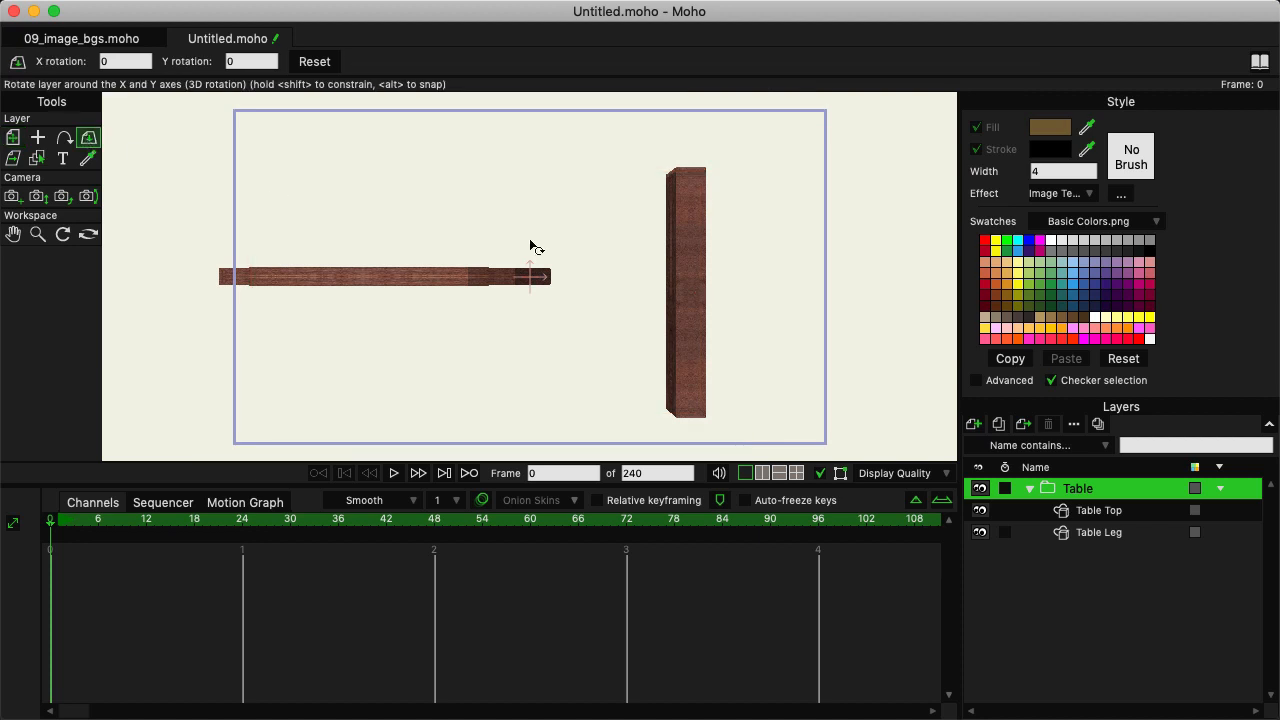
drag(528, 249, 522, 410)
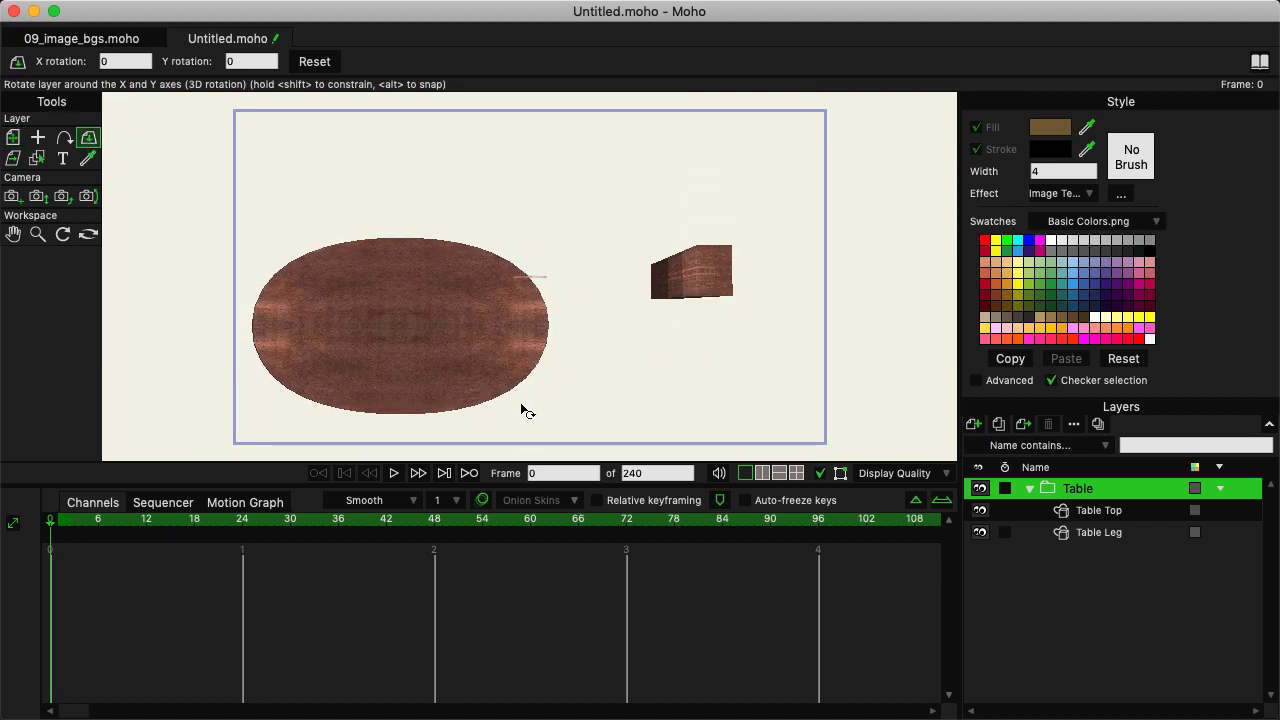
click(12, 137)
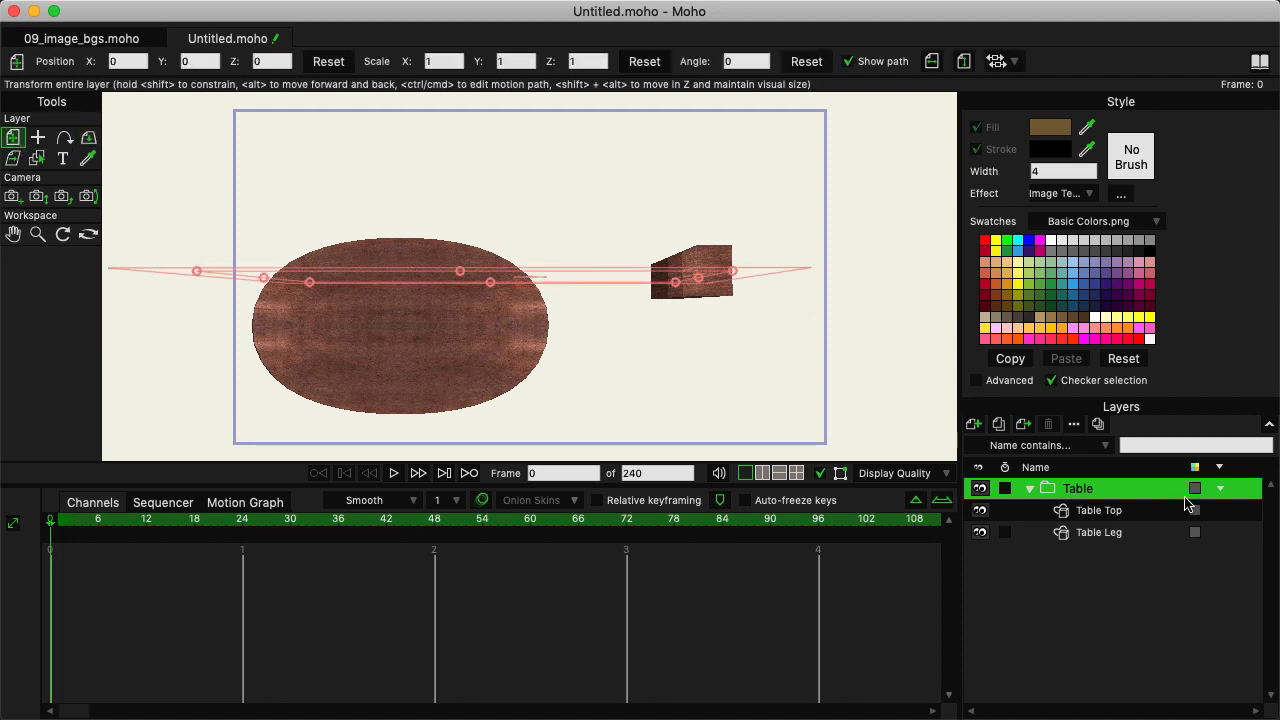
Shift the Table Leg layer toward the table top by setting its X position to -0.175
click(1113, 540)
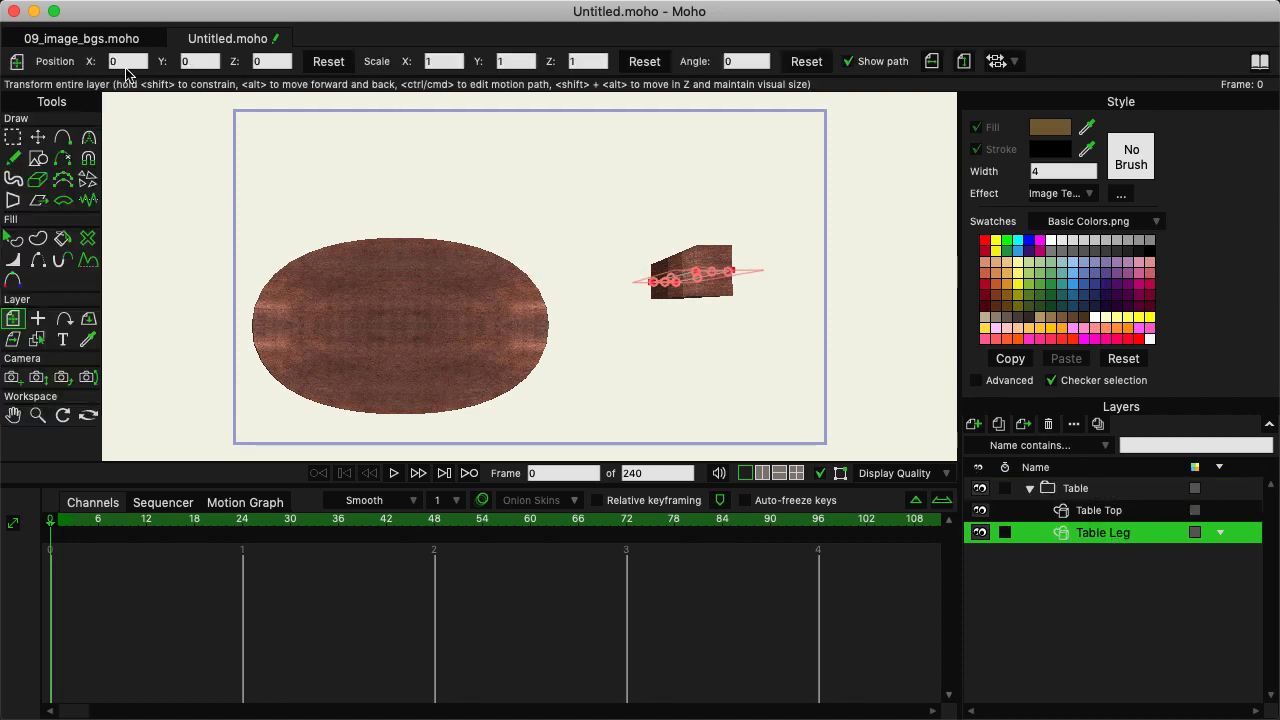
scroll(126, 62, up, 10)
scroll(126, 62, down, 9)
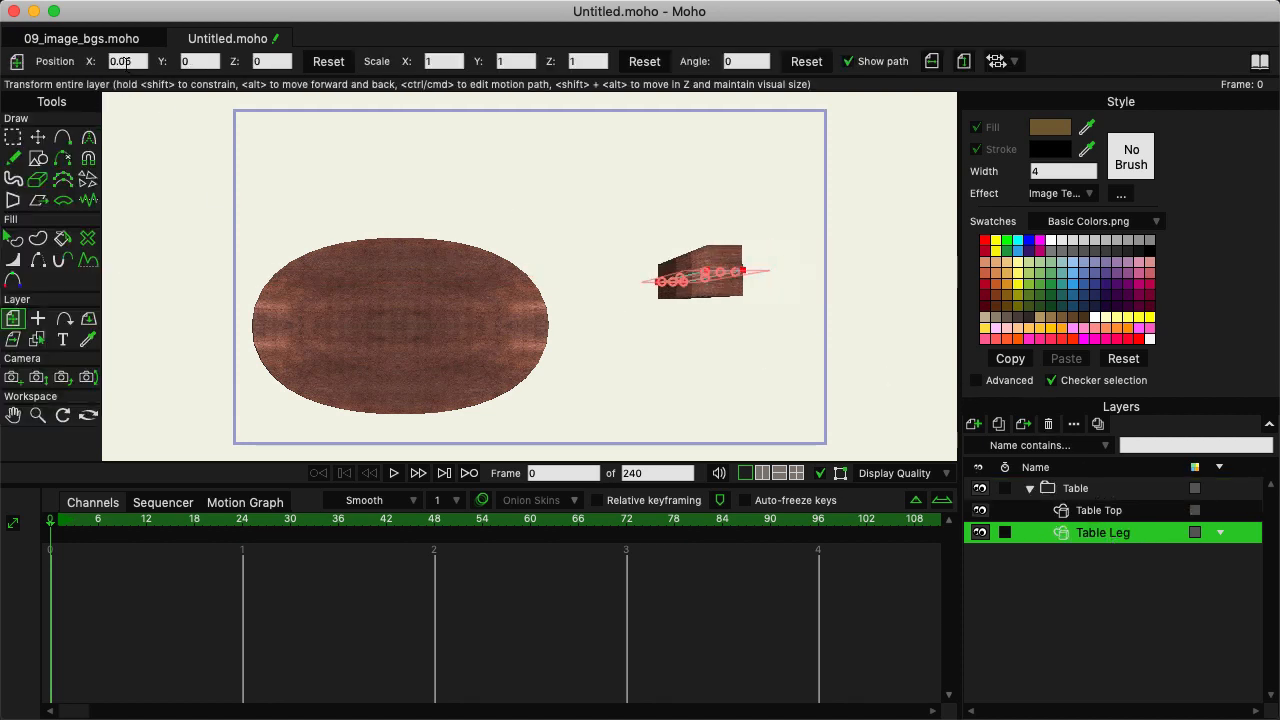
scroll(126, 62, down, 20)
scroll(126, 62, up, 12)
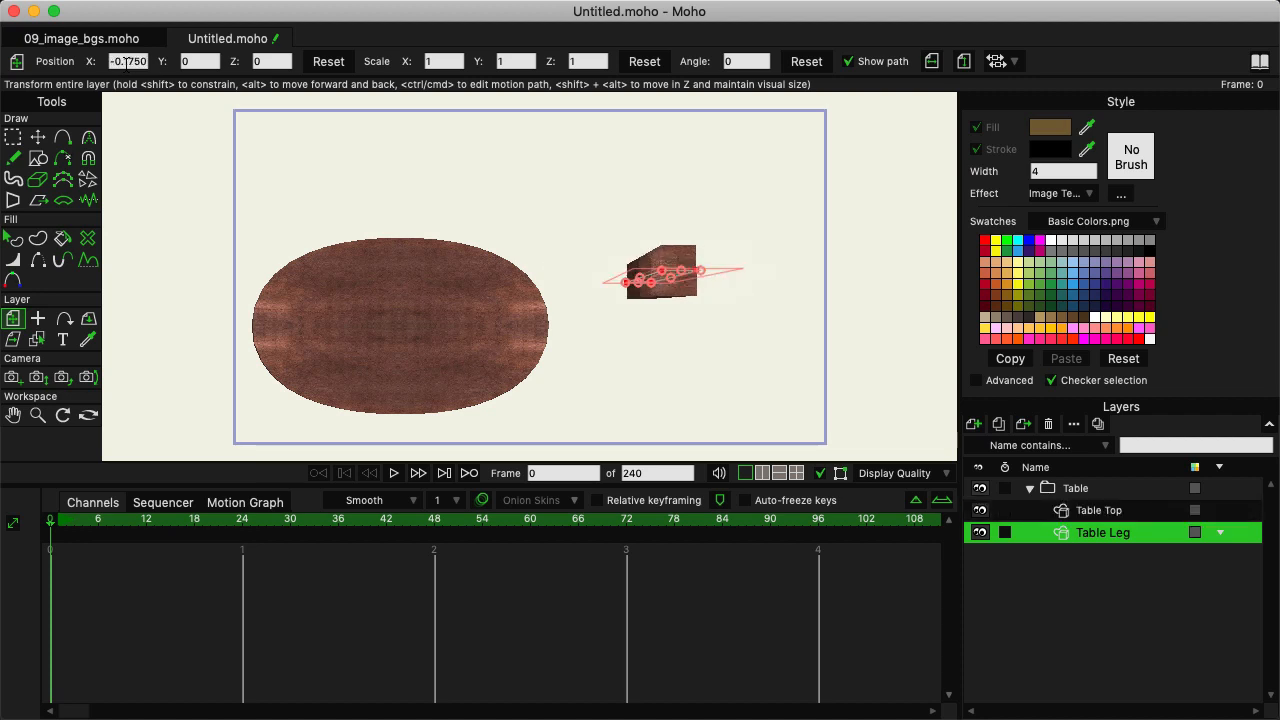
Slim the table leg by setting the Table Leg layer's X and Z scale to 0.55
click(435, 61)
scroll(435, 61, down, 9)
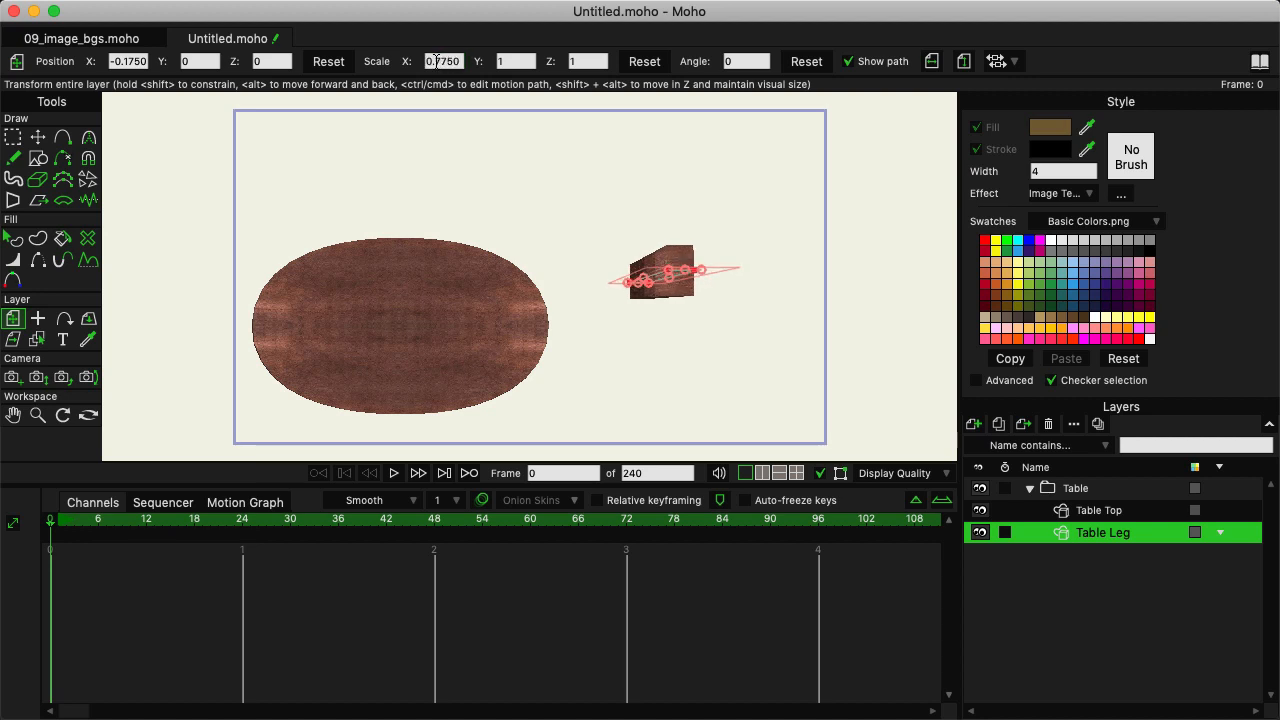
scroll(435, 61, down, 9)
click(594, 62)
scroll(594, 62, up, 2)
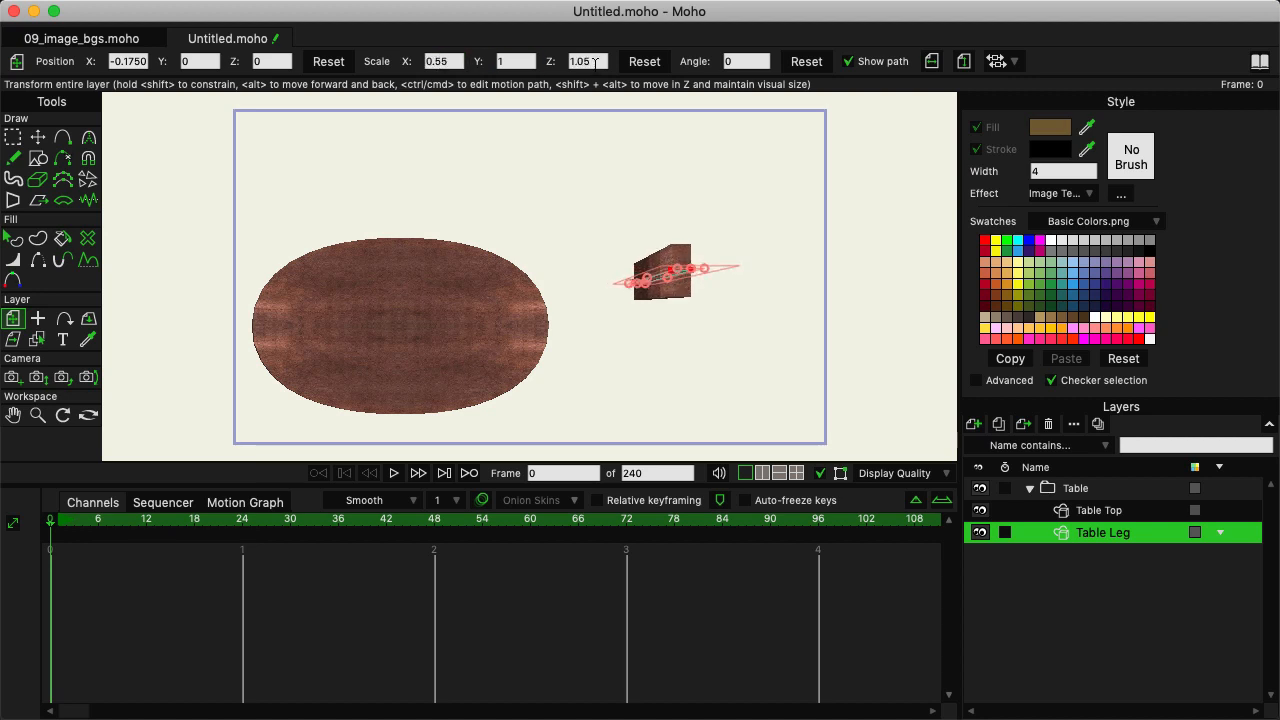
scroll(594, 62, down, 10)
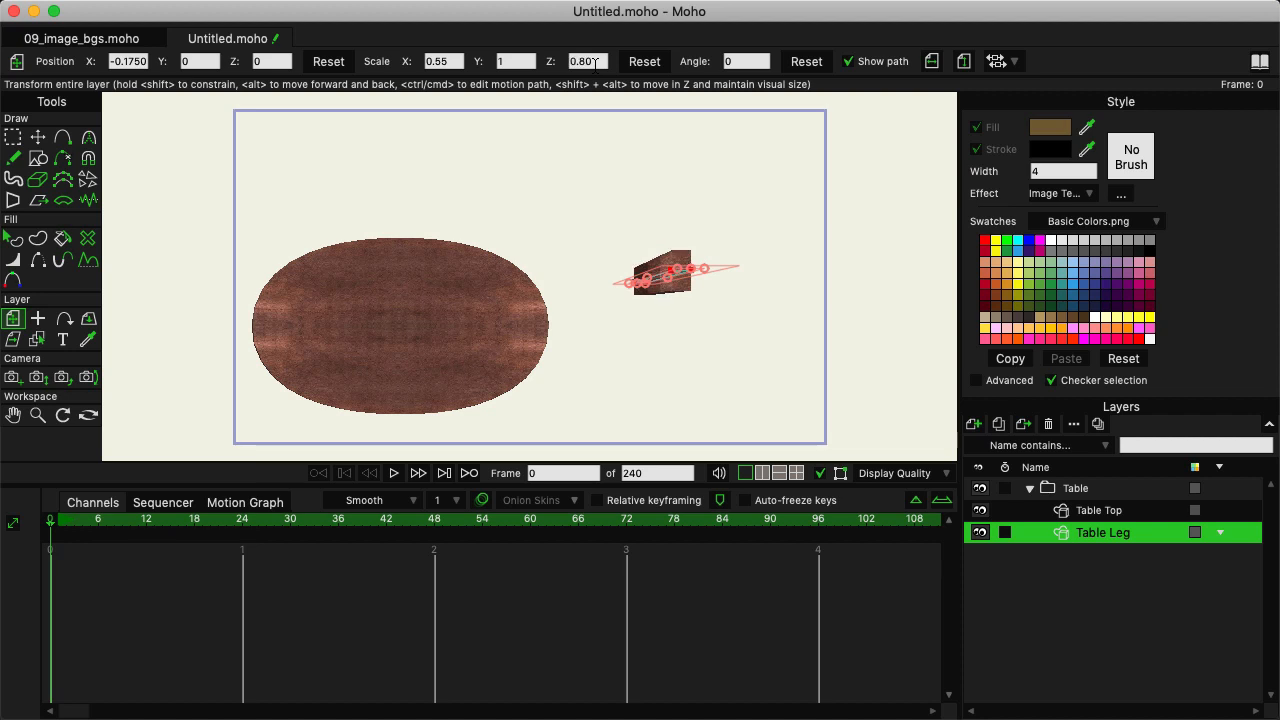
scroll(594, 62, down, 10)
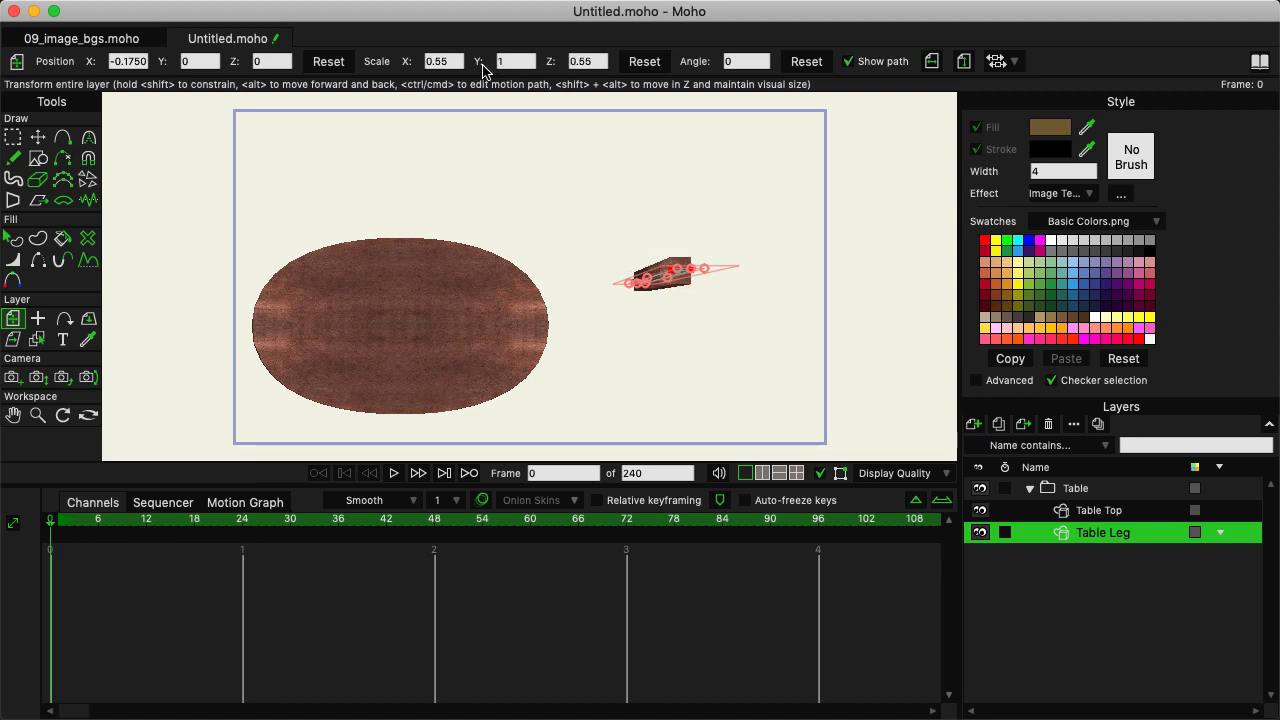
click(448, 61)
click(592, 61)
Position the table leg beneath the table top by setting its X position to -1.475 and Y position to -0.75
click(121, 61)
scroll(122, 64, down, 14)
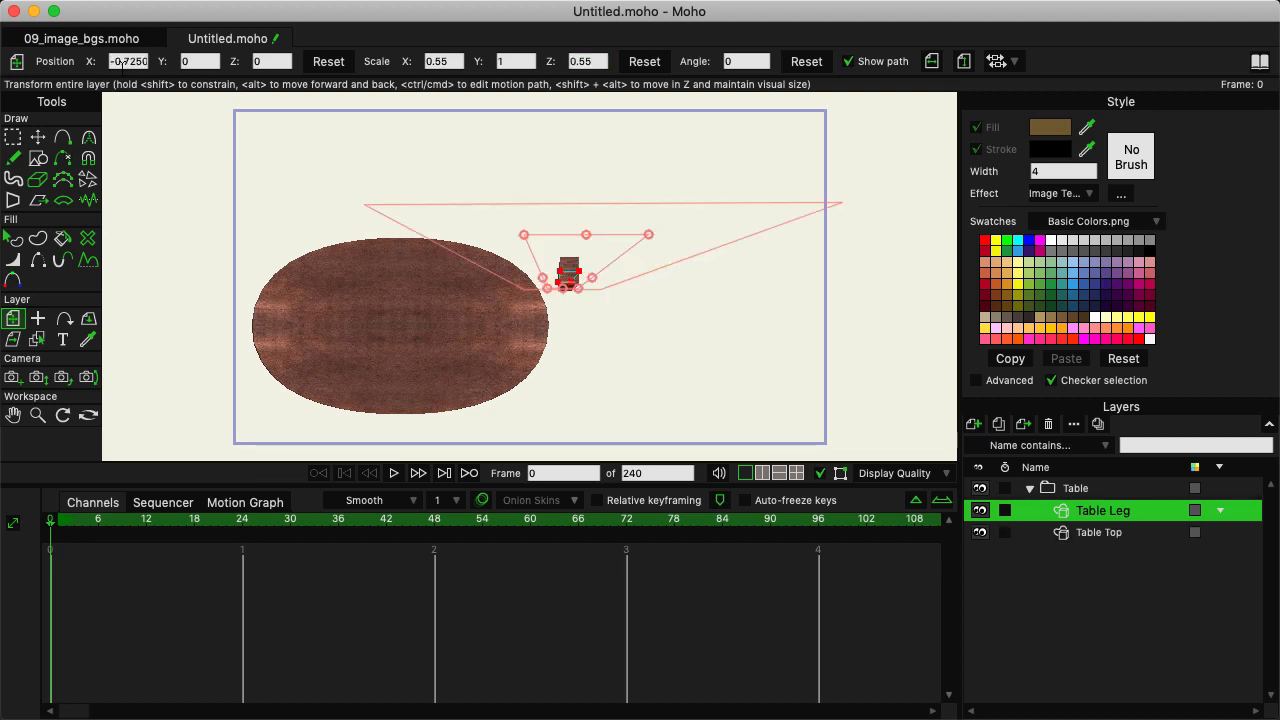
scroll(121, 62, down, 3)
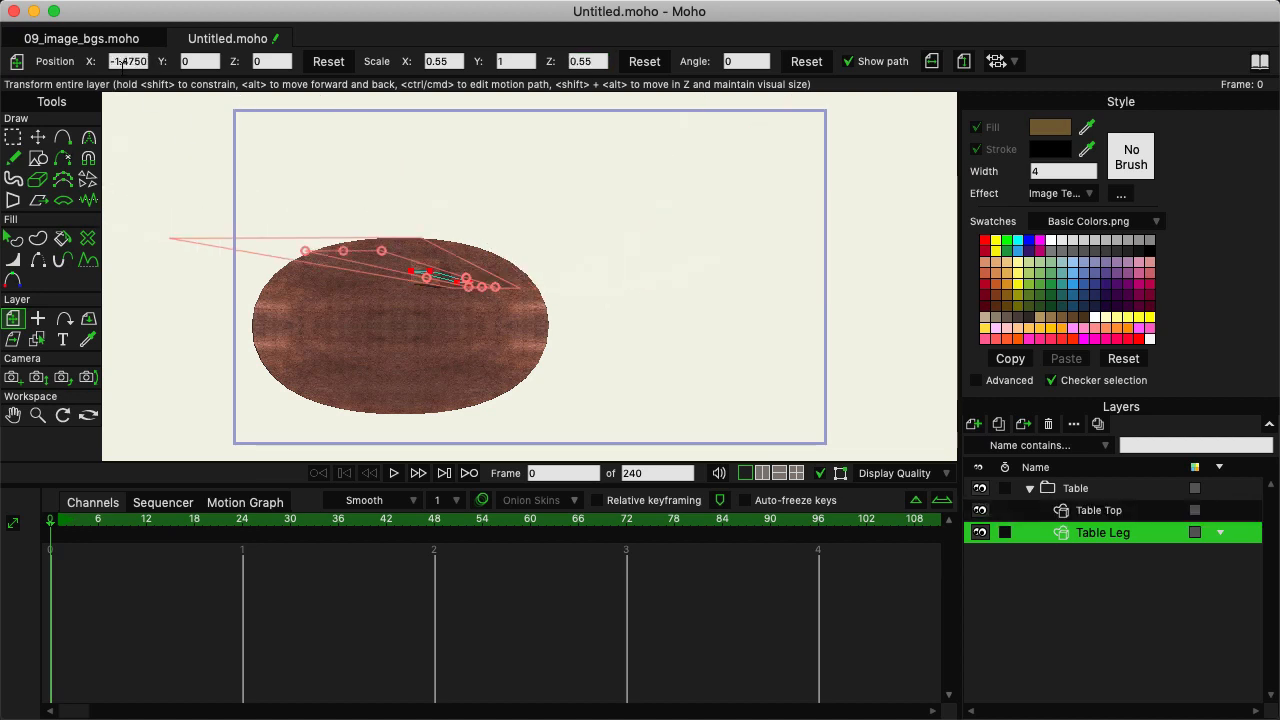
click(200, 62)
scroll(200, 62, down, 3)
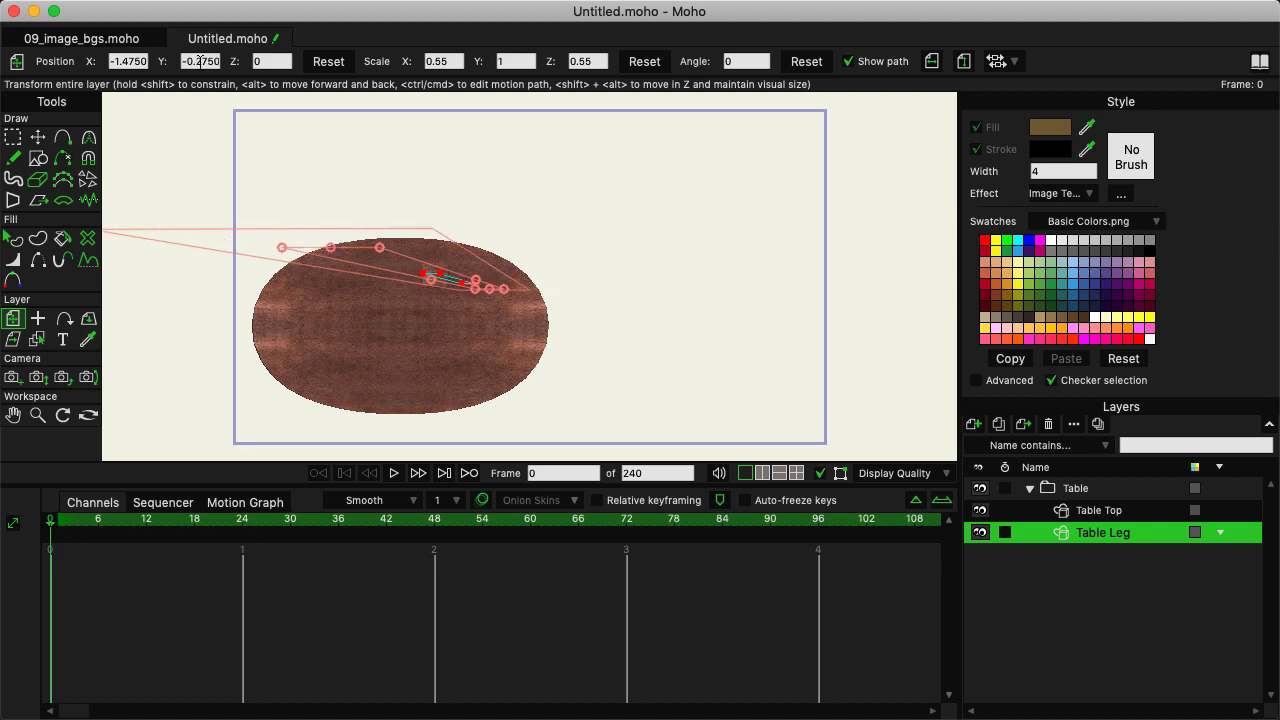
scroll(200, 62, down, 1)
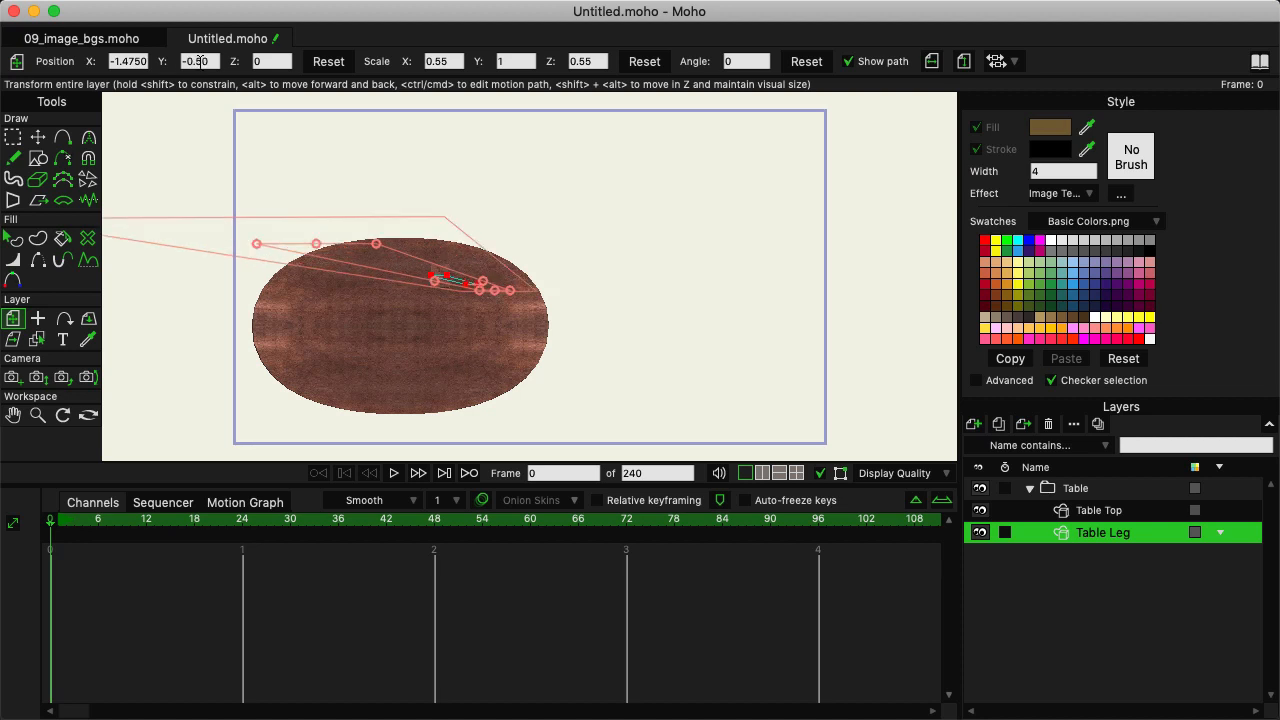
scroll(200, 62, down, 1)
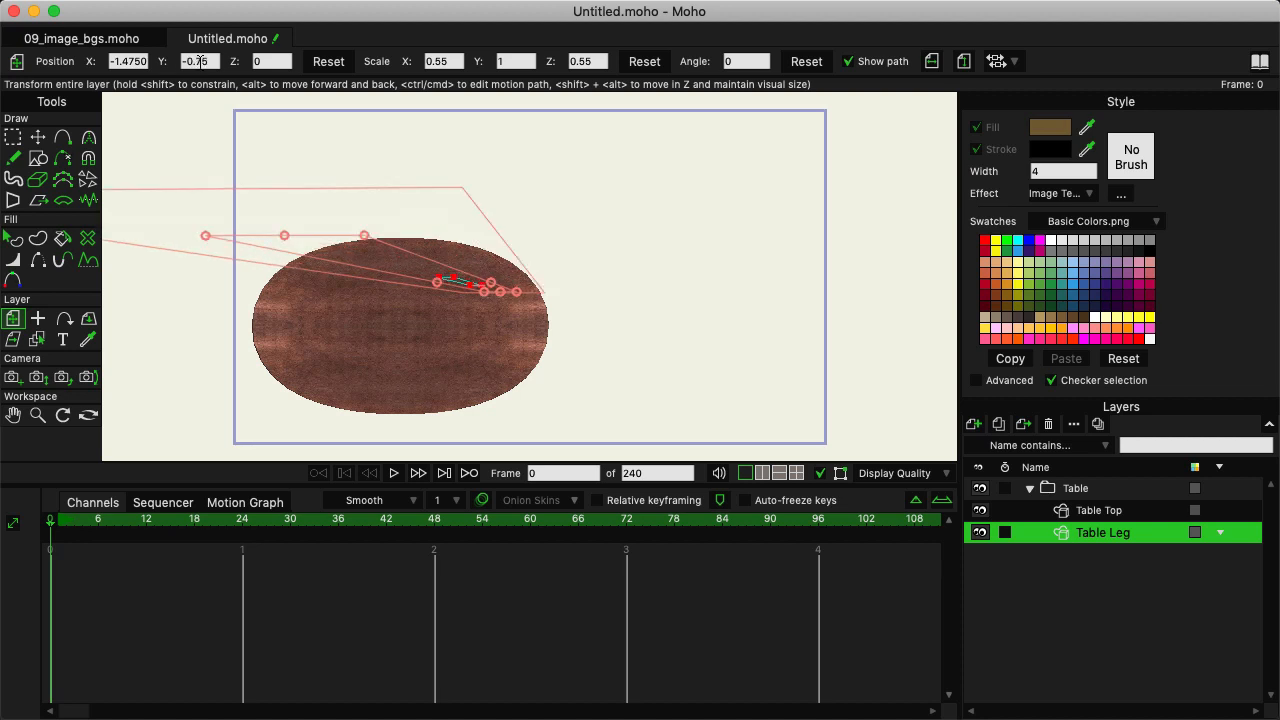
Rotate the Table group in 3D to a side view, about -2.9 in X and 57.9 in Y
click(1098, 510)
click(1078, 488)
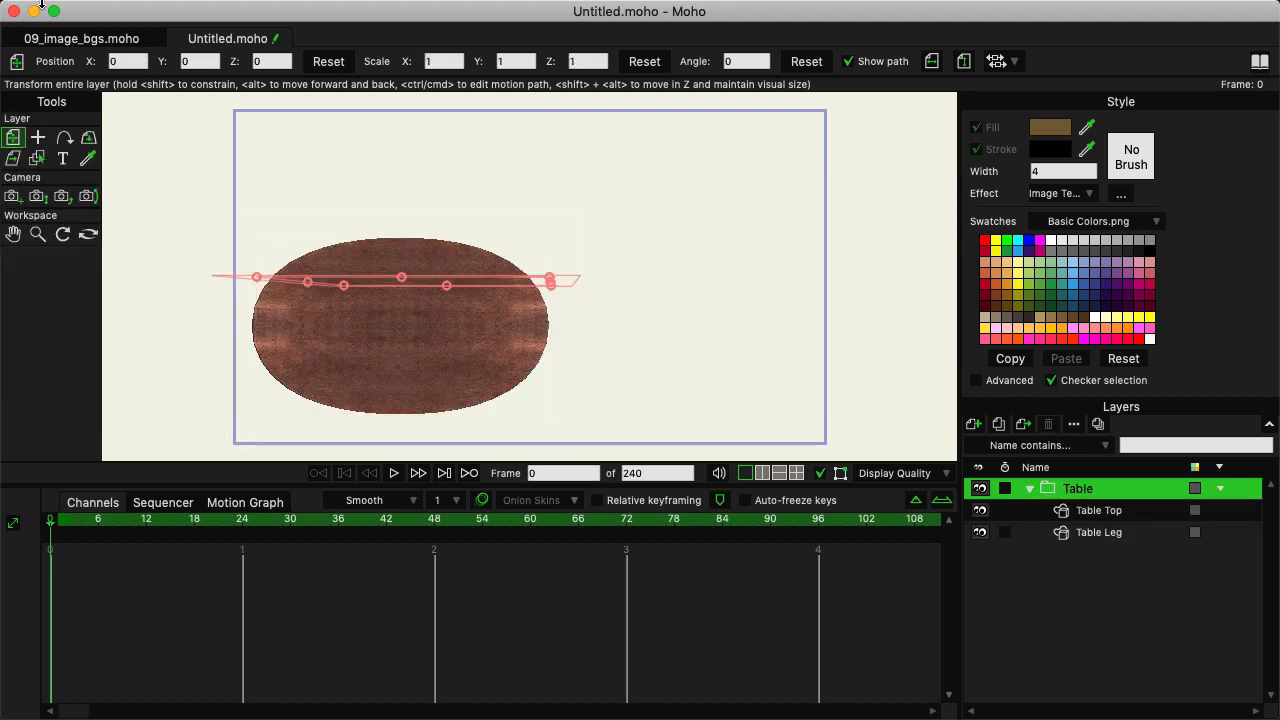
click(88, 137)
drag(503, 306, 777, 151)
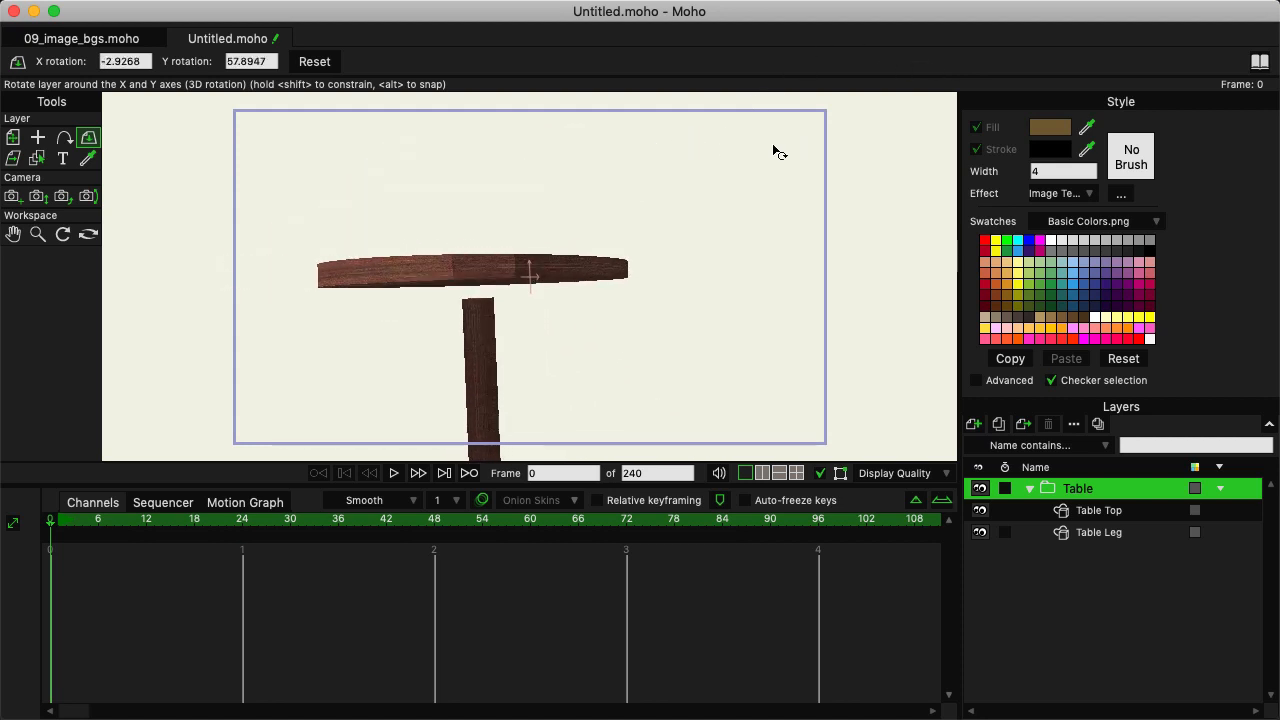
Raise the leg to meet the table top by setting the Table Leg layer's Y position to -0.60
click(14, 137)
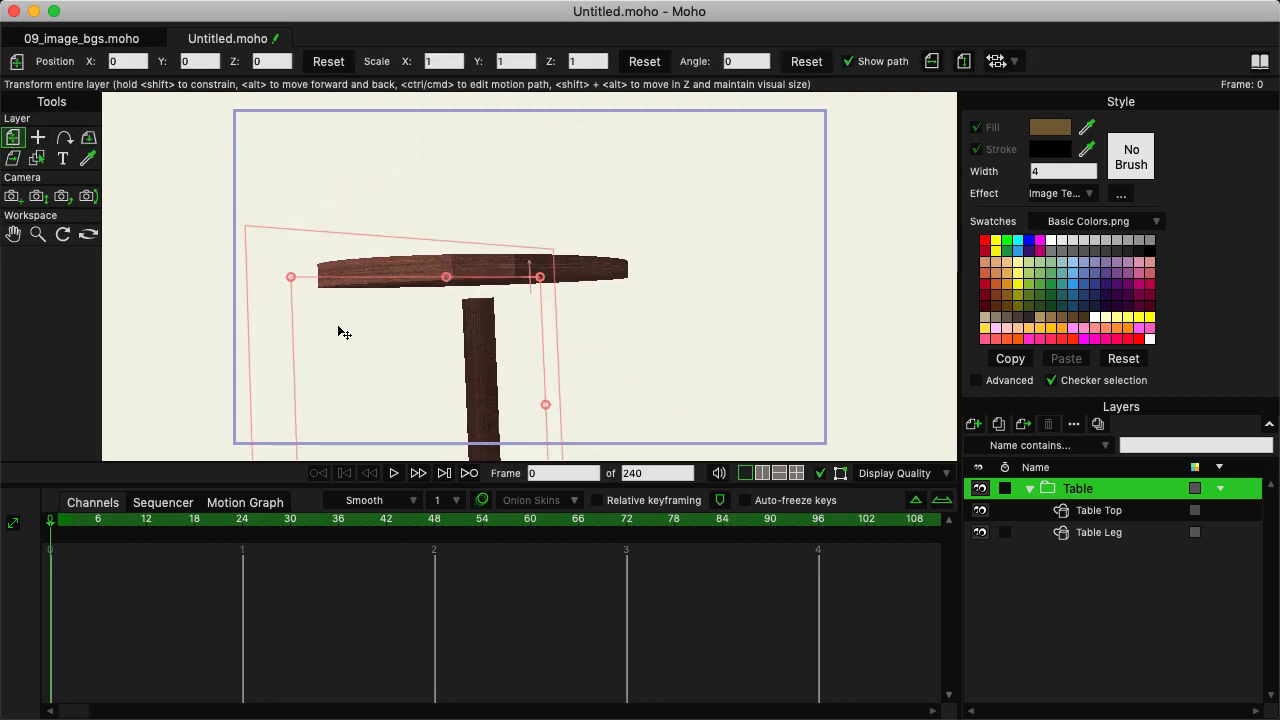
click(1118, 542)
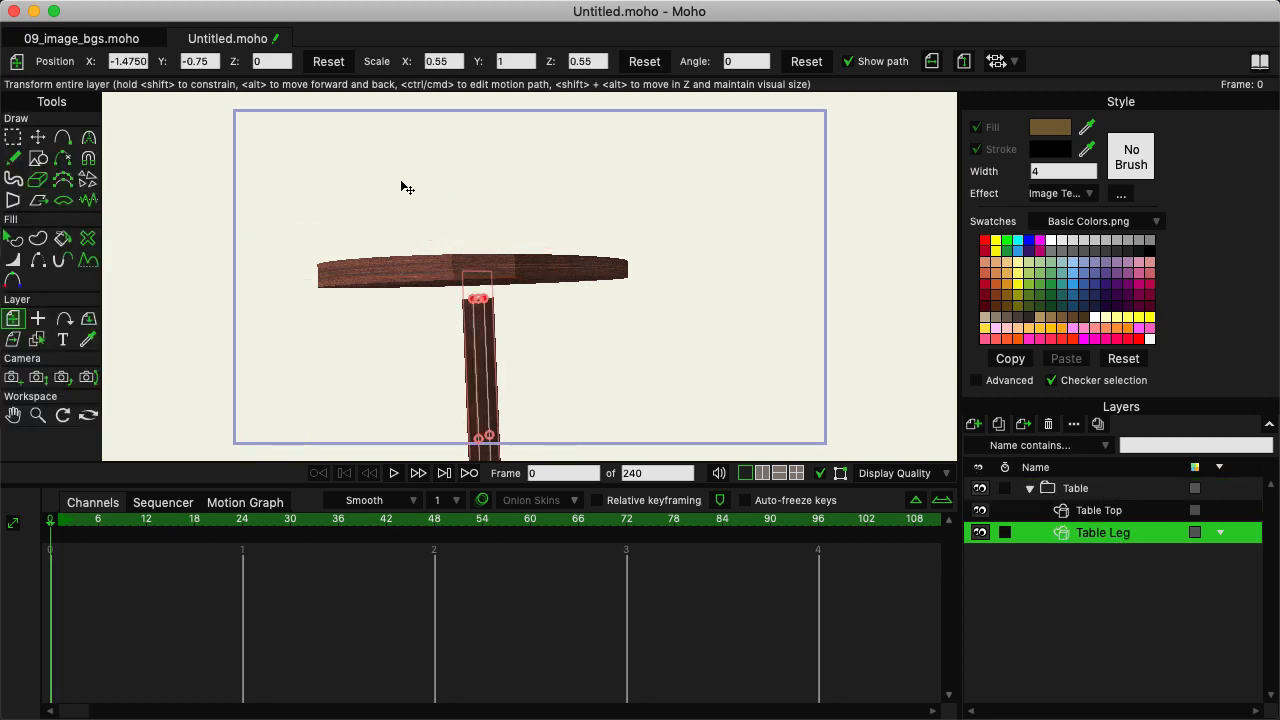
click(204, 61)
key(Return)
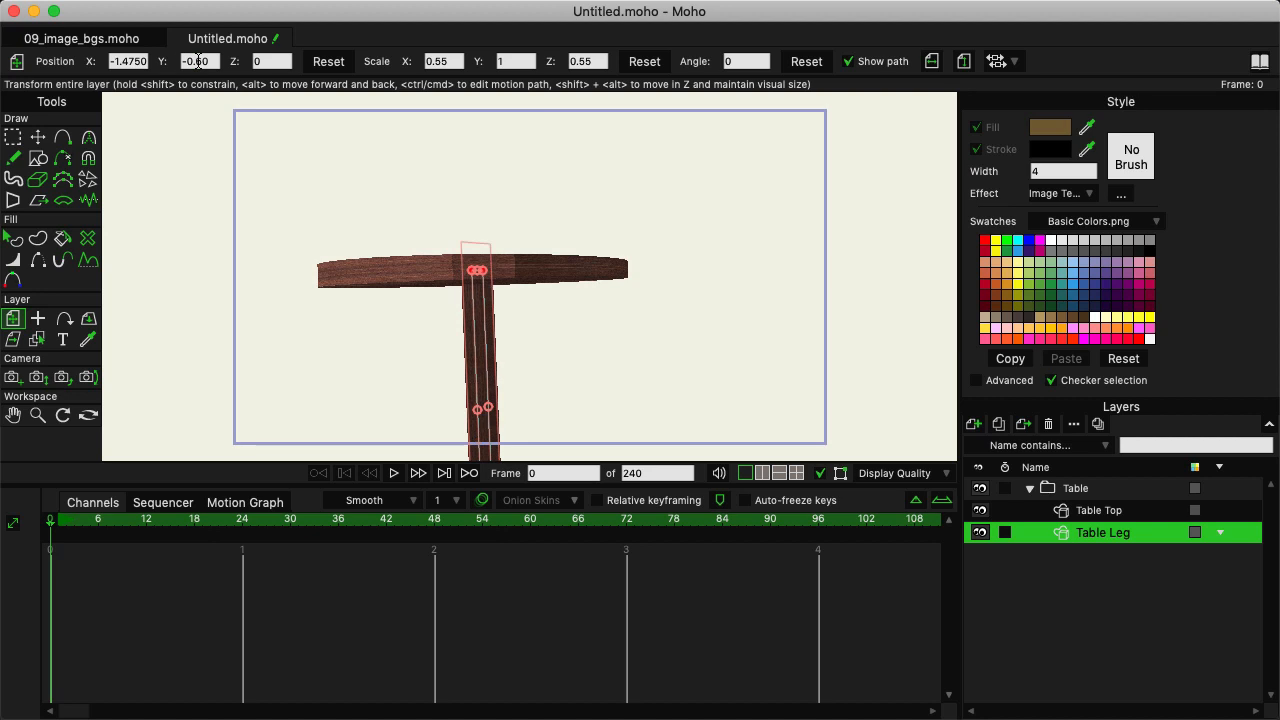
Rotate the Table group in 3D to show the oval face together with the attached leg
click(1085, 488)
click(88, 137)
drag(397, 263, 157, 95)
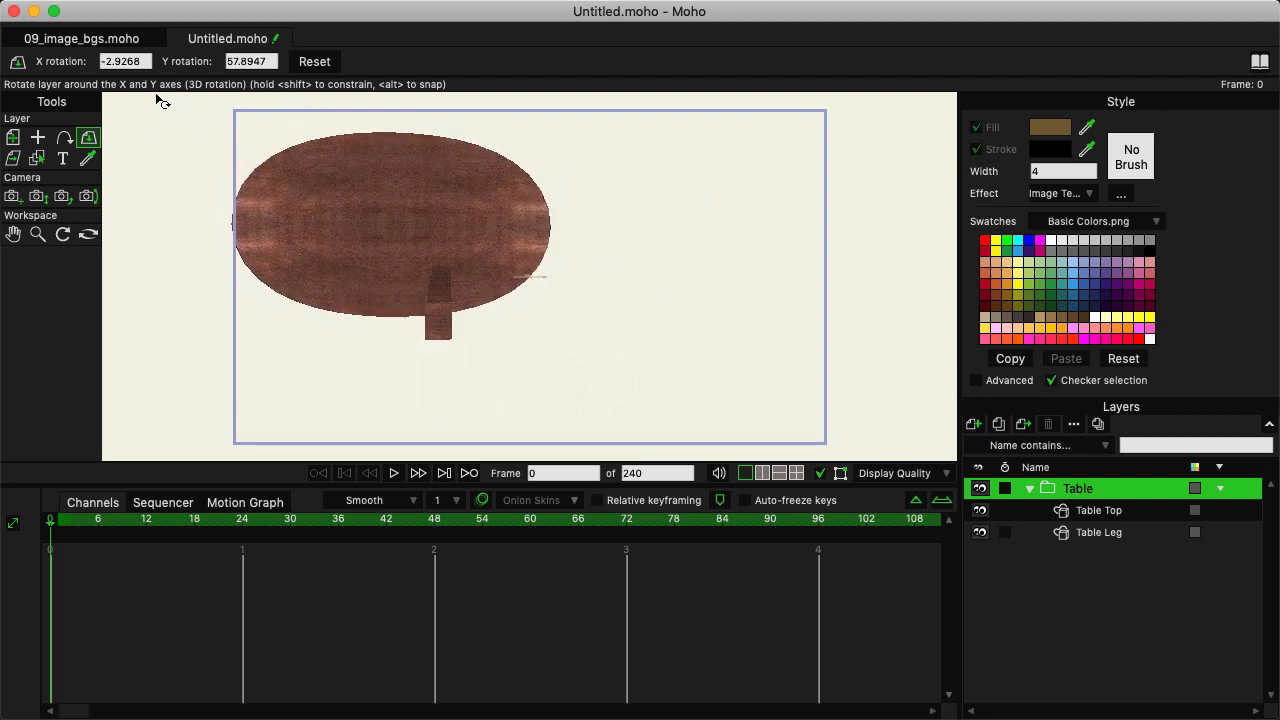
Duplicate the Table Leg layer and set the copy's Z position to 0.50
click(1110, 540)
click(998, 424)
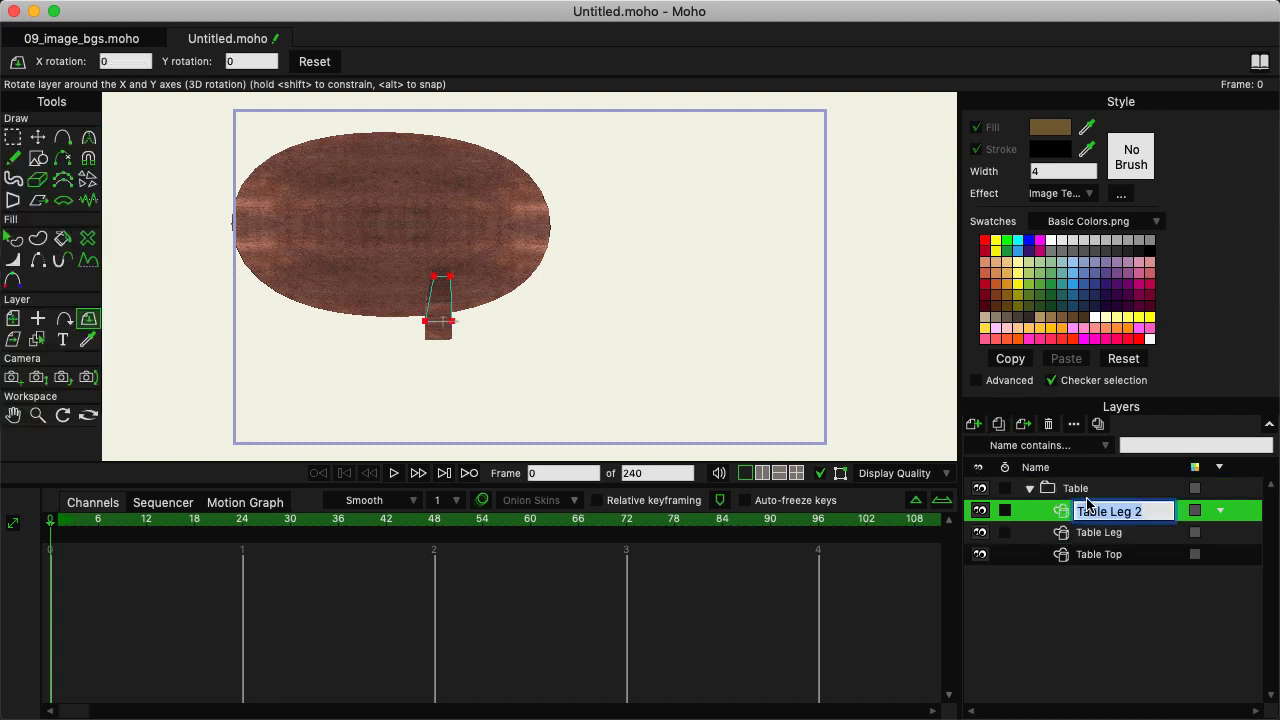
click(1115, 533)
click(1110, 511)
click(13, 318)
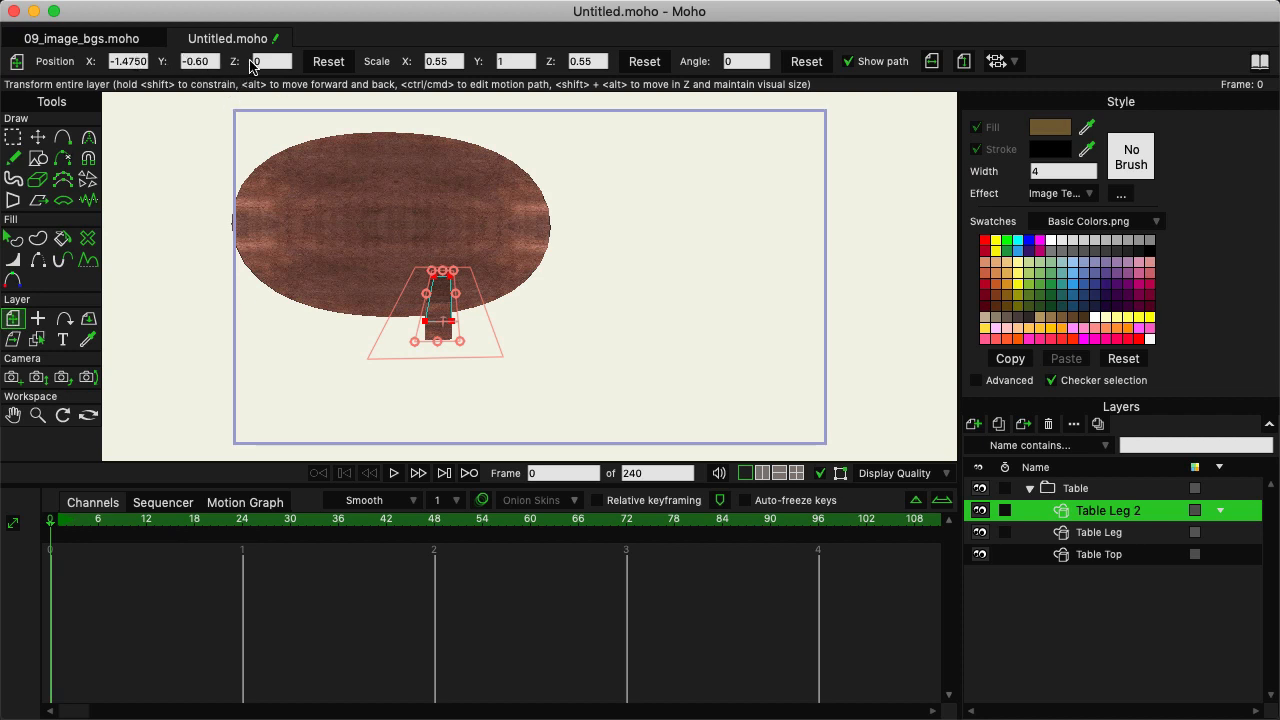
click(256, 61)
text(.5)
key(Return)
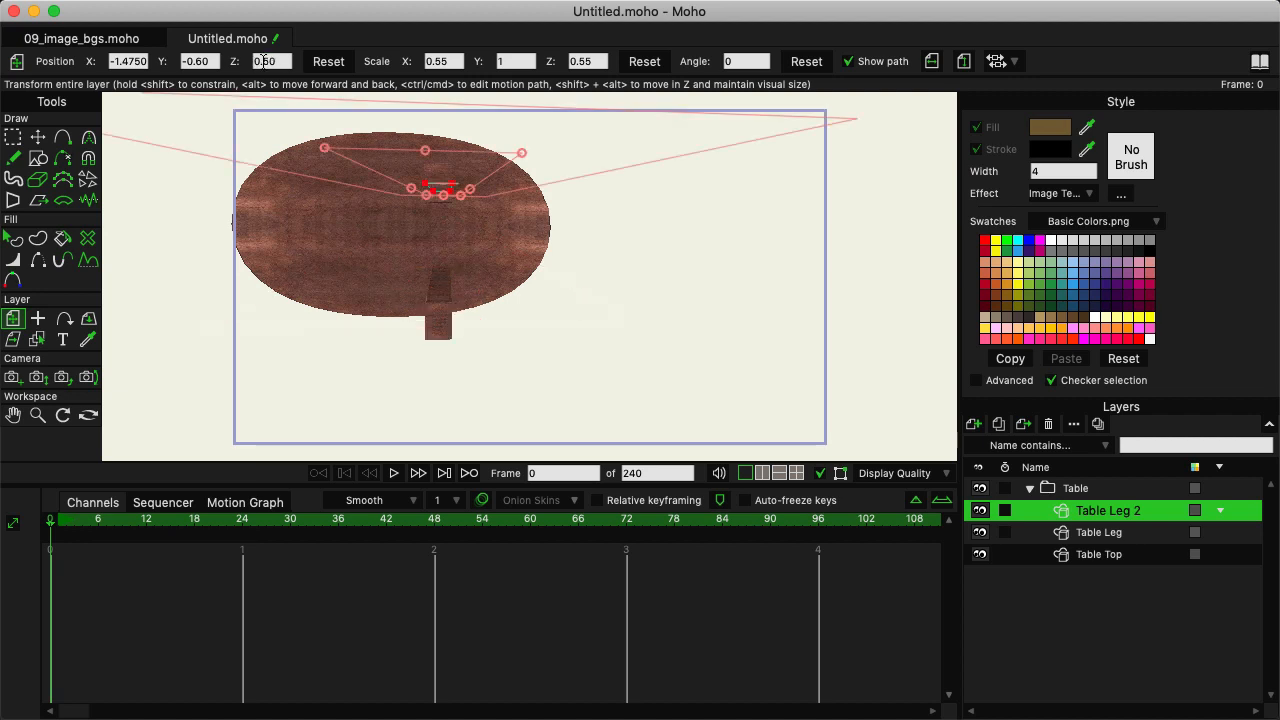
Move the Table group sideways toward the centre of the frame, to about 0.37 in X and -0.006 in Y
click(1077, 488)
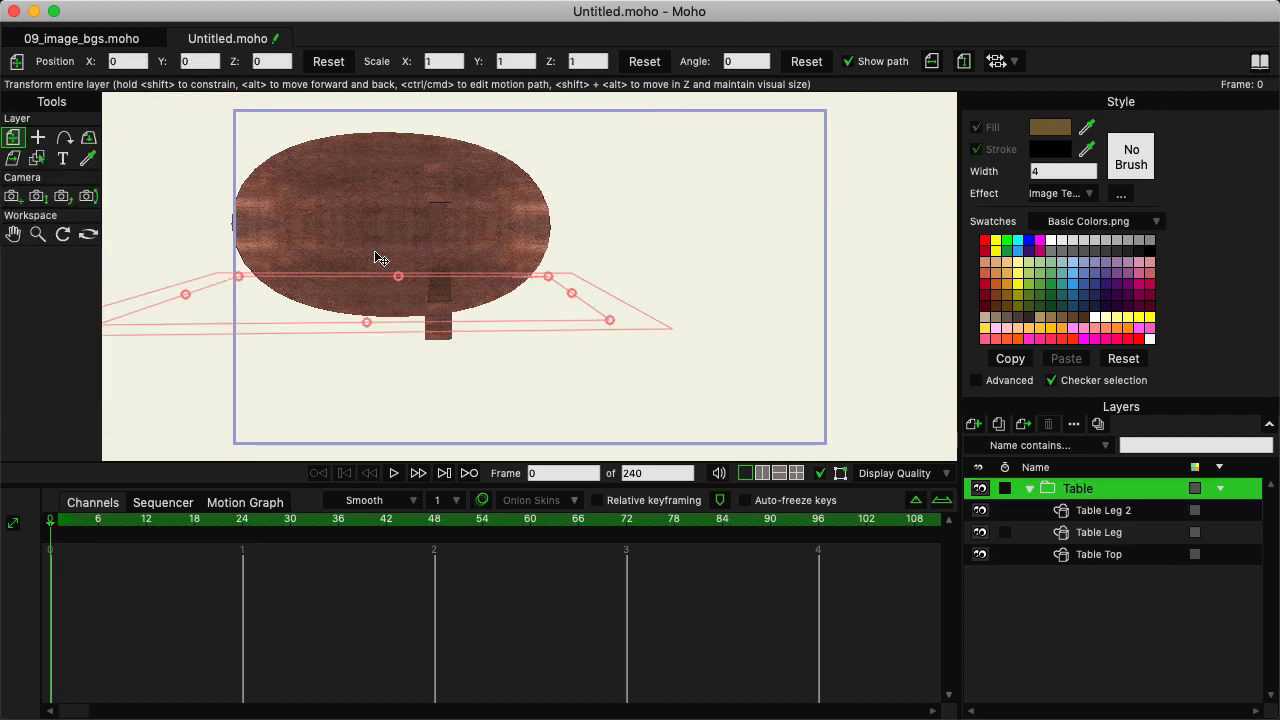
drag(335, 221, 395, 232)
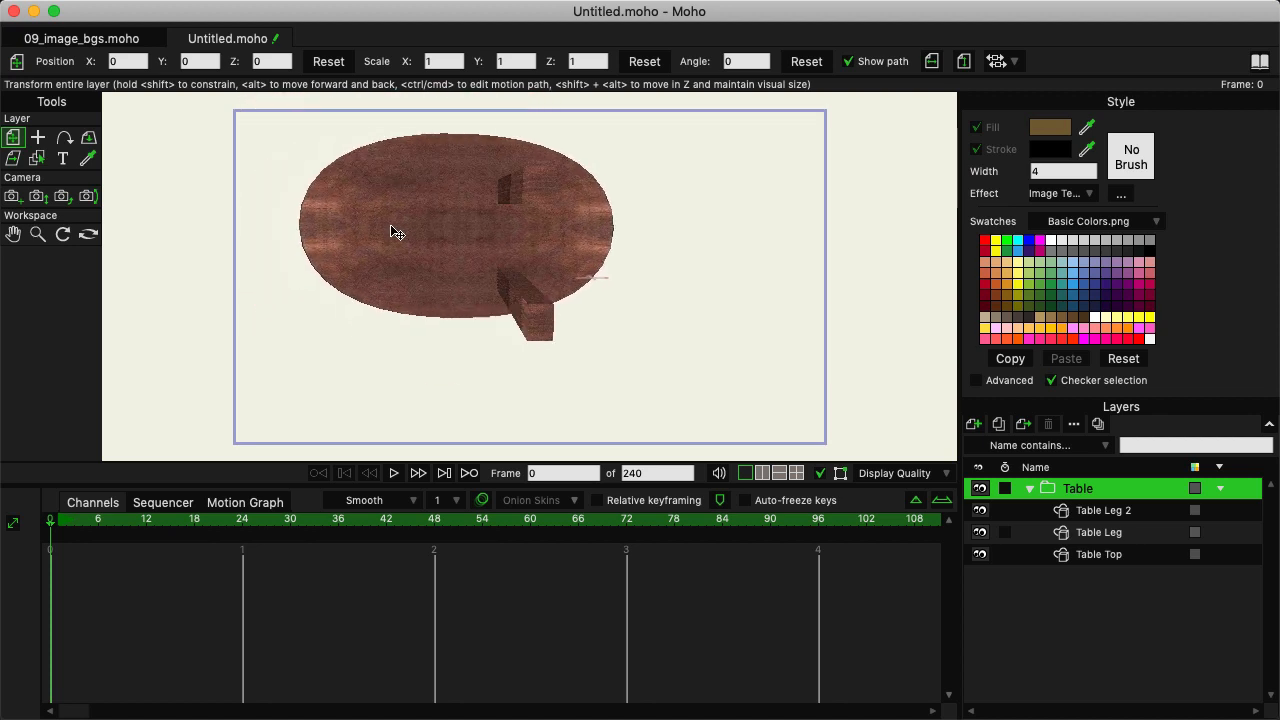
Duplicate Table Leg and Table Leg 2 together and move the copied pair across to the opposite end of the table top
click(1127, 512)
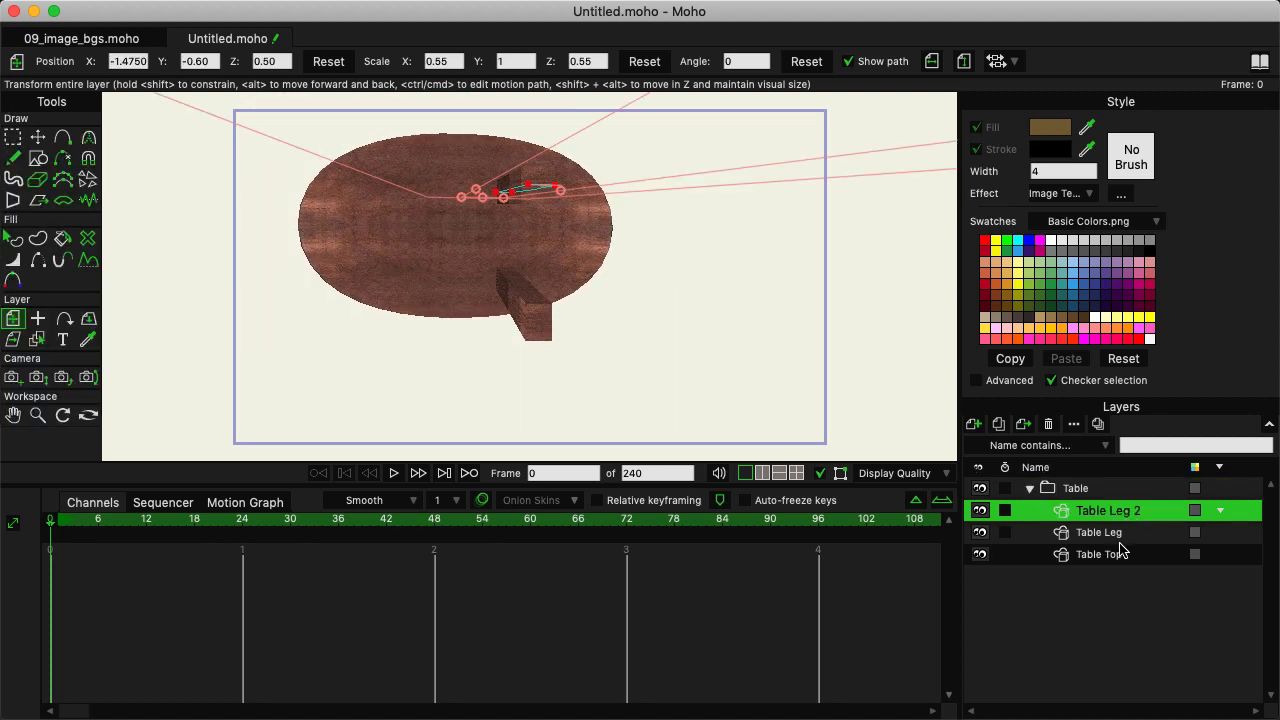
shift+click(1110, 533)
click(998, 424)
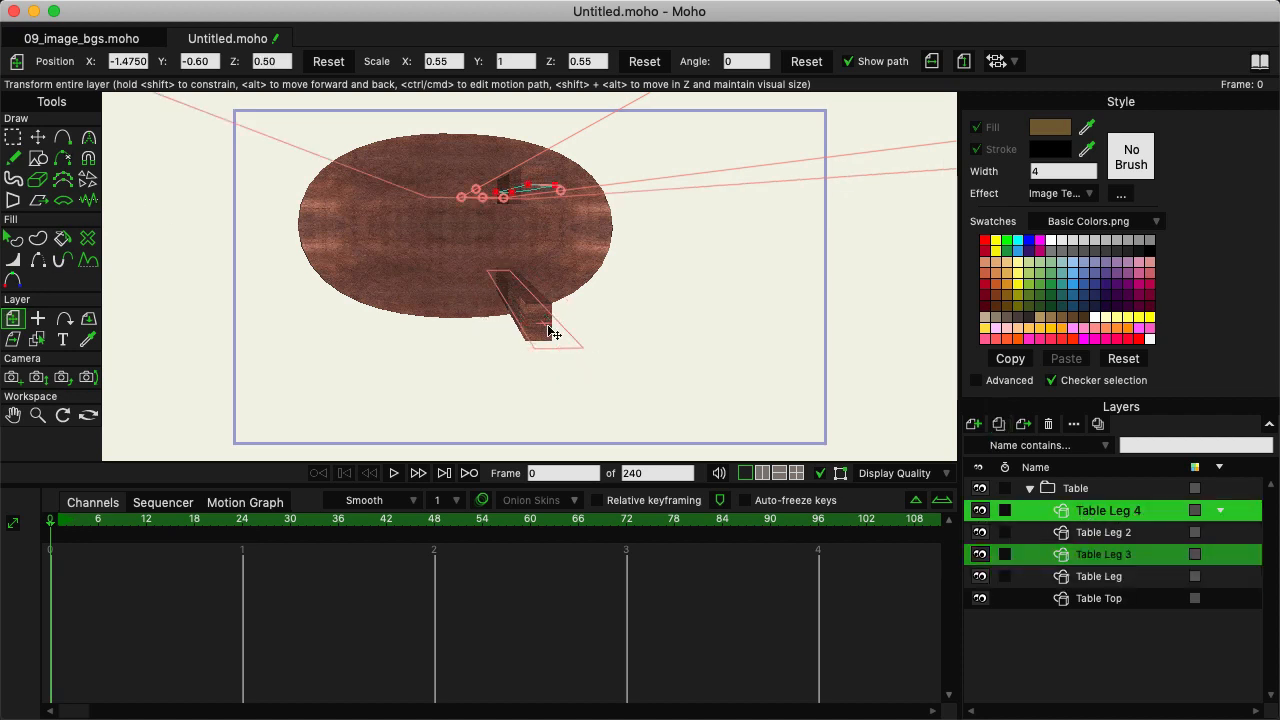
drag(537, 326, 388, 331)
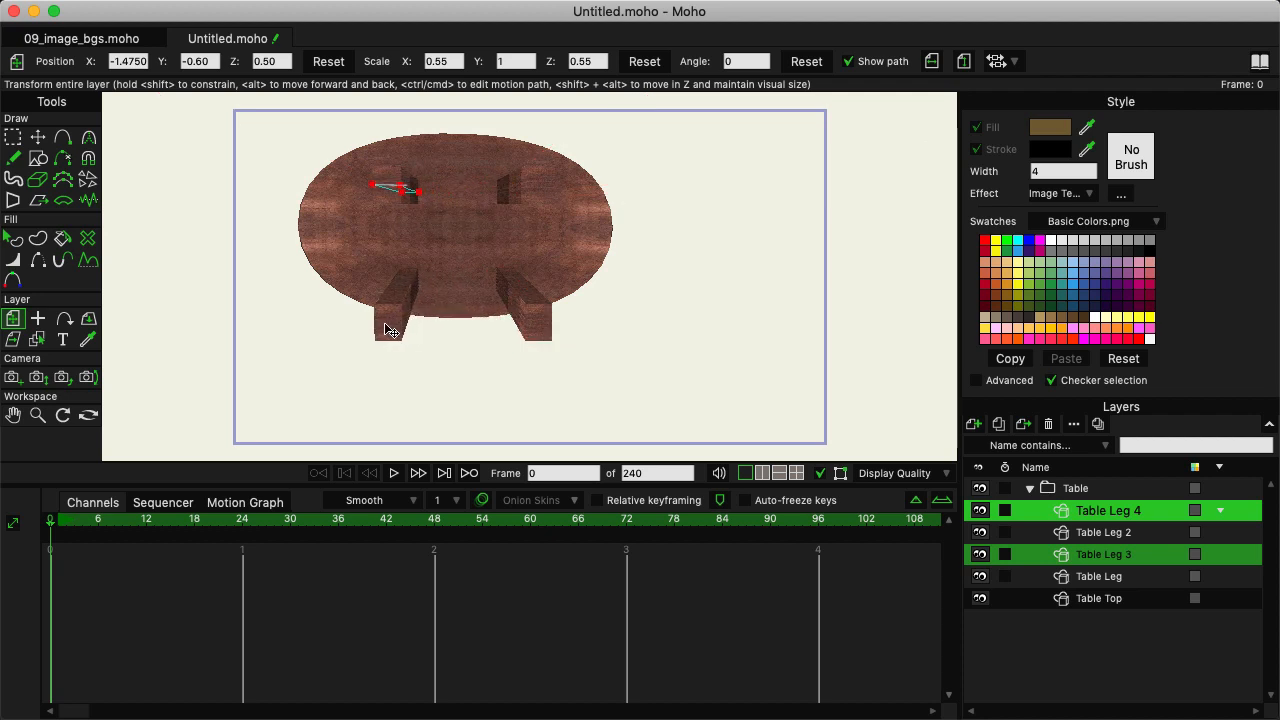
Rotate the Table group in 3D to inspect the table top face-on with the legs behind it
click(1116, 490)
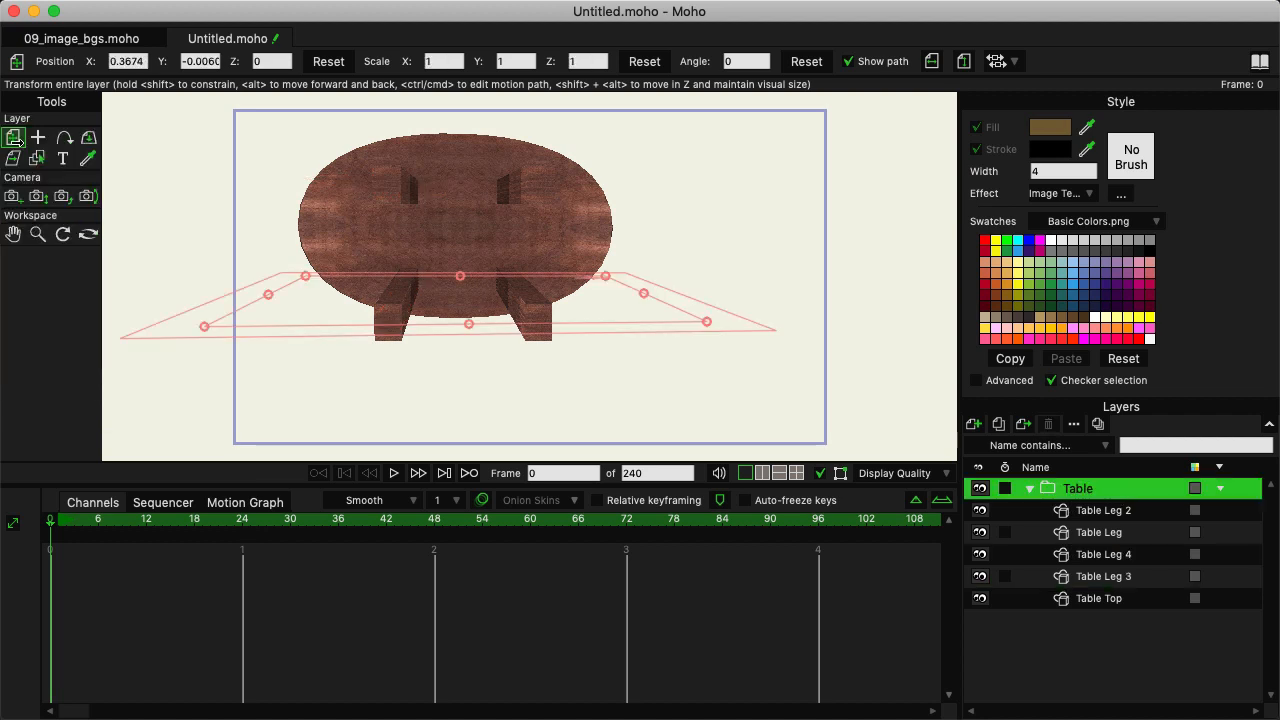
click(88, 140)
mouse_move(606, 271)
mouse_down()
mouse_move(586, 294)
mouse_move(588, 468)
mouse_move(591, 436)
mouse_move(766, 434)
mouse_move(715, 565)
mouse_move(551, 180)
mouse_move(553, 70)
mouse_move(551, 434)
mouse_up()
Compare the leg layers' positions and copy the original Table Leg's Y position of -0.60 to Table Leg 4
click(1117, 512)
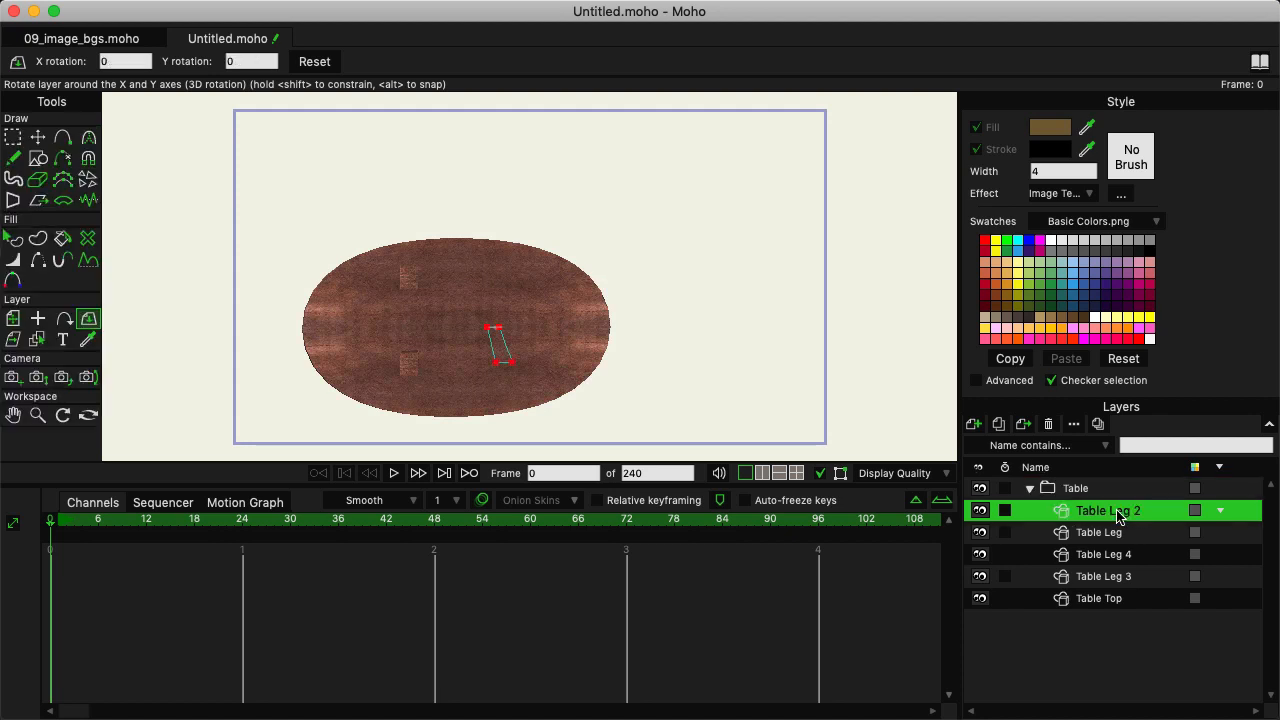
click(1099, 542)
click(1107, 577)
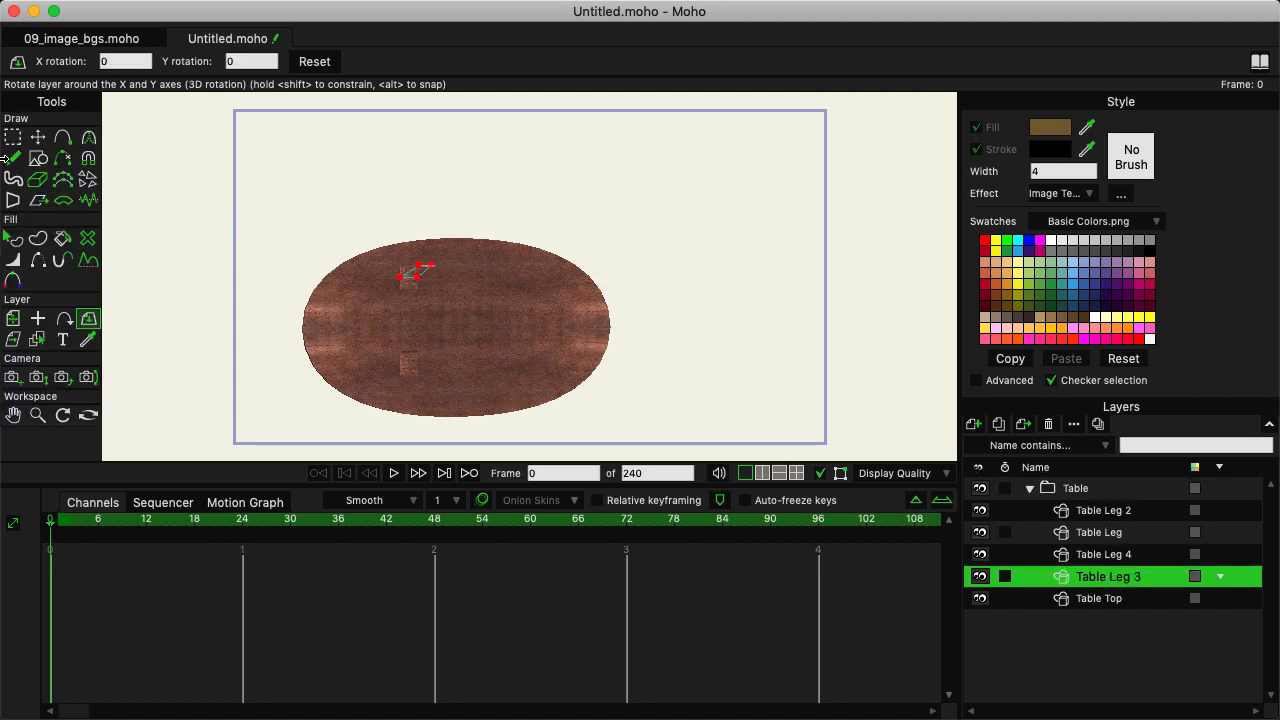
click(13, 319)
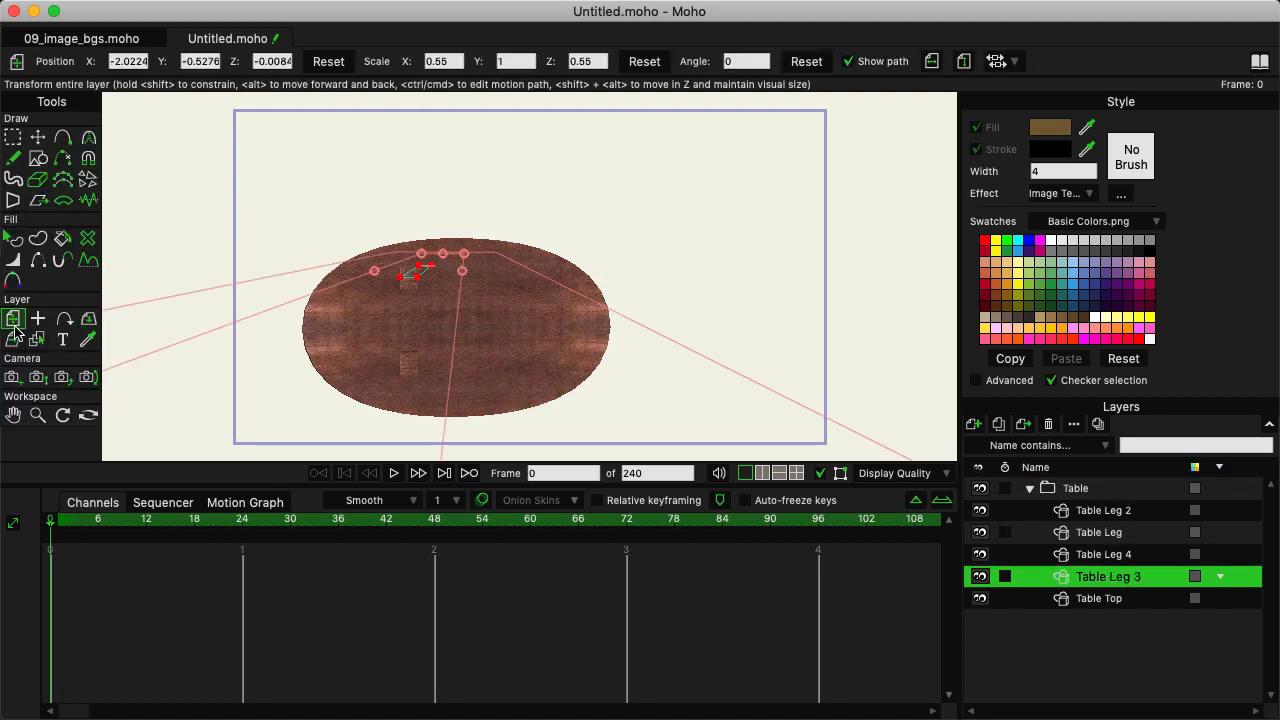
click(1127, 560)
click(1127, 537)
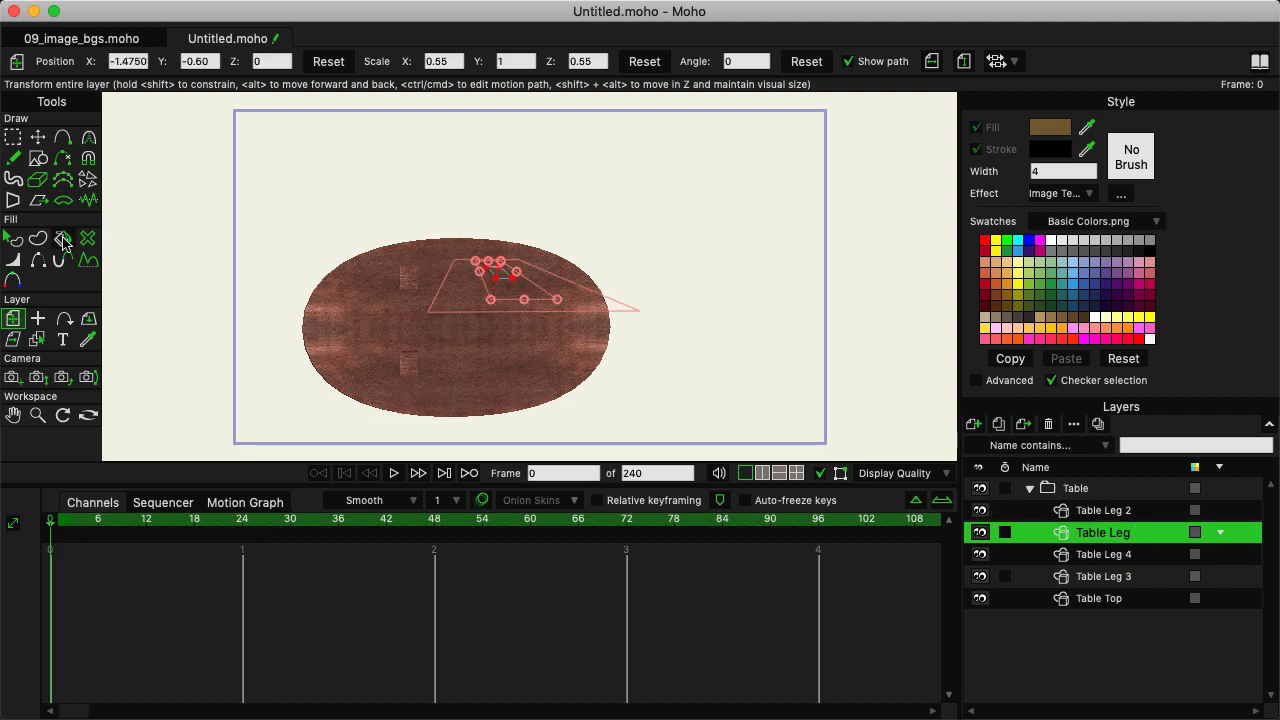
click(214, 61)
key(ctrl+c)
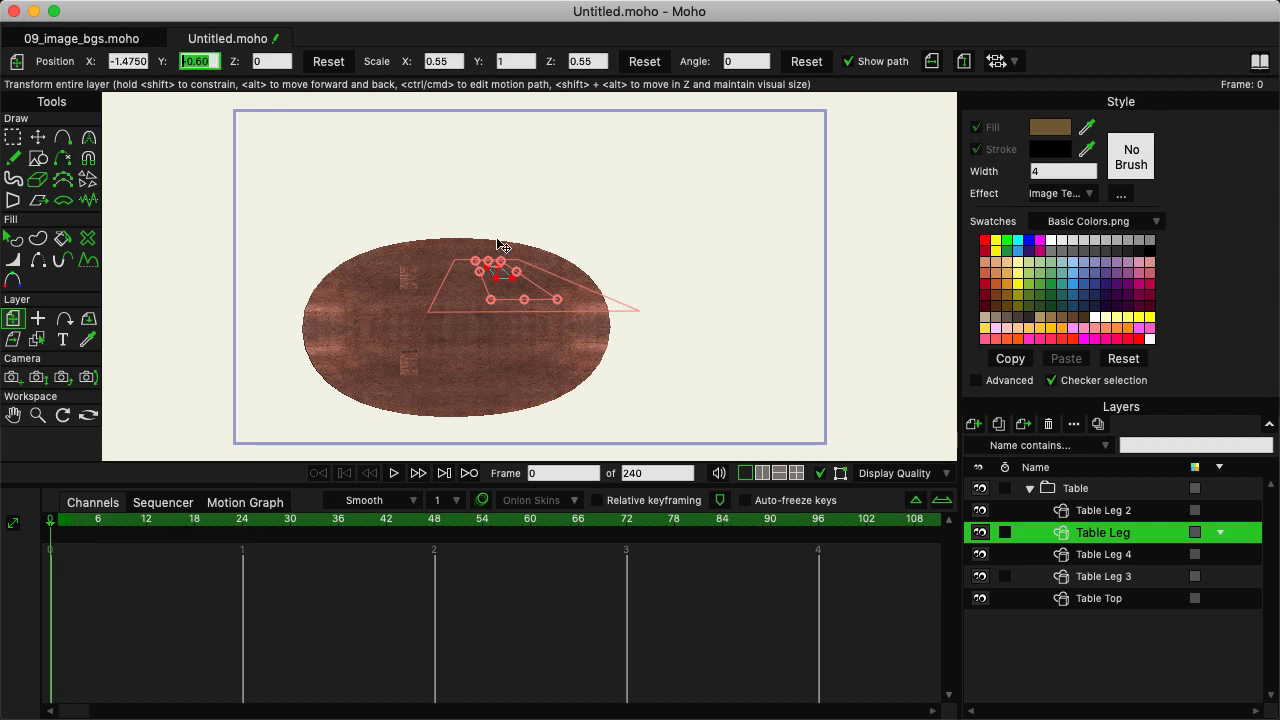
click(1131, 556)
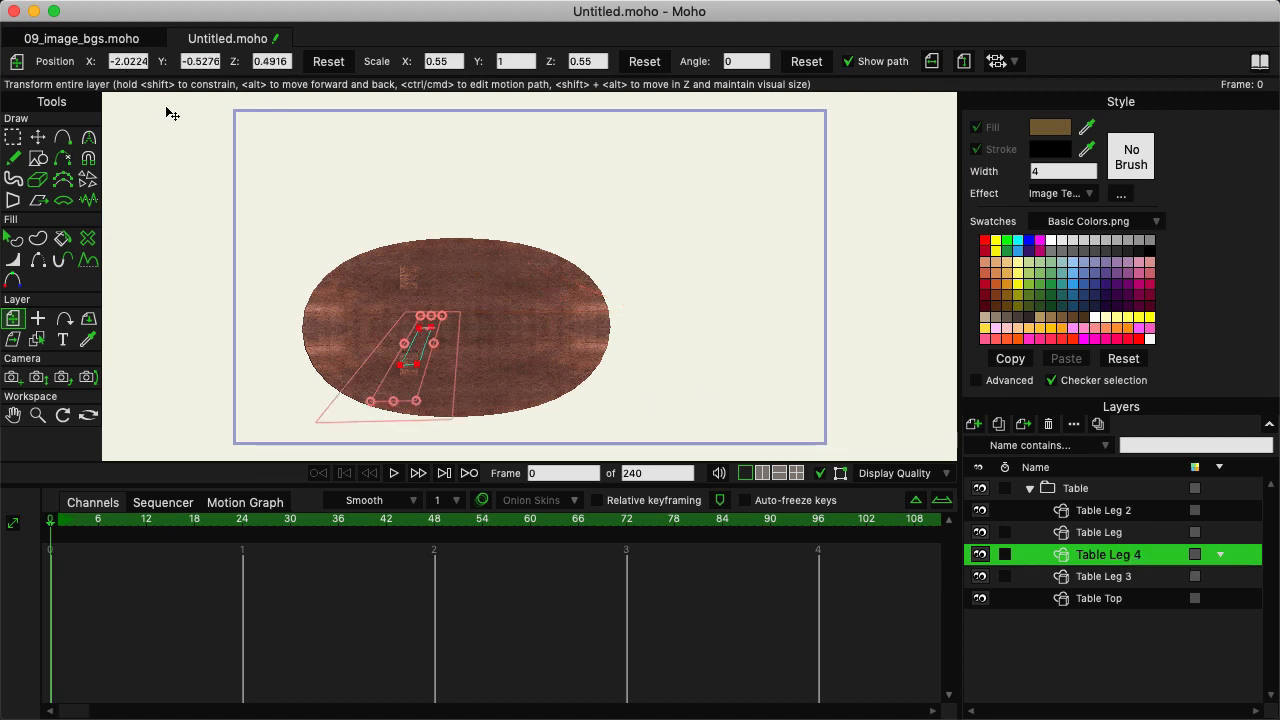
click(200, 61)
key(ctrl+v)
key(Return)
Set the Table Leg 3 layer's Y position to -0.60 to match the other legs
click(1121, 585)
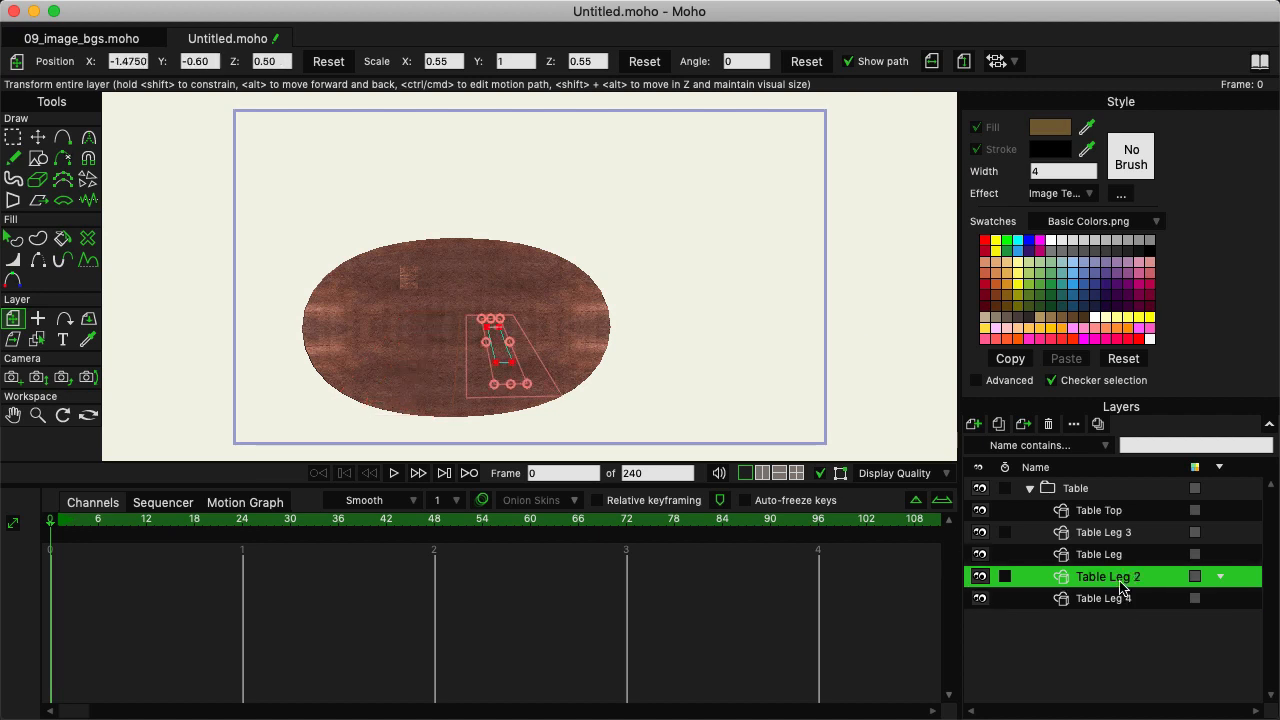
click(1121, 512)
click(1121, 533)
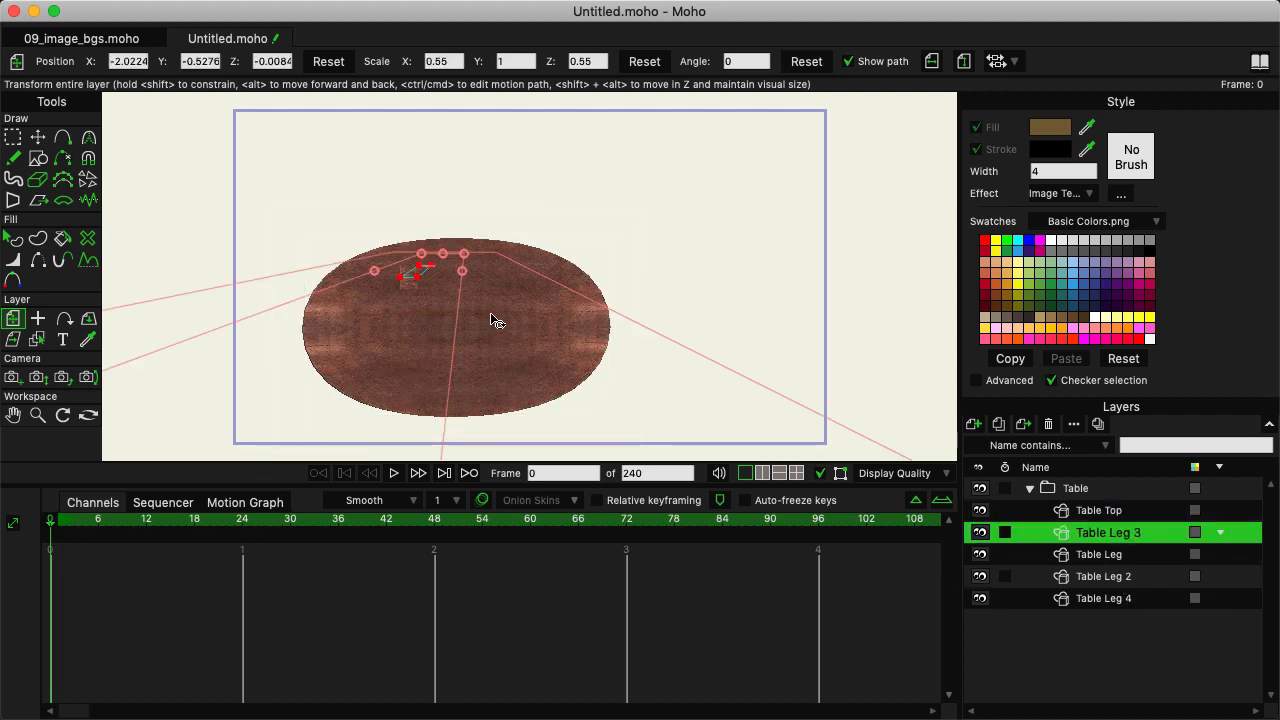
click(200, 61)
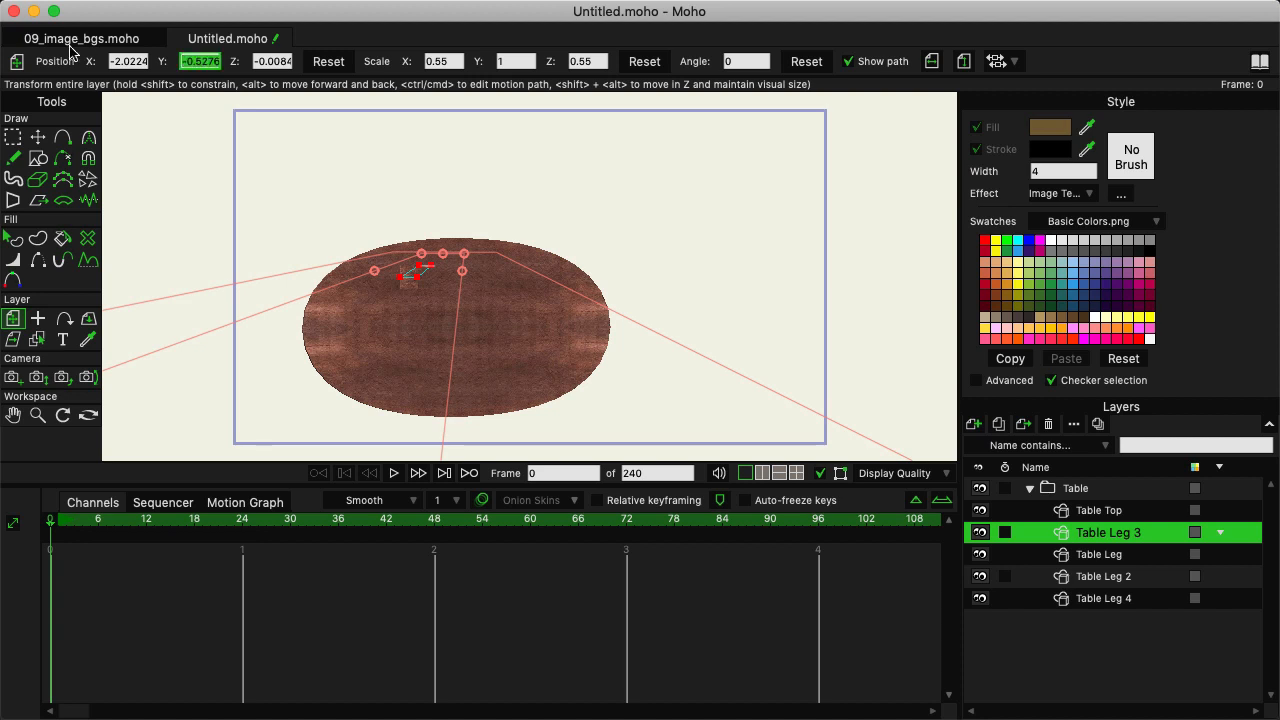
text(-0.60)
key(Return)
Rotate the Table group in 3D to a near-side view, about 4.4 in X and 1.9 in Y, to check the legs
click(1076, 484)
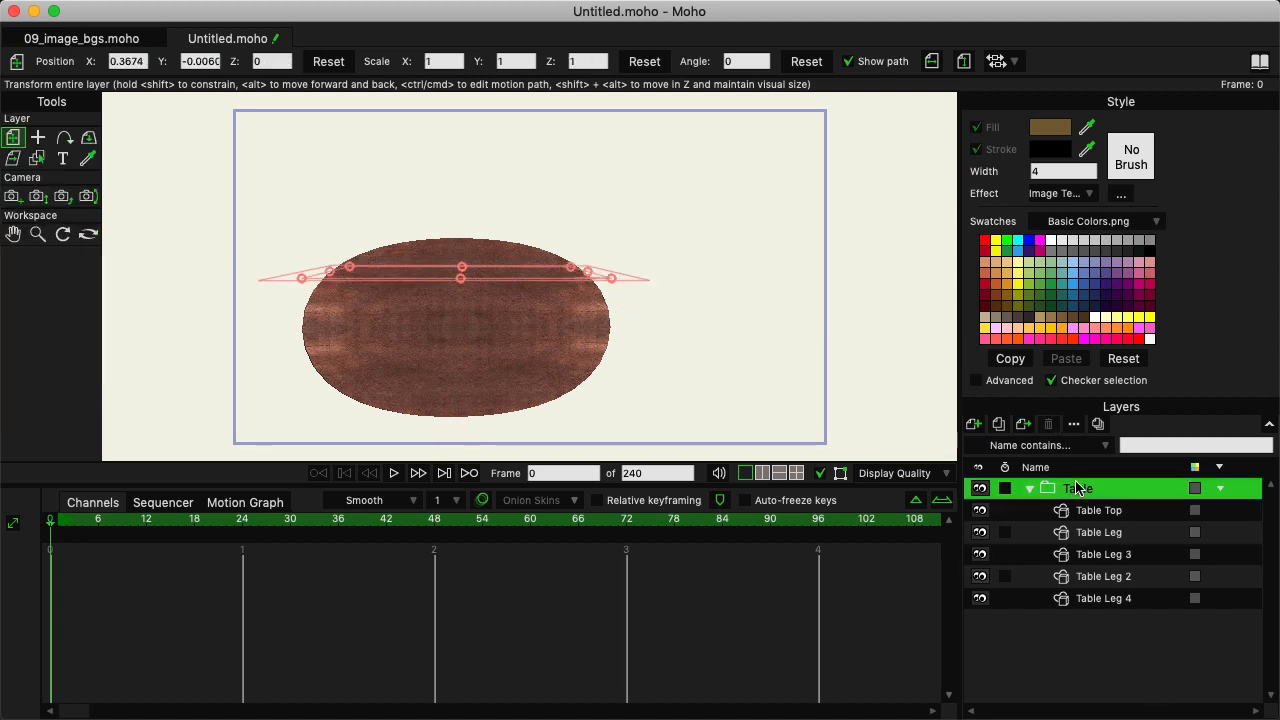
click(63, 137)
click(88, 137)
drag(480, 443, 447, 218)
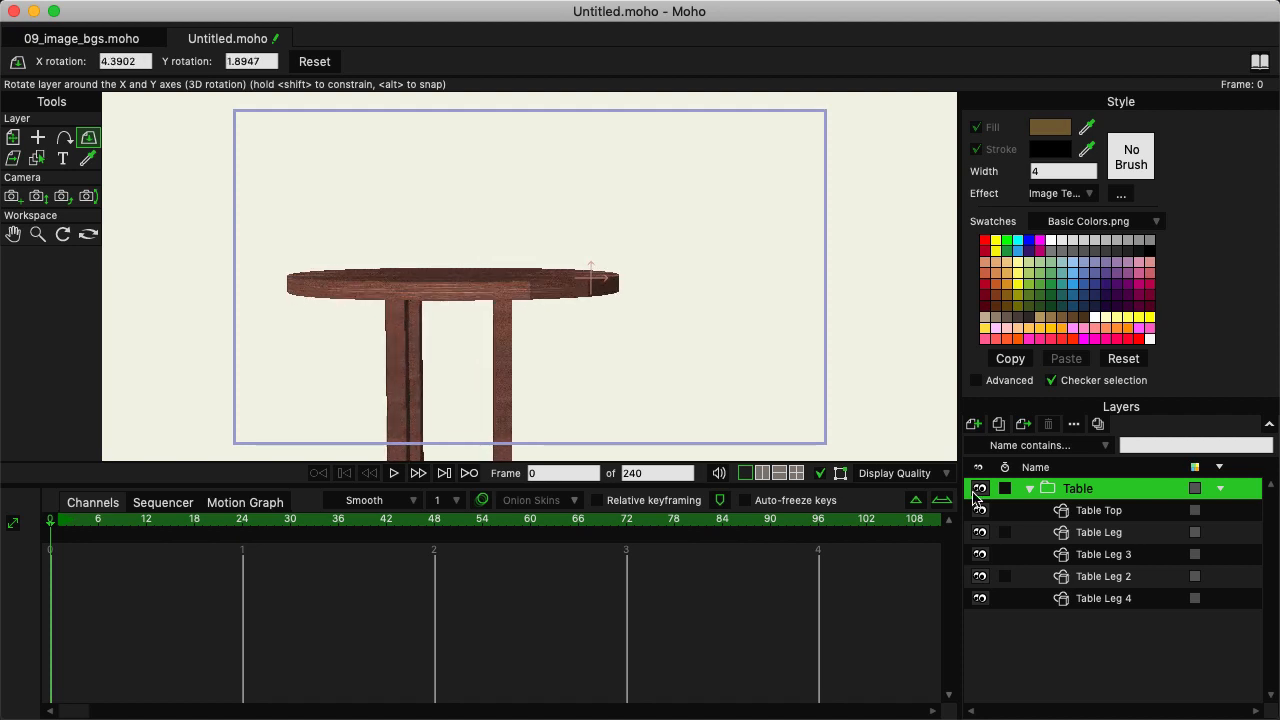
Reset the Table group's 3D rotation and move the group up to about 0.72 in X and 0.61 in Y
click(324, 62)
click(14, 139)
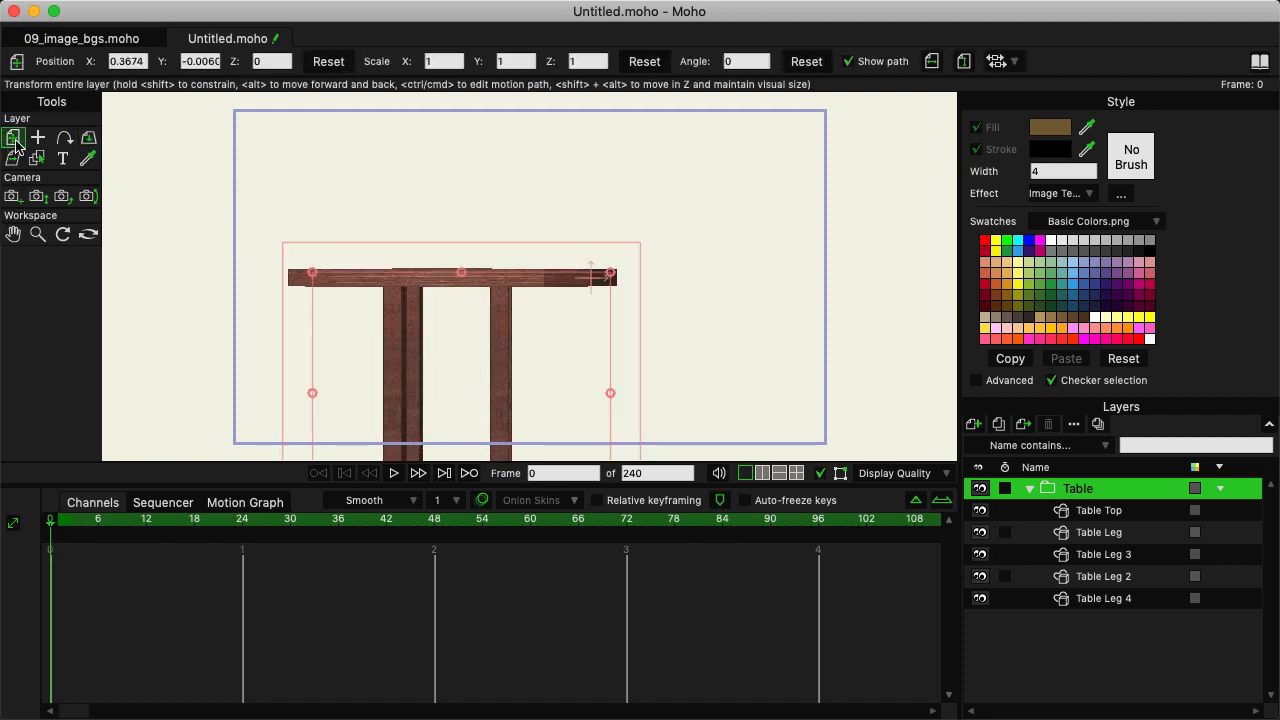
drag(535, 307, 597, 212)
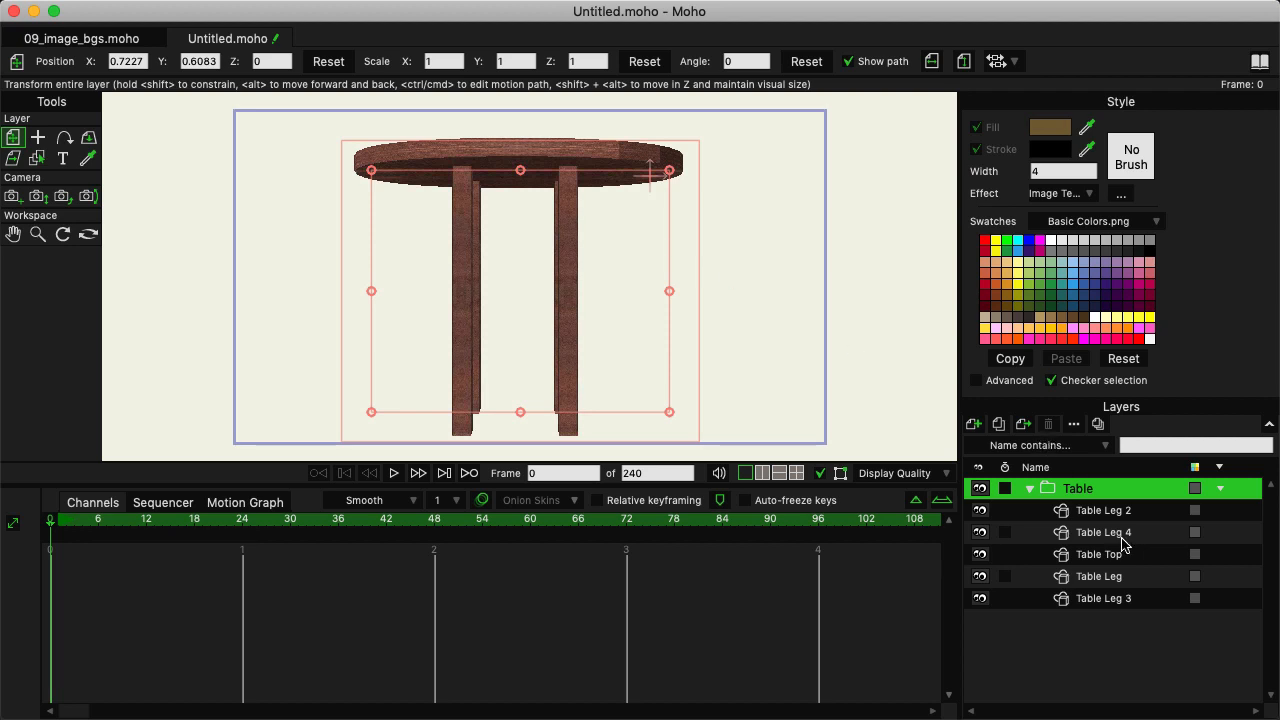
Place the Table group's origin between the leg bottoms, about X -0.80, Y -1.56, and shorten the table to a Y scale of about 0.59
click(38, 137)
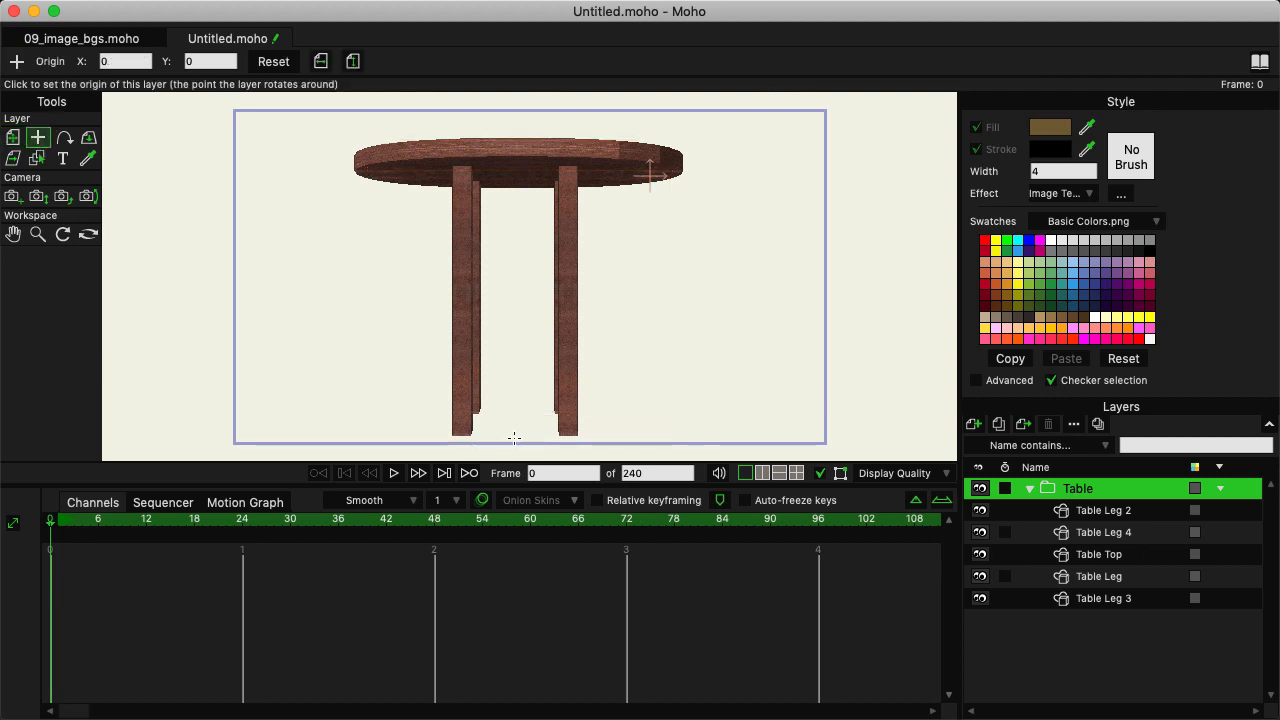
click(517, 434)
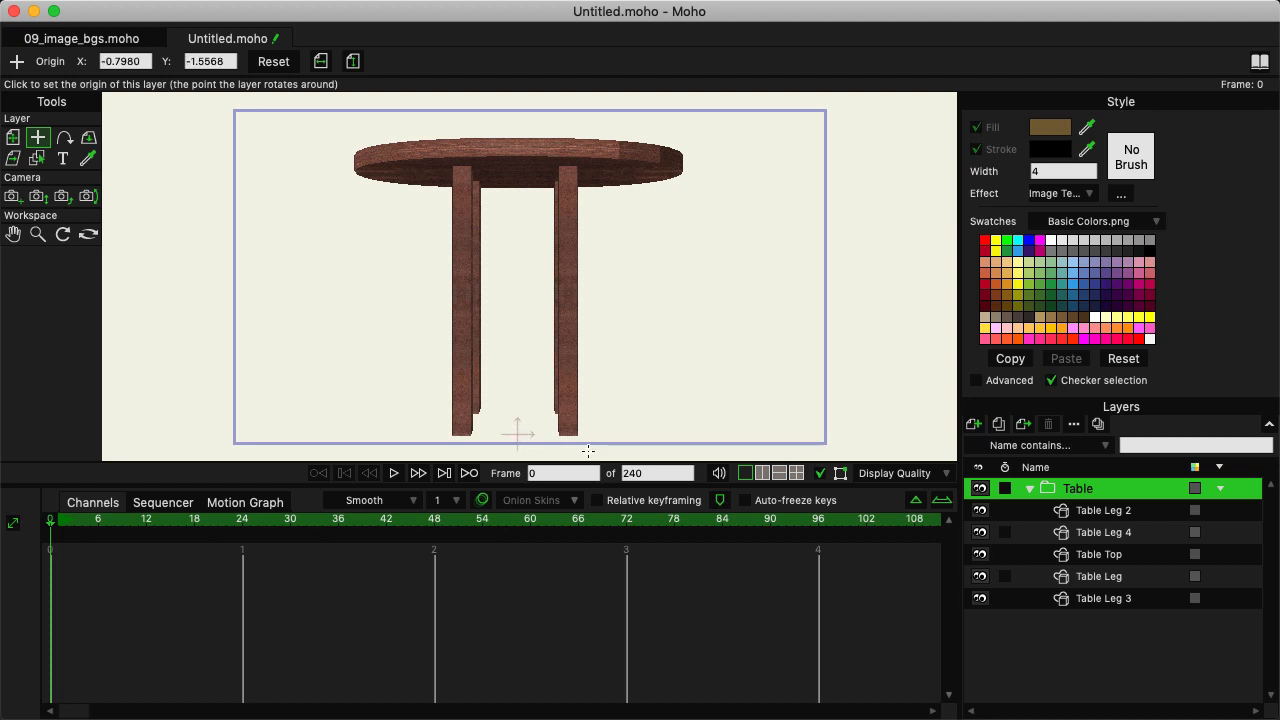
click(13, 137)
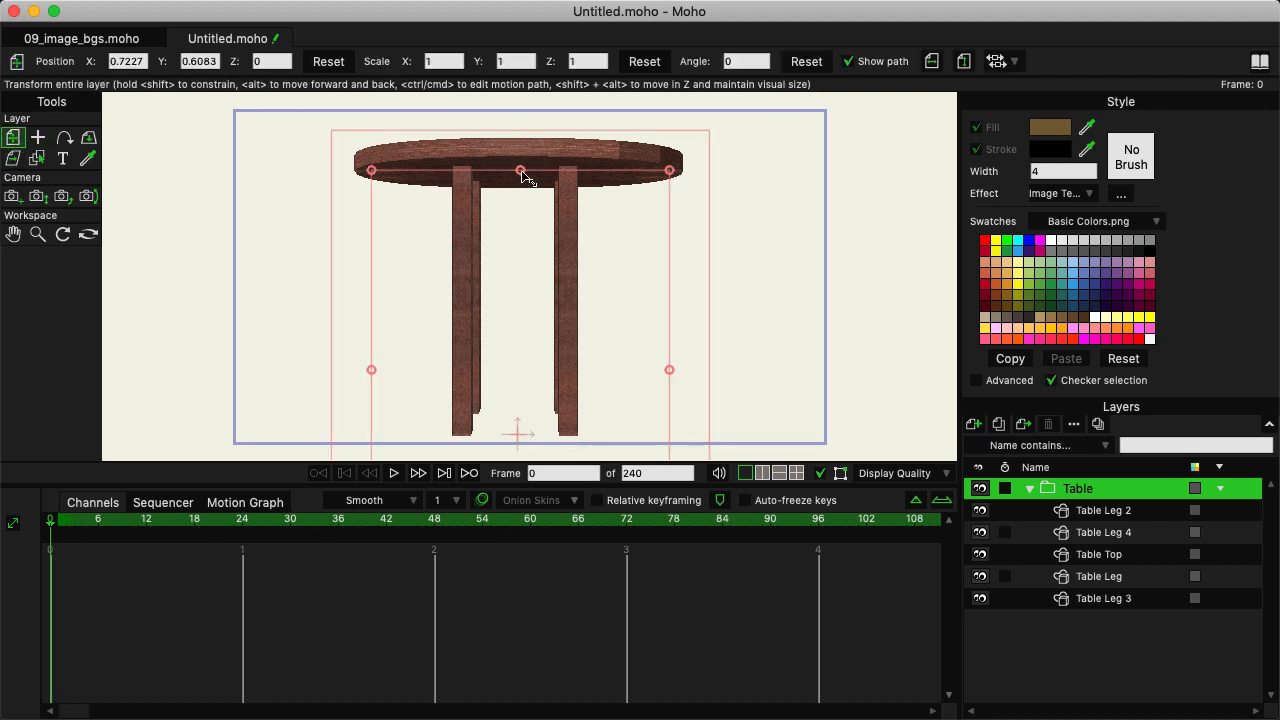
drag(521, 172, 493, 290)
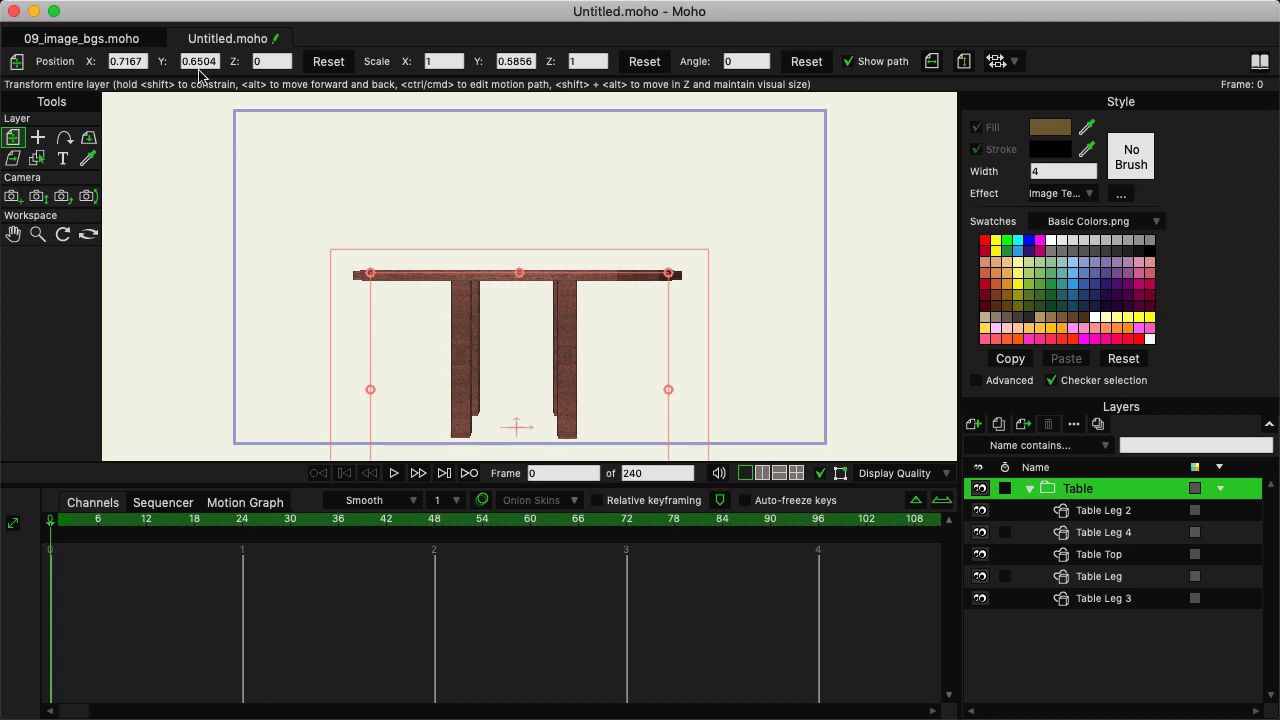
Save the project as 11_table.moho in the Exercise Files folder
mouse_move(192, 8)
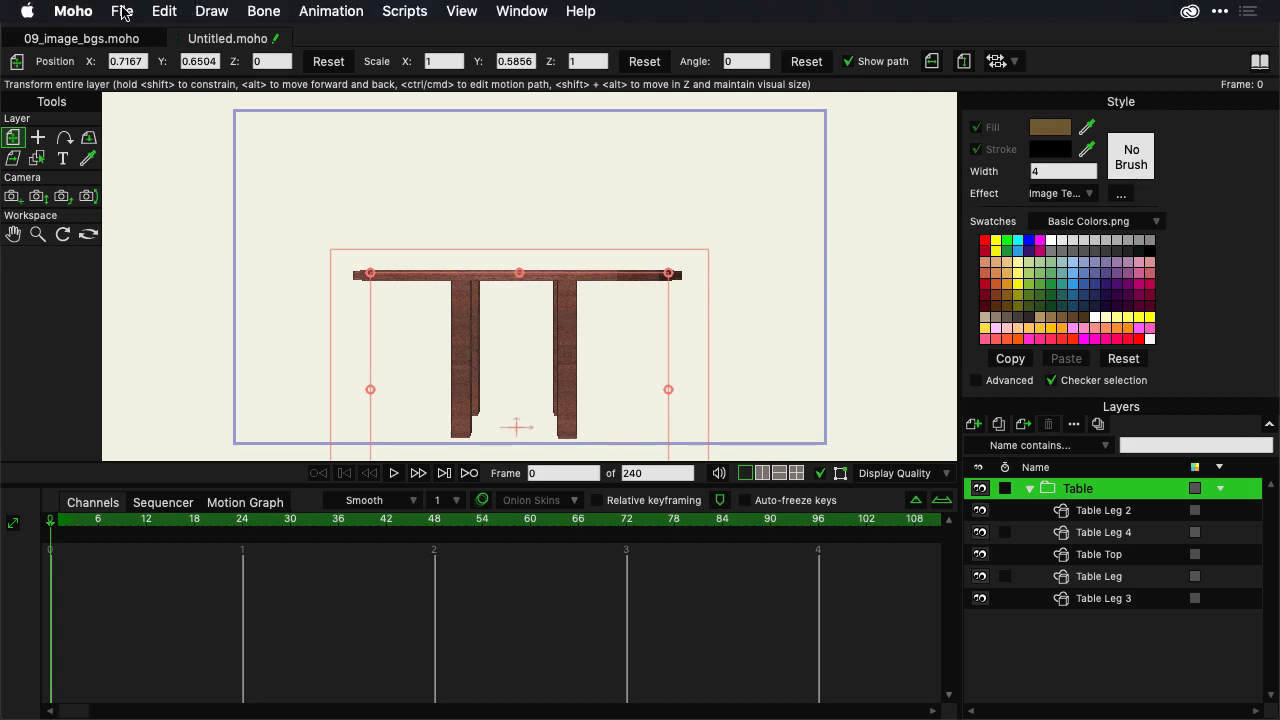
click(122, 8)
click(176, 288)
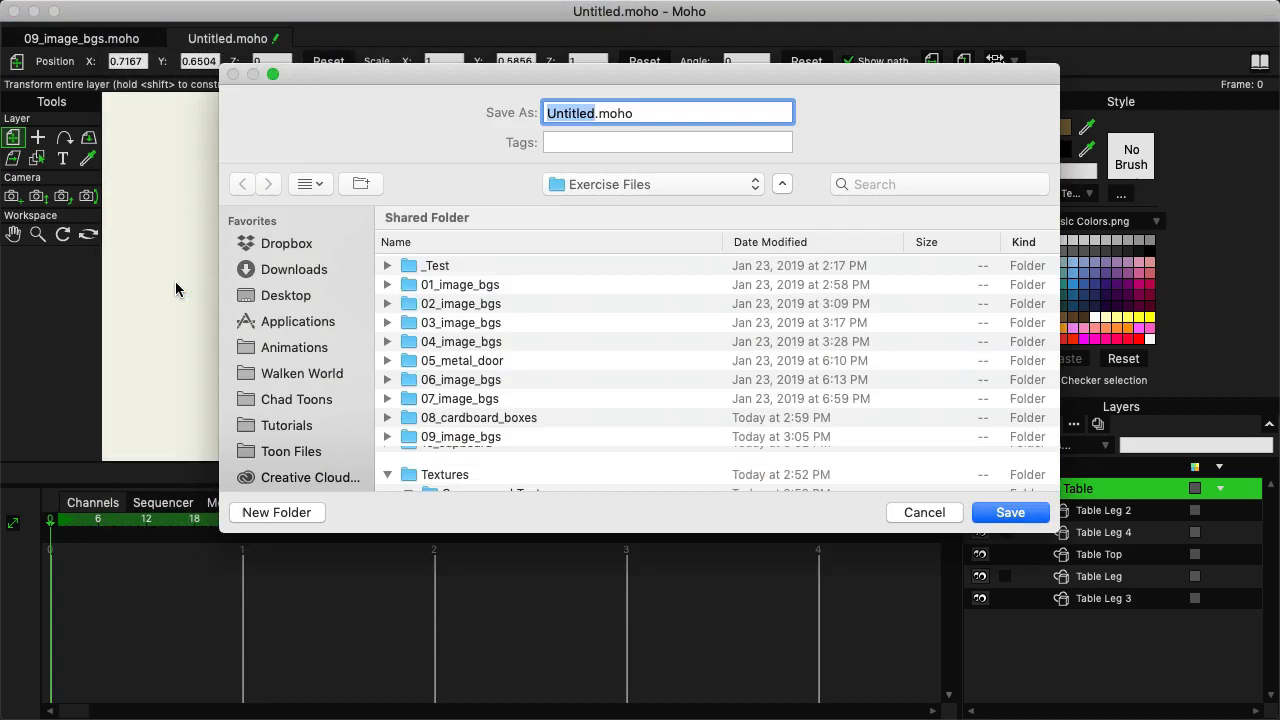
scroll(645, 295, down, 3)
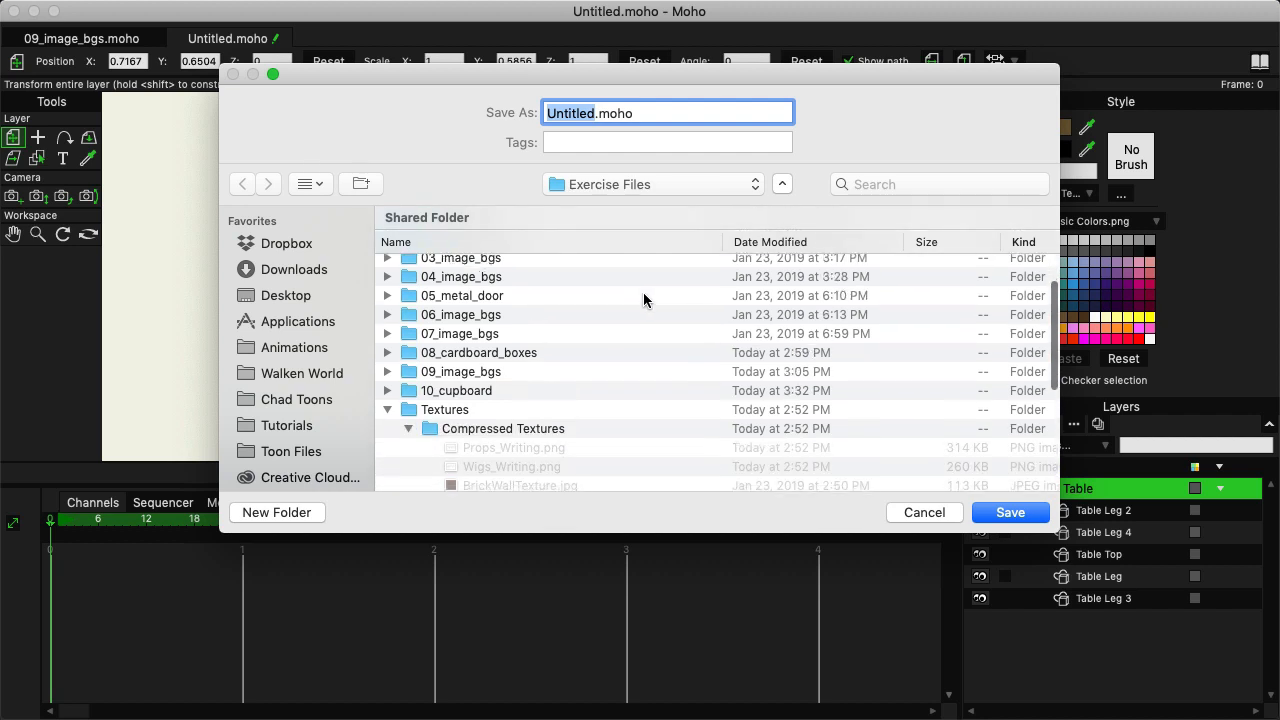
click(388, 406)
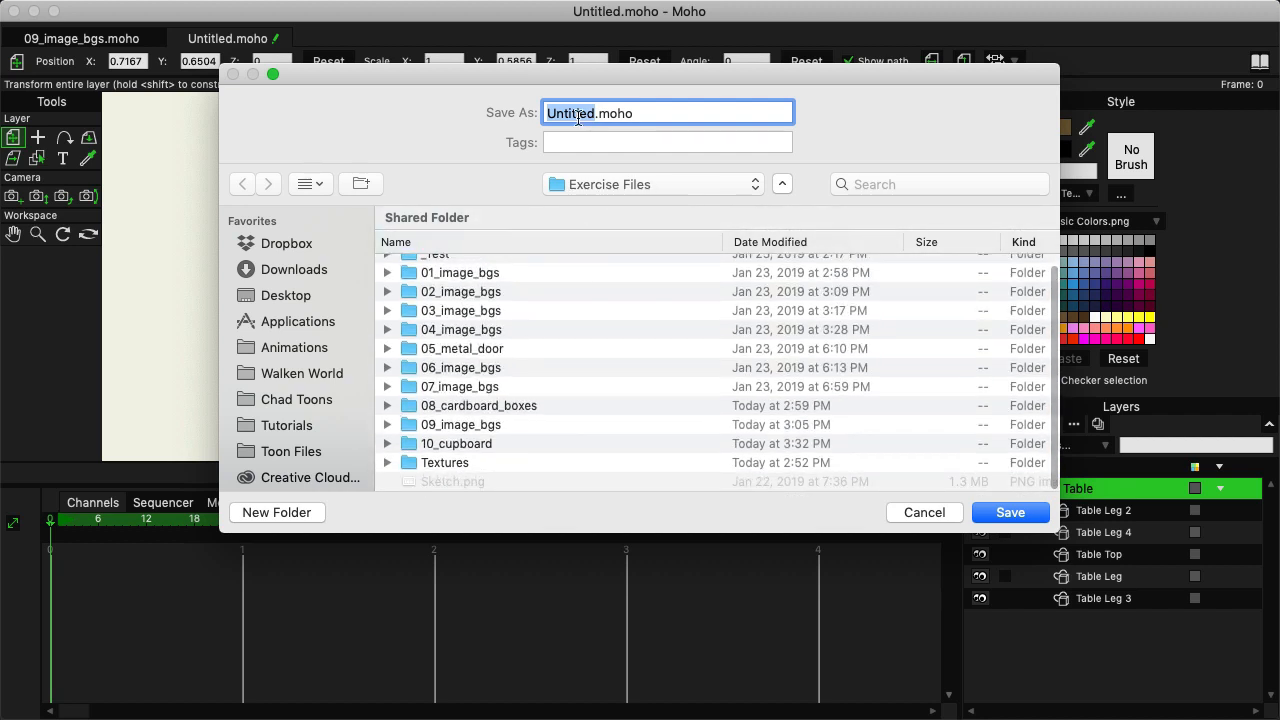
key(Escape)
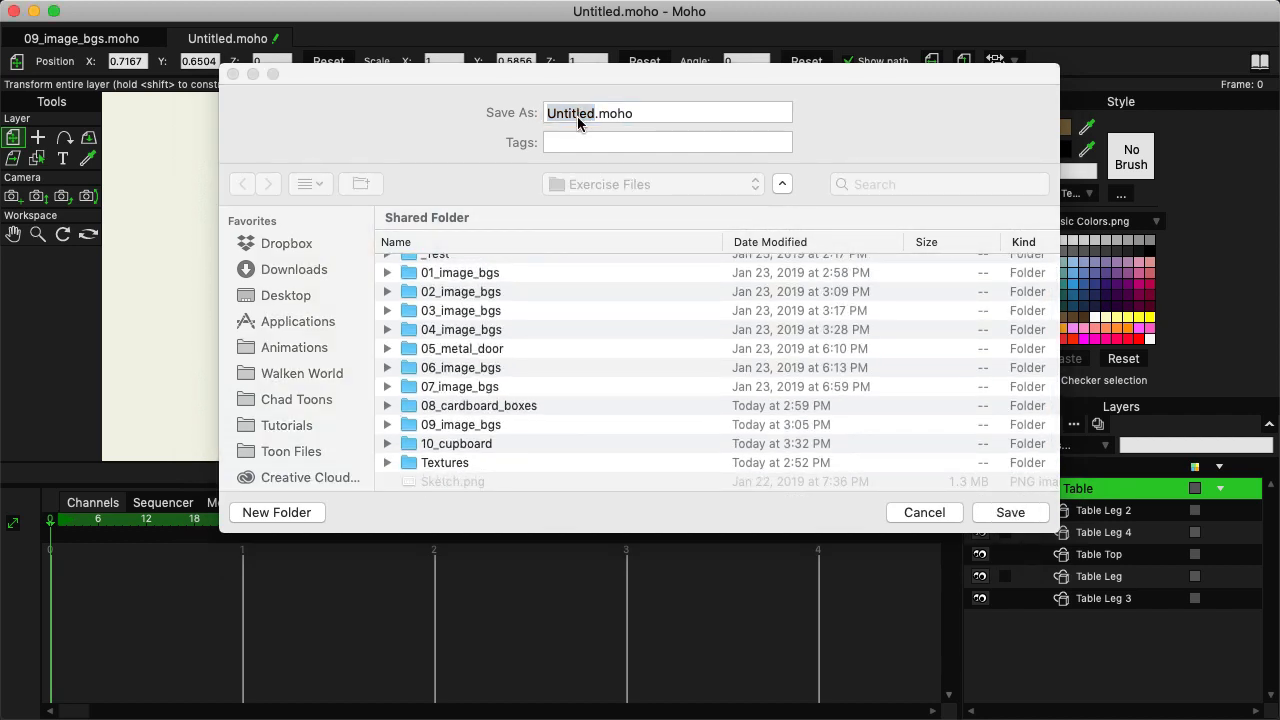
click(577, 116)
key(BackSpace)
text(11_)
text(table)
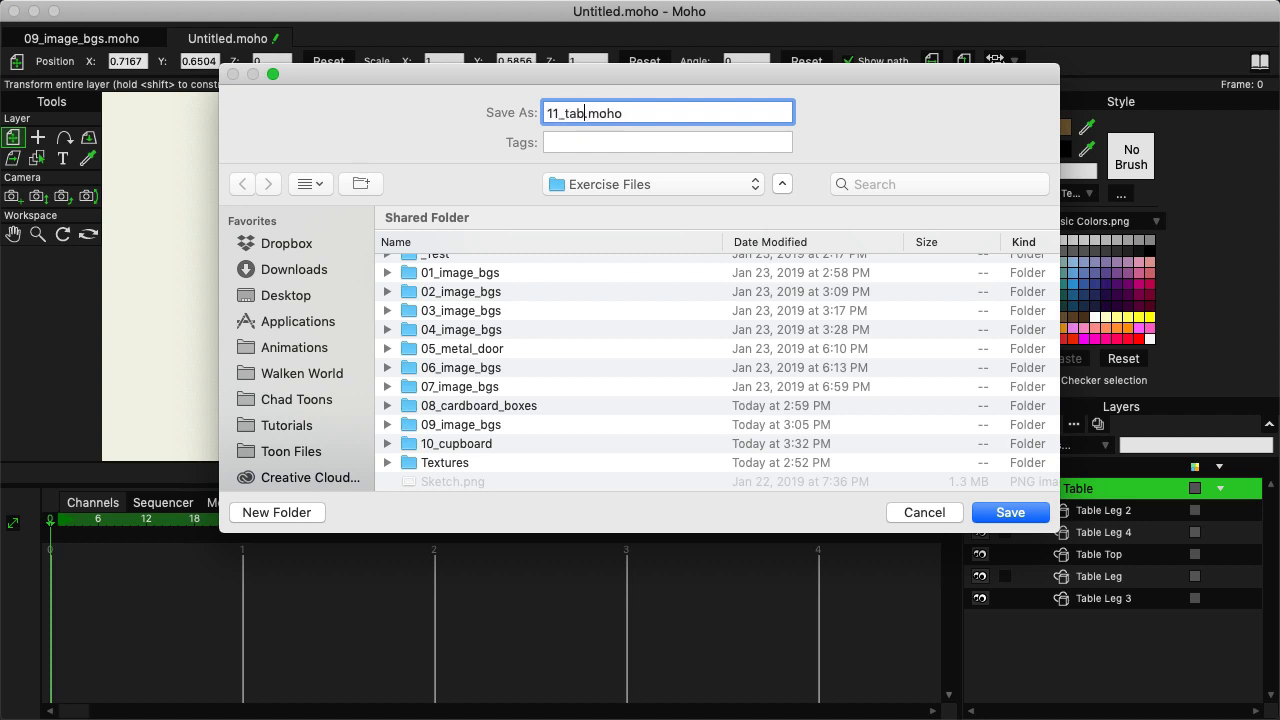
key(Return)
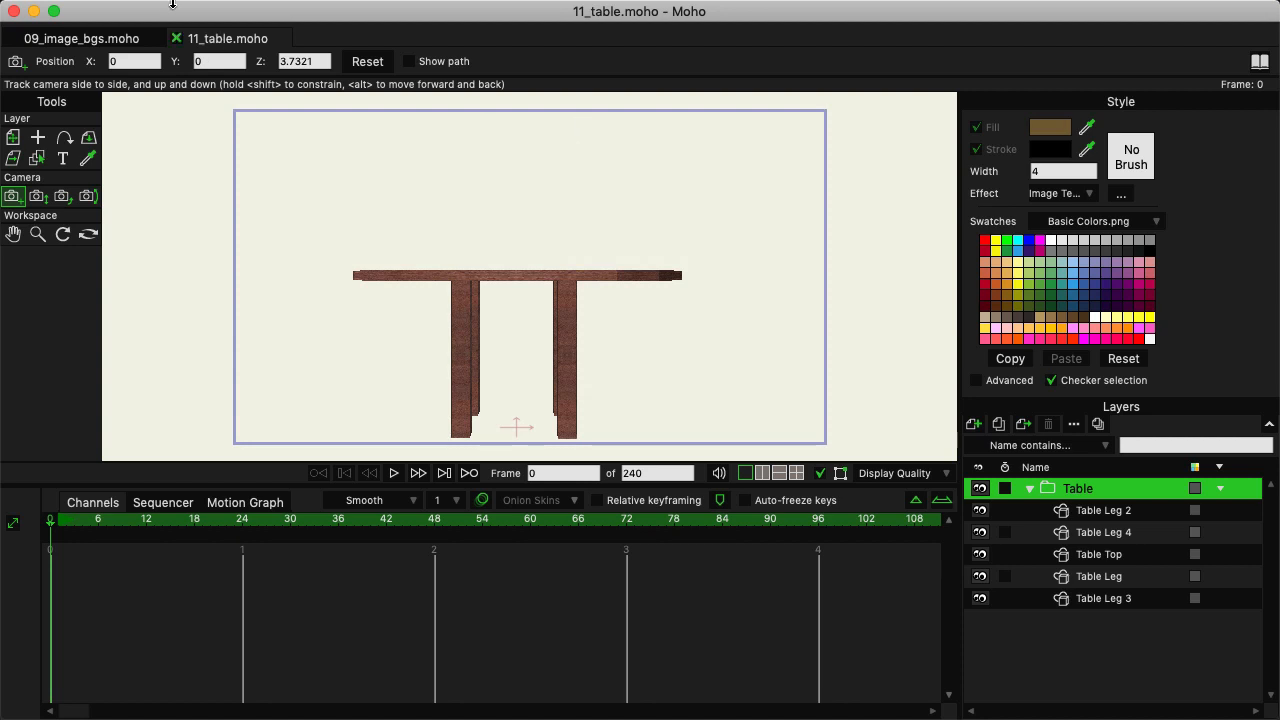
Copy the whole Table group layer for reuse in another project
click(166, 11)
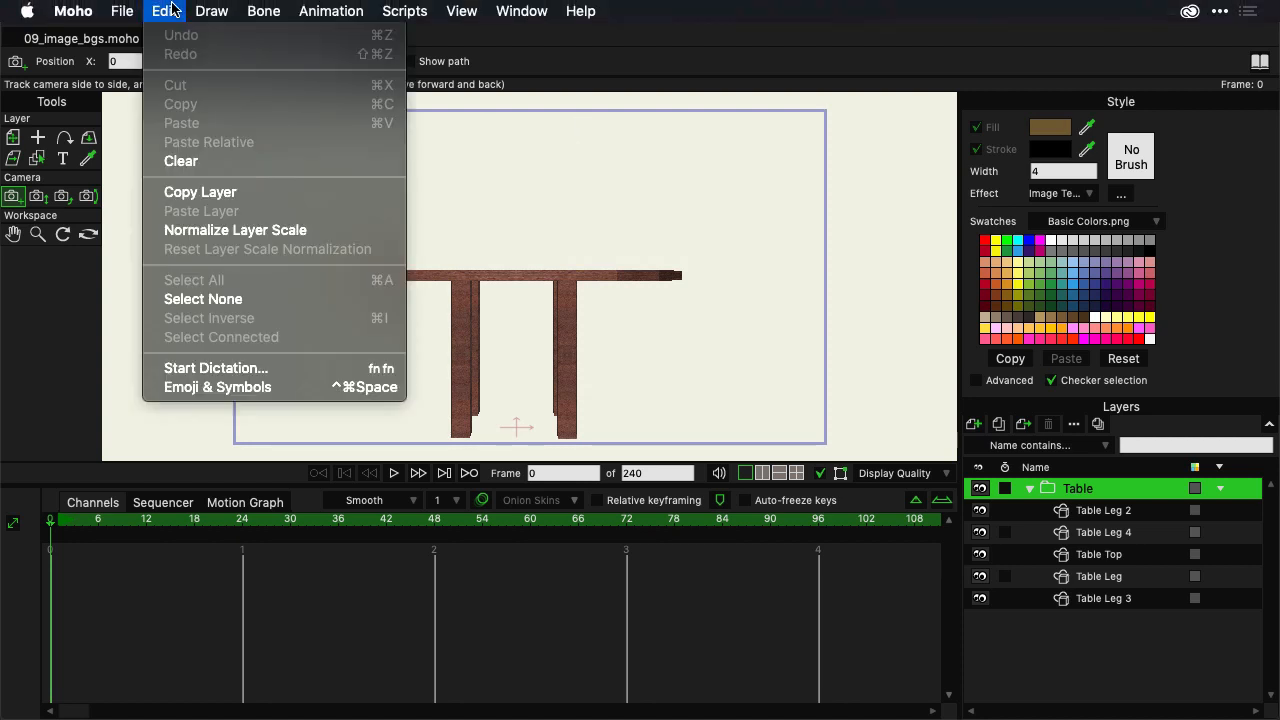
click(193, 196)
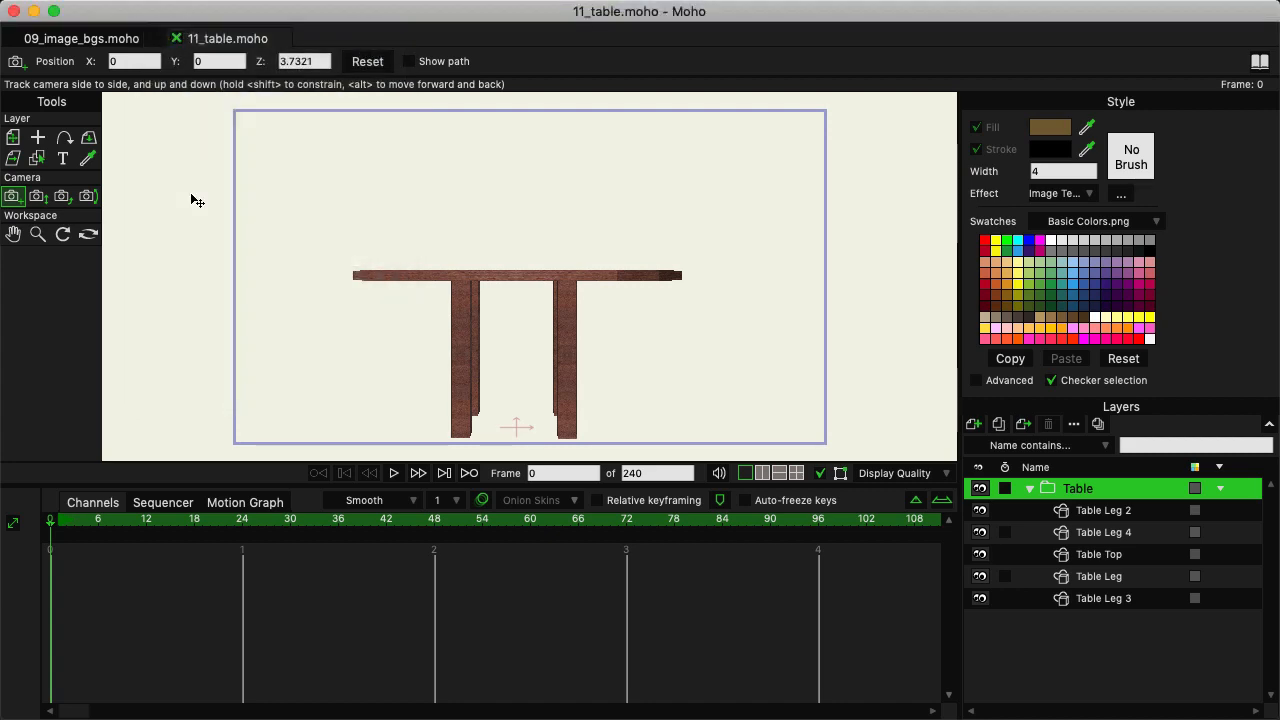
Switch to the 09_image_bgs.moho project and paste the copied Table group layer above Cardboard Box 2
click(100, 40)
click(165, 12)
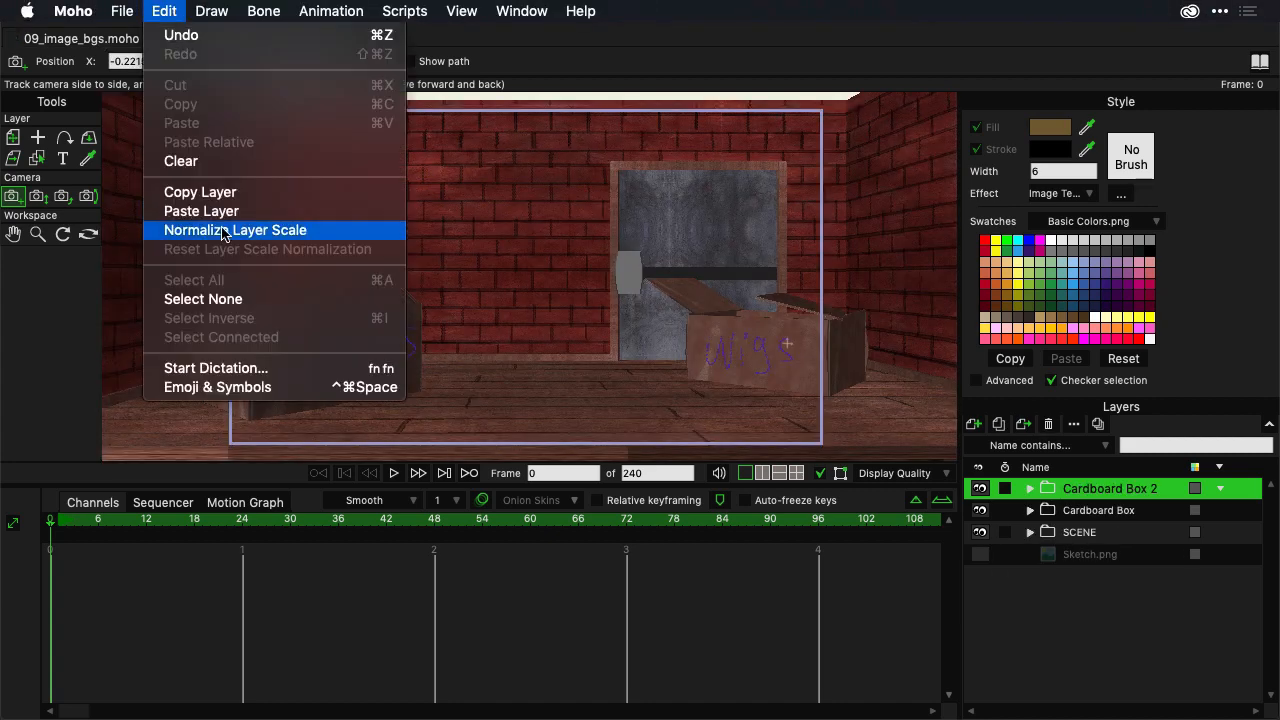
click(224, 213)
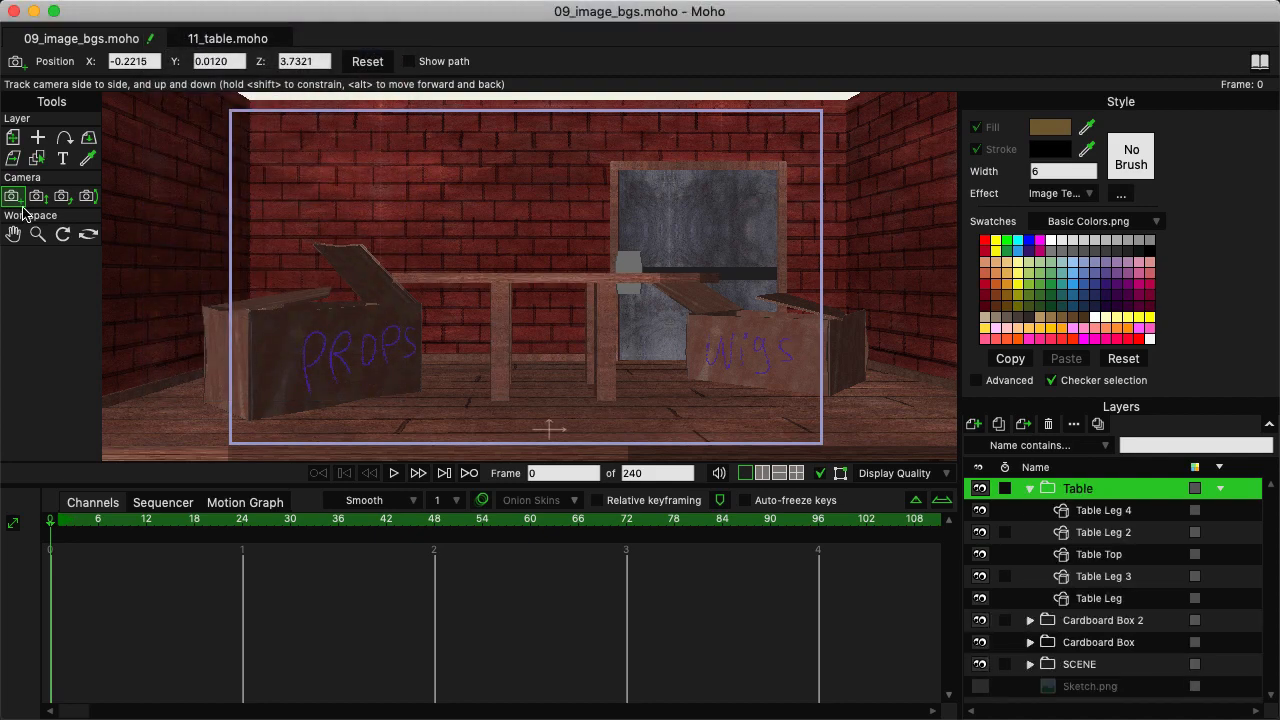
Scale the Table group down to about 0.60 in X and 0.35 in Y, and move it to about X 0.75, Y 0.82
click(13, 139)
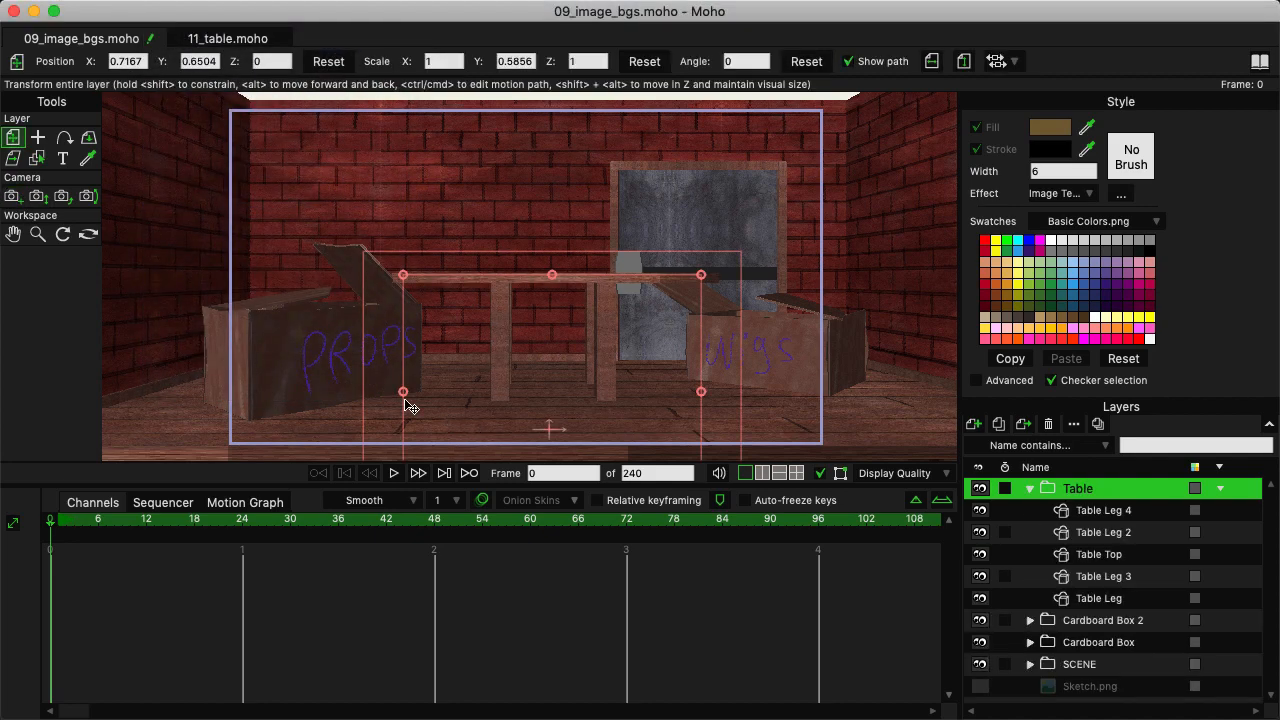
drag(403, 391, 452, 389)
drag(560, 280, 609, 329)
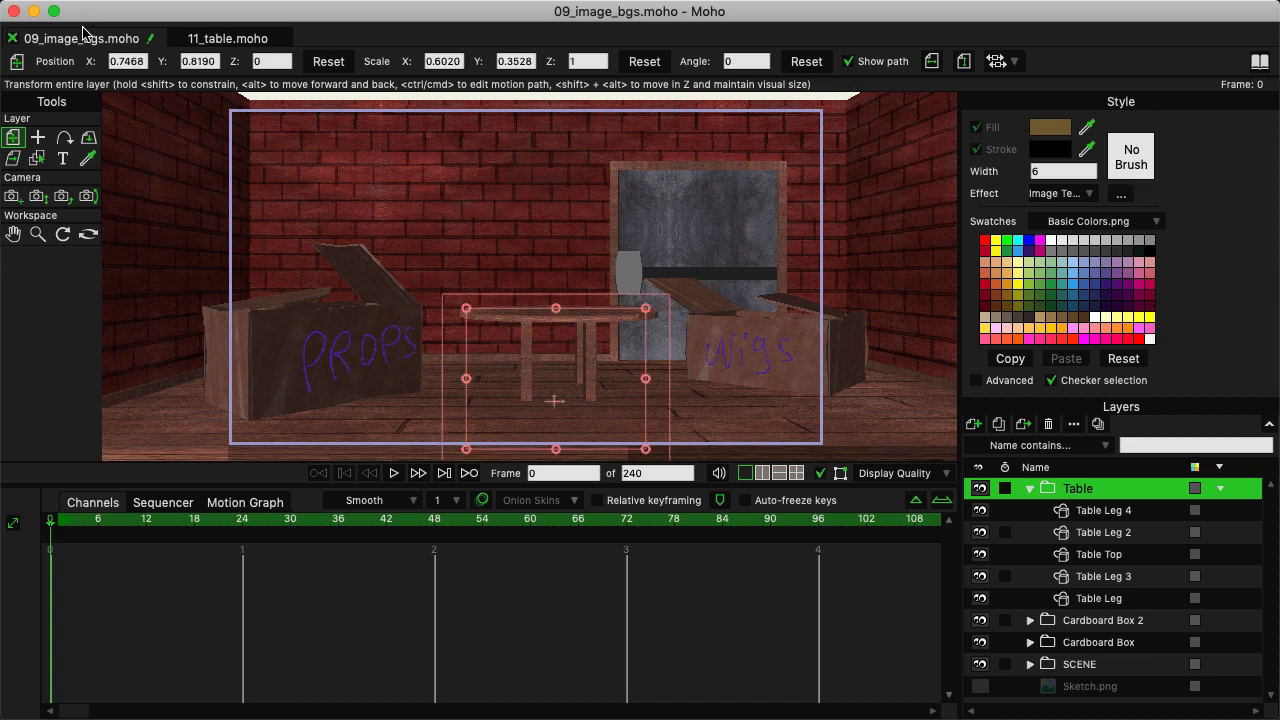
Bring the Table group forward to a Z position of 0.675 and place it between the cardboard boxes, at about X 0.84, Y 0.81
click(282, 60)
scroll(282, 60, up, 20)
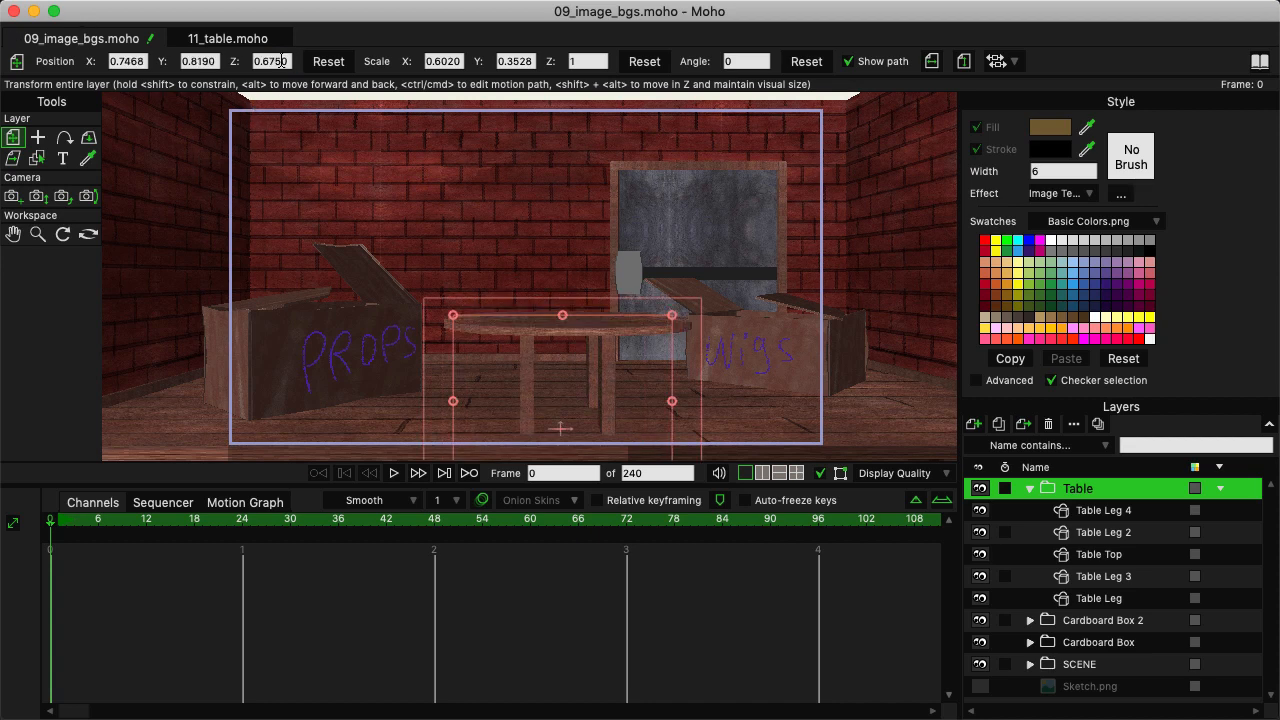
scroll(120, 60, up, 20)
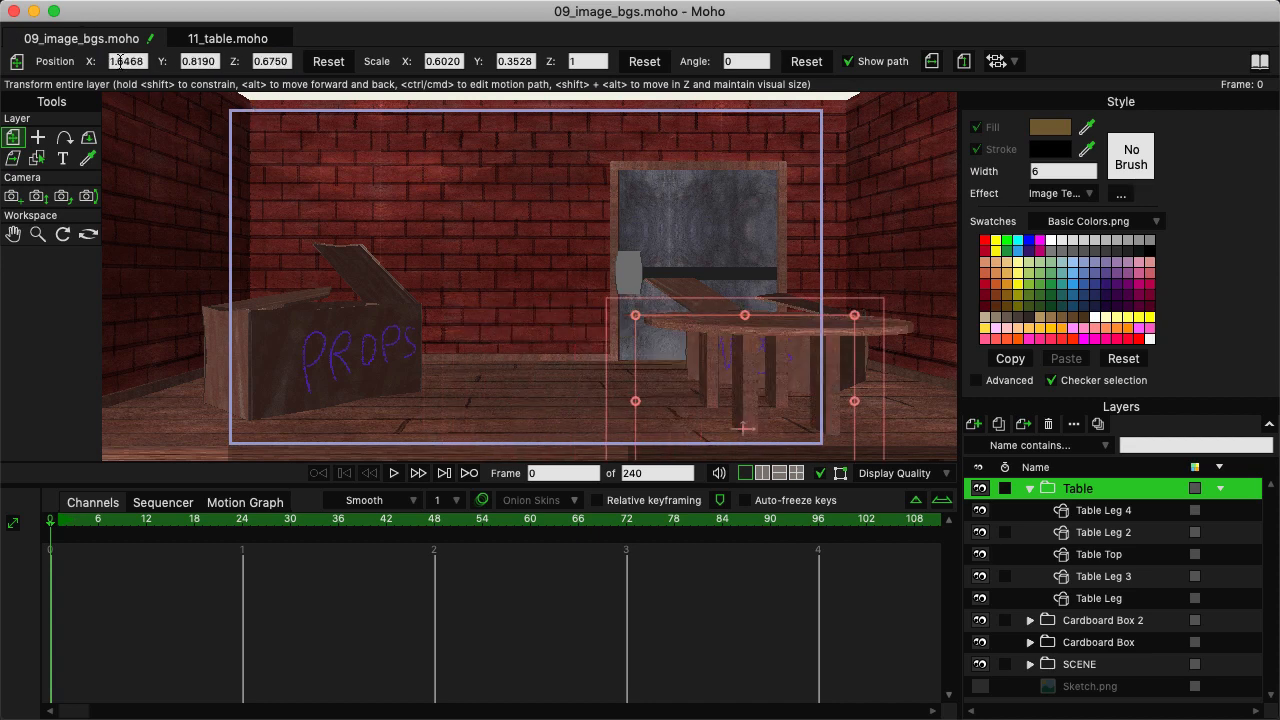
scroll(120, 60, down, 20)
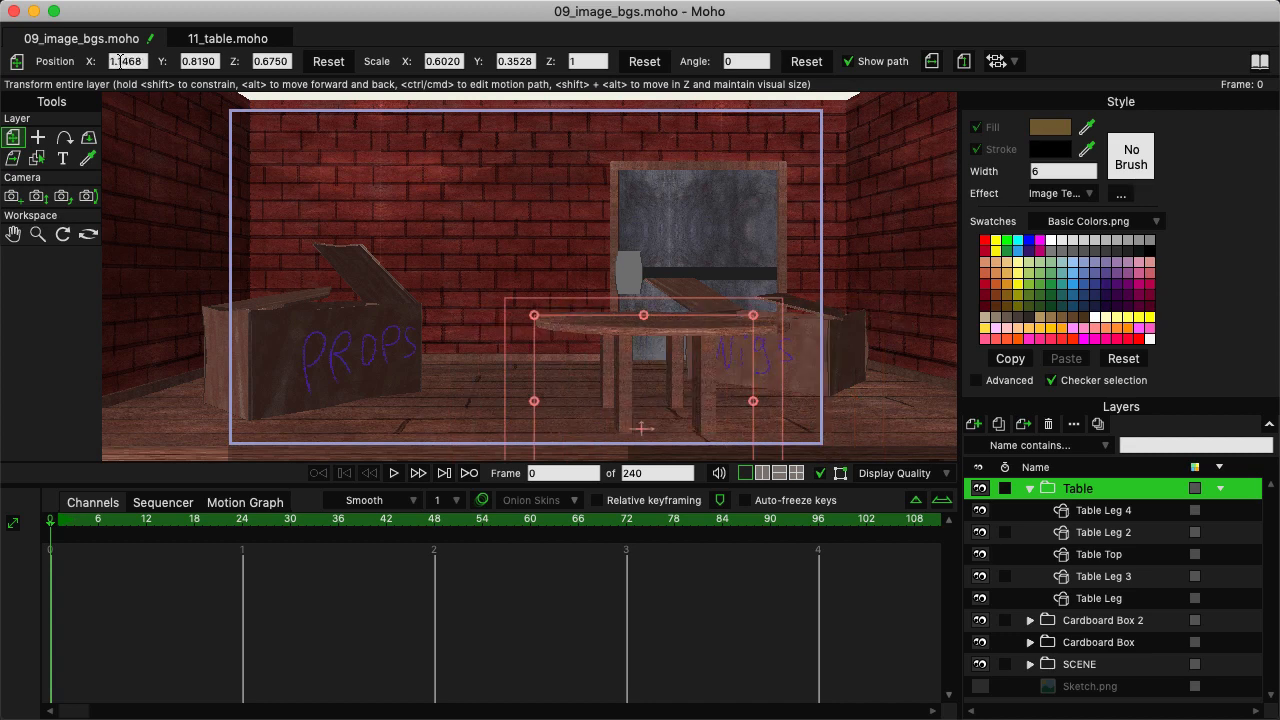
scroll(120, 60, down, 9)
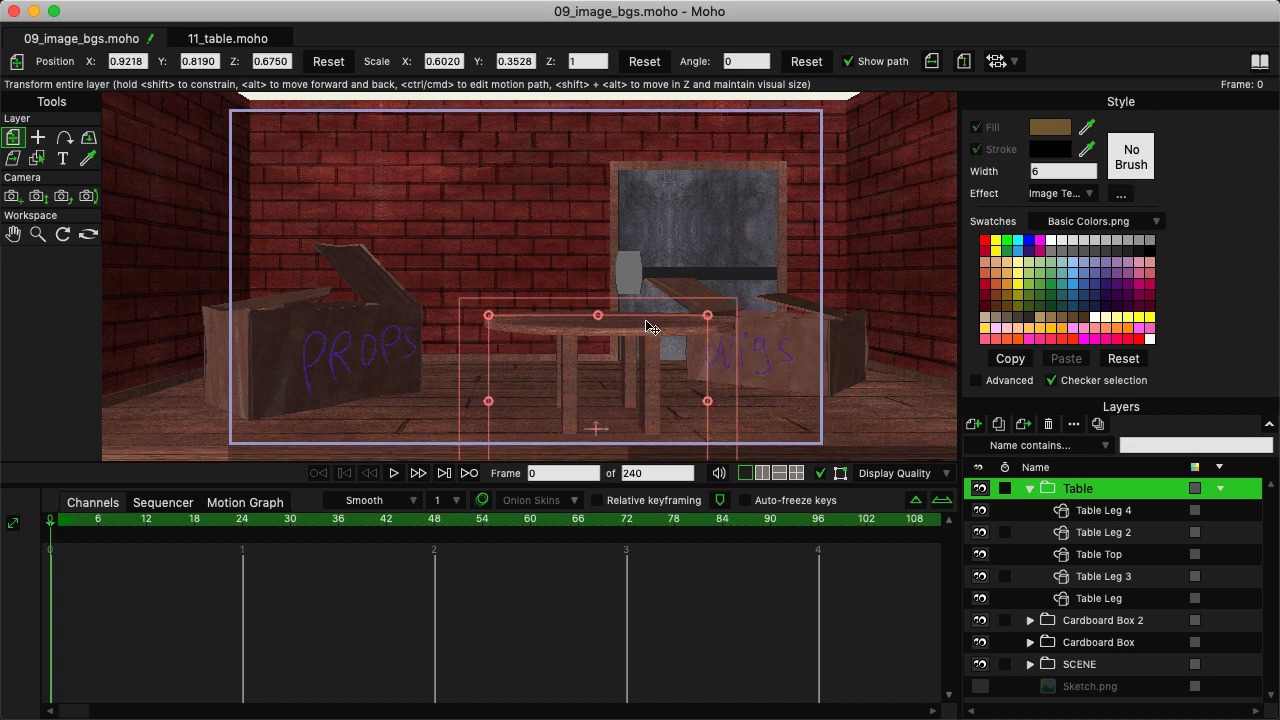
drag(625, 325, 634, 324)
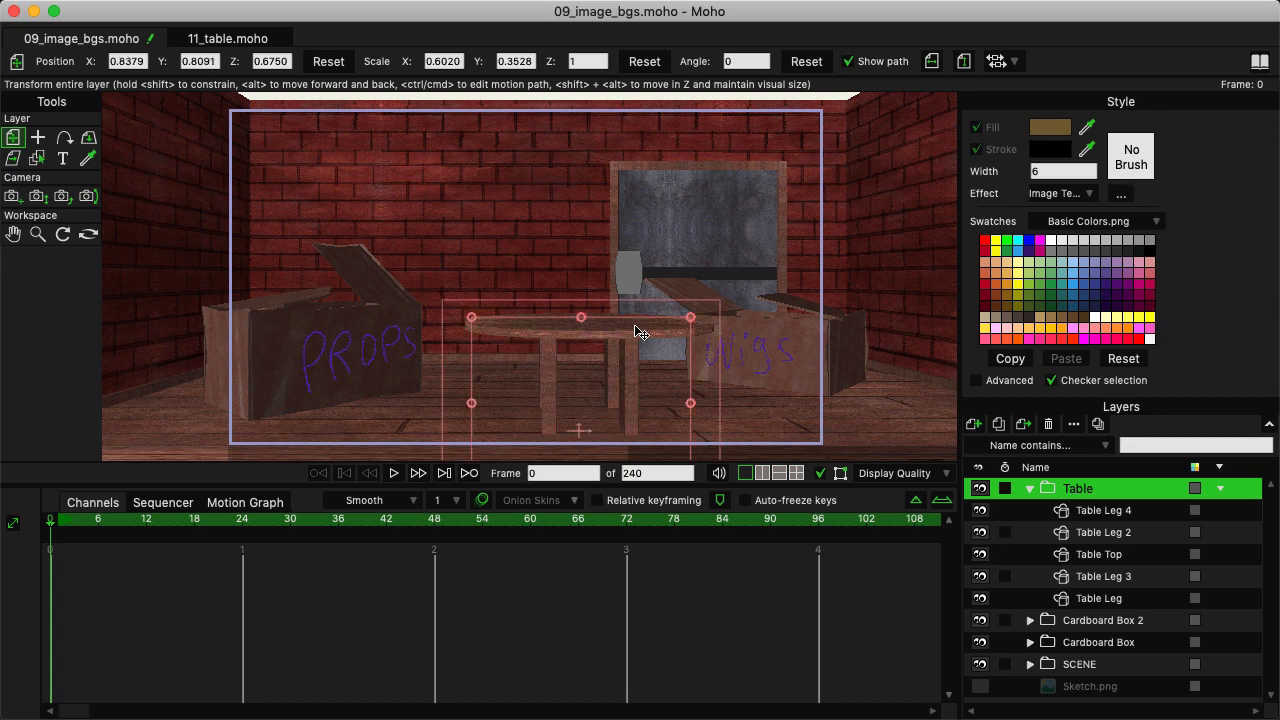